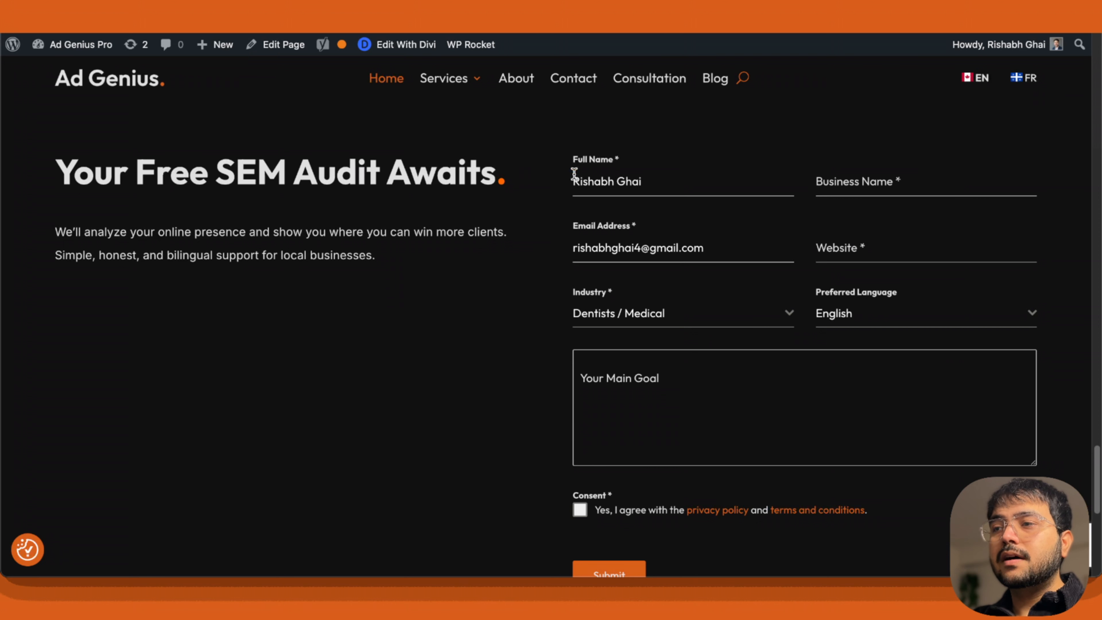
# Step: Examine the fields of the free SEM audit form on the website, down to its consent and submit area
pyautogui.click(644, 181)
pyautogui.click(841, 181)
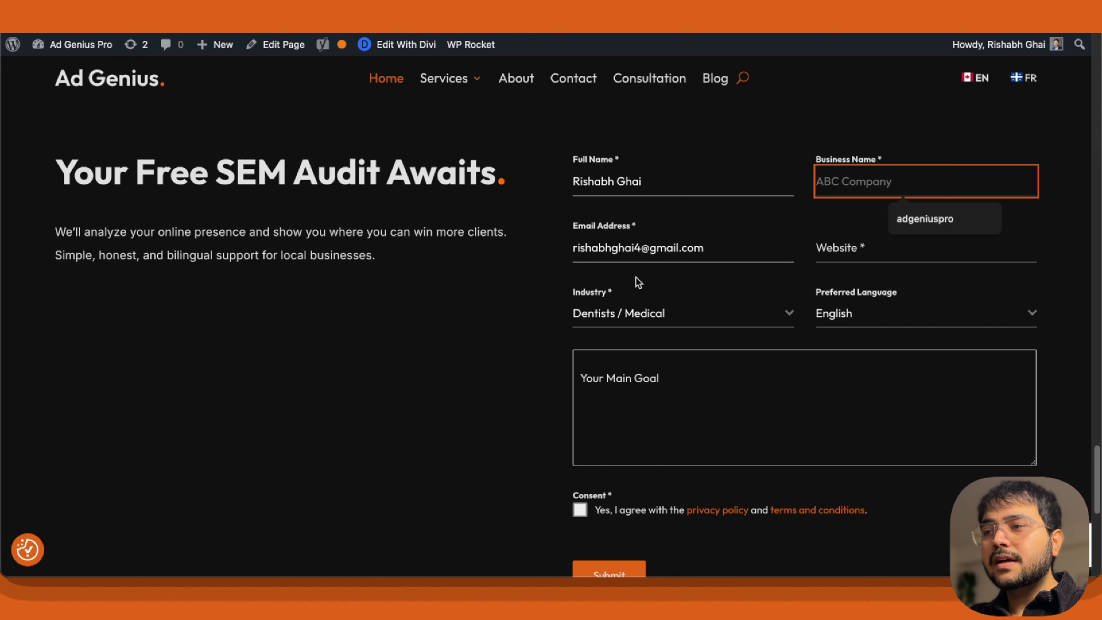
pyautogui.click(657, 385)
pyautogui.click(656, 385)
pyautogui.scroll(-4, 639, 457)
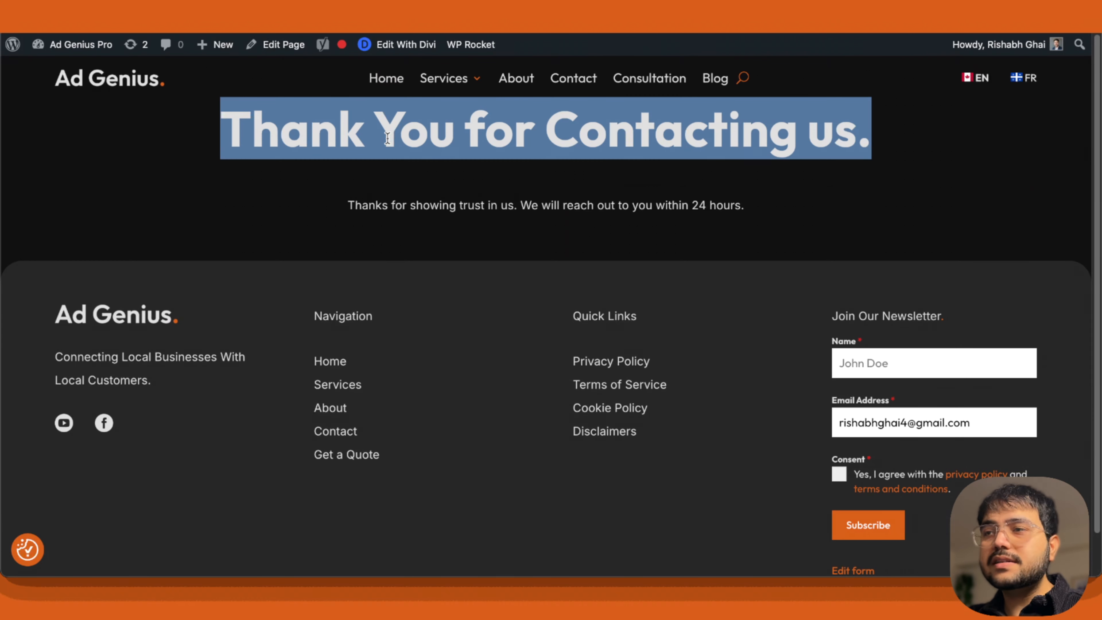
# Step: Highlight the "Thank You for Contacting us." heading on the form's thank-you page
pyautogui.click(214, 138)
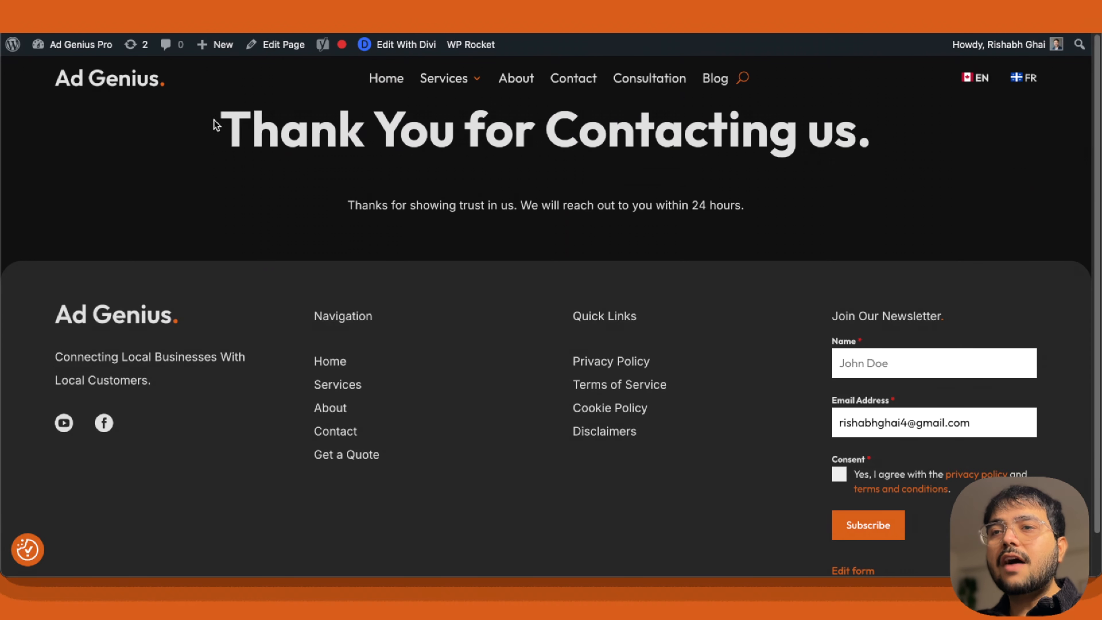
pyautogui.moveTo(214, 120); pyautogui.dragTo(884, 152)
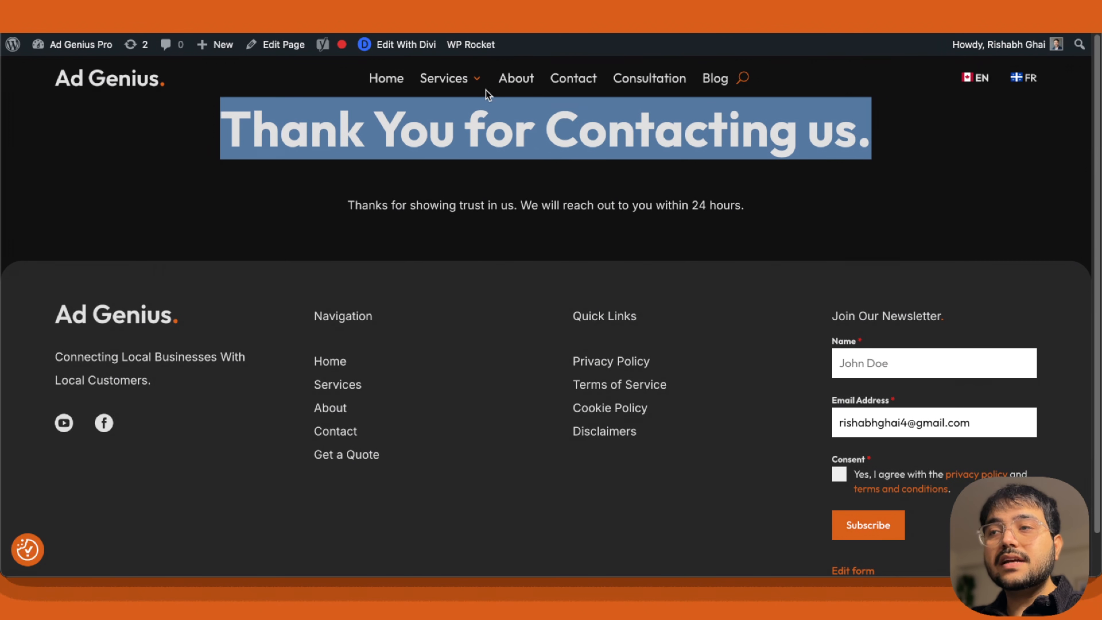
pyautogui.moveTo(417, 83)
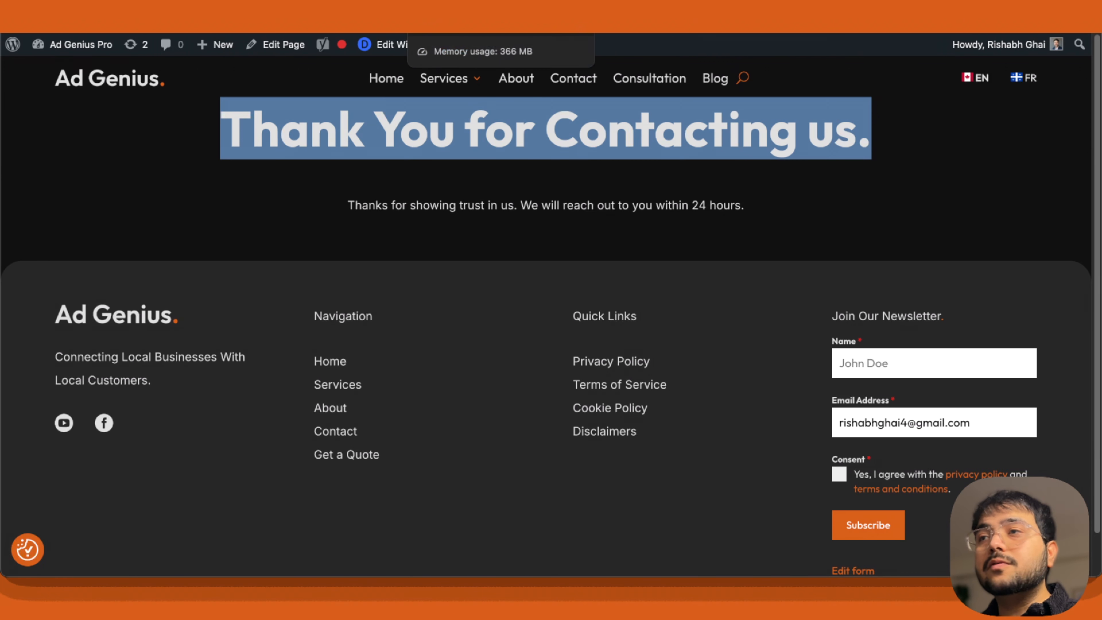
# Step: Switch to Google Ads and look over the account's Overview page
pyautogui.click(439, 17)
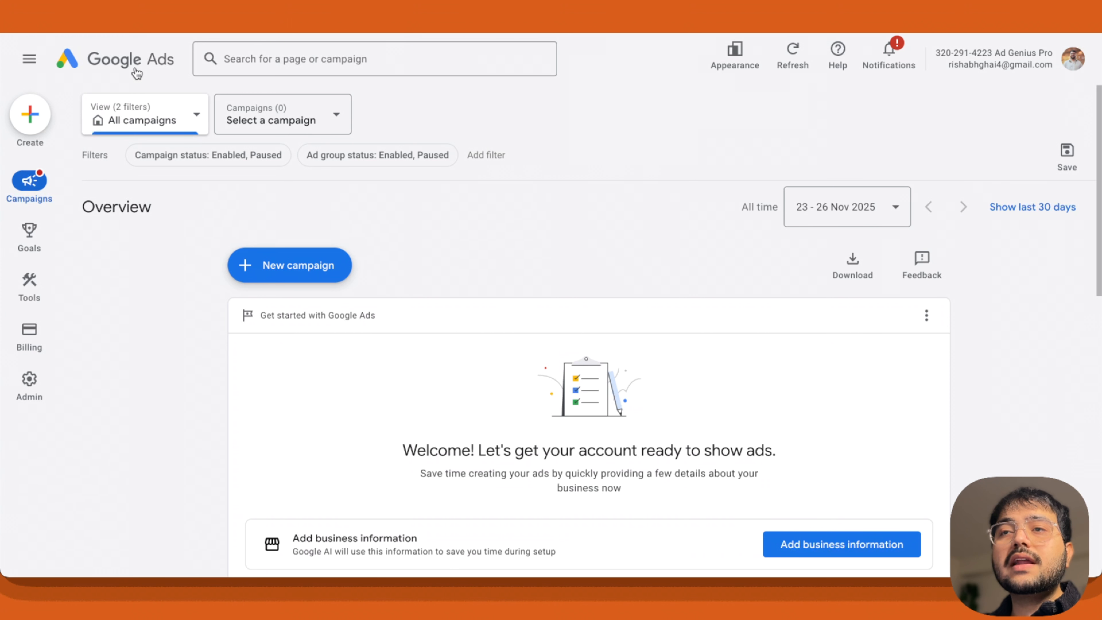
pyautogui.scroll(-3, 484, 239)
pyautogui.scroll(3, 485, 236)
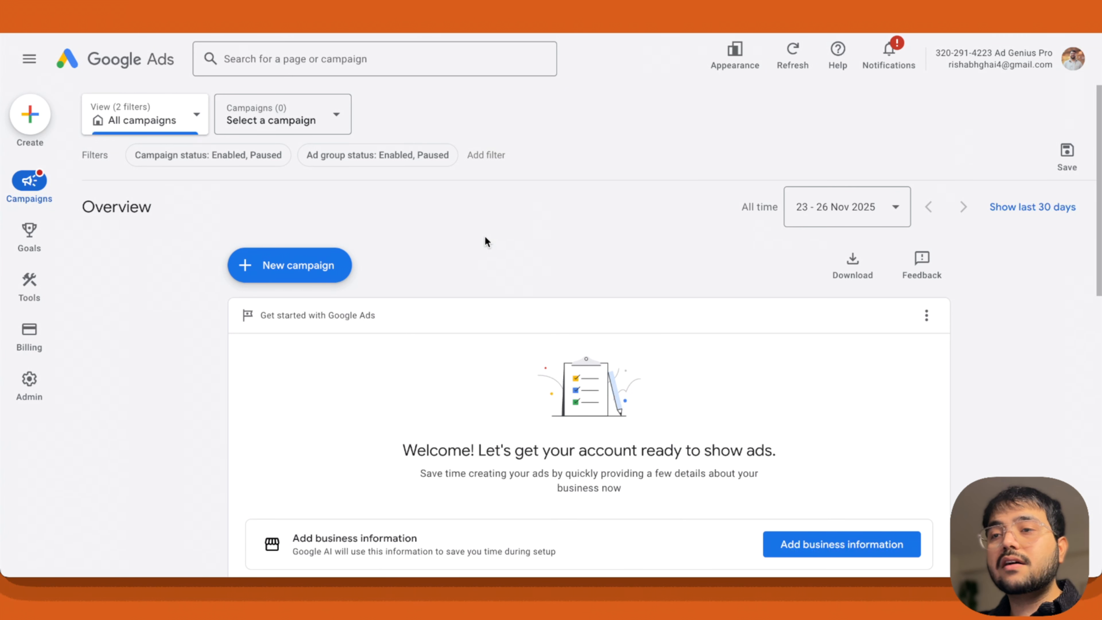
pyautogui.scroll(-10, 485, 238)
pyautogui.scroll(10, 486, 258)
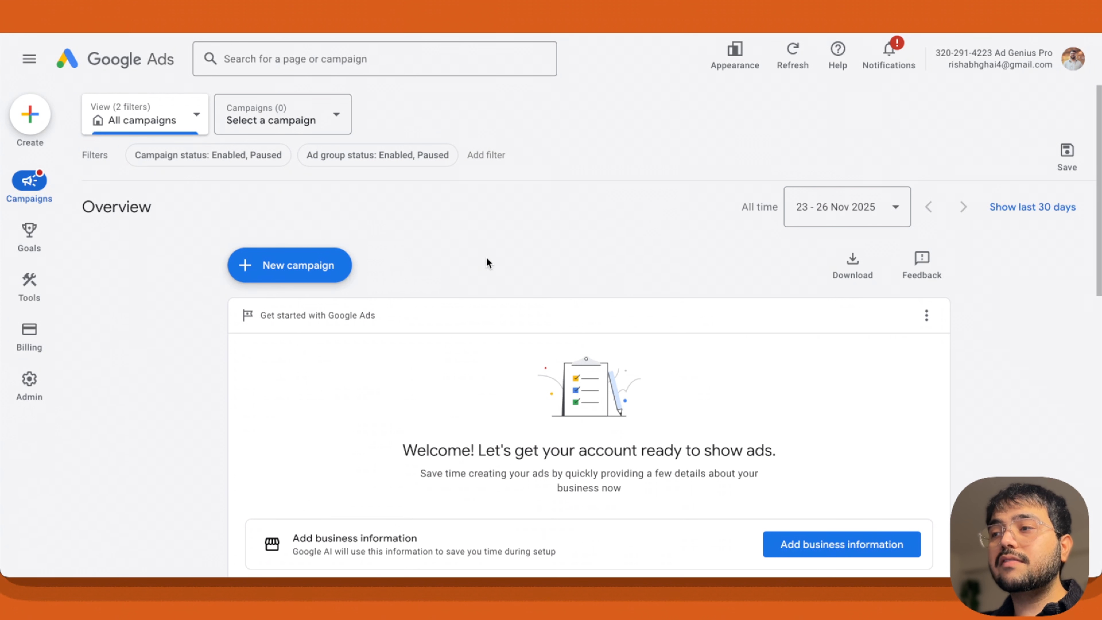
# Step: Open the Conversions Summary page within the account's Goals
pyautogui.moveTo(41, 212)
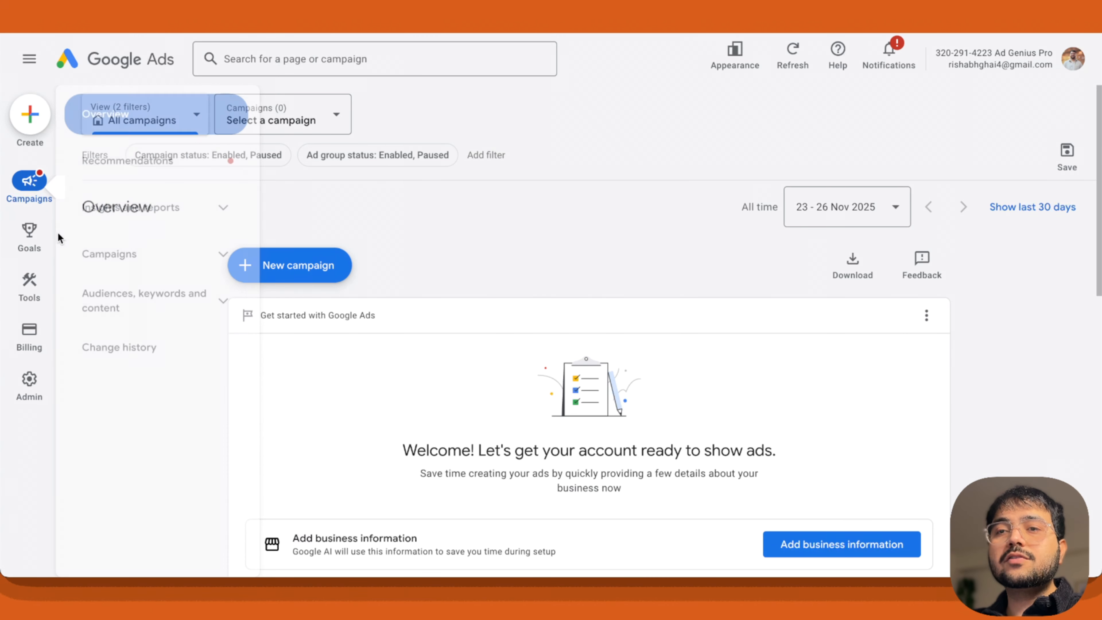
pyautogui.moveTo(28, 239)
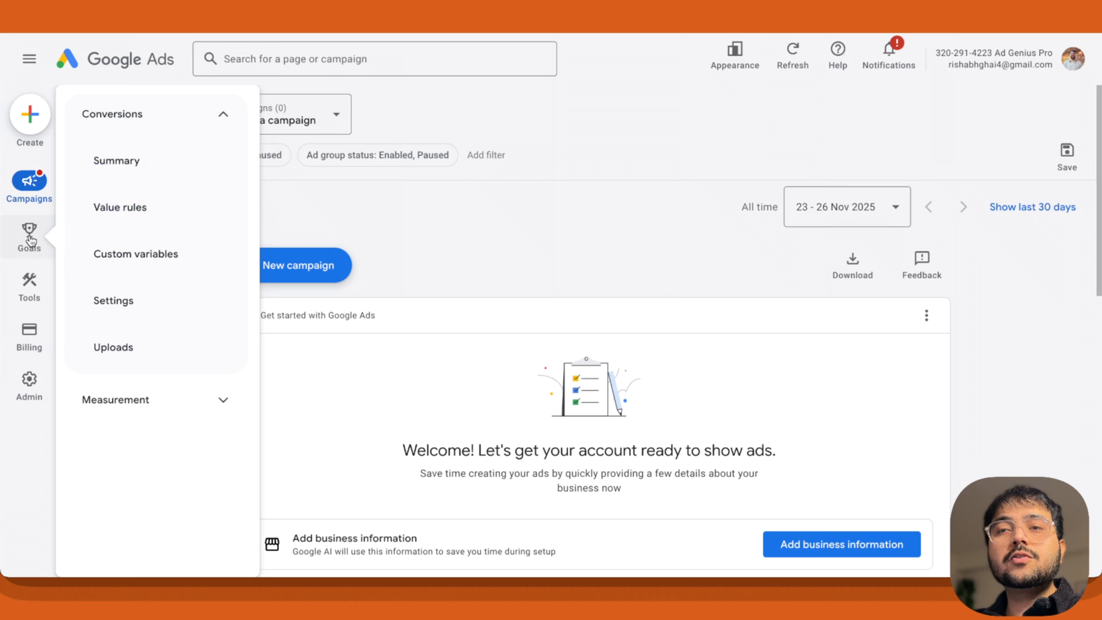
pyautogui.click(219, 114)
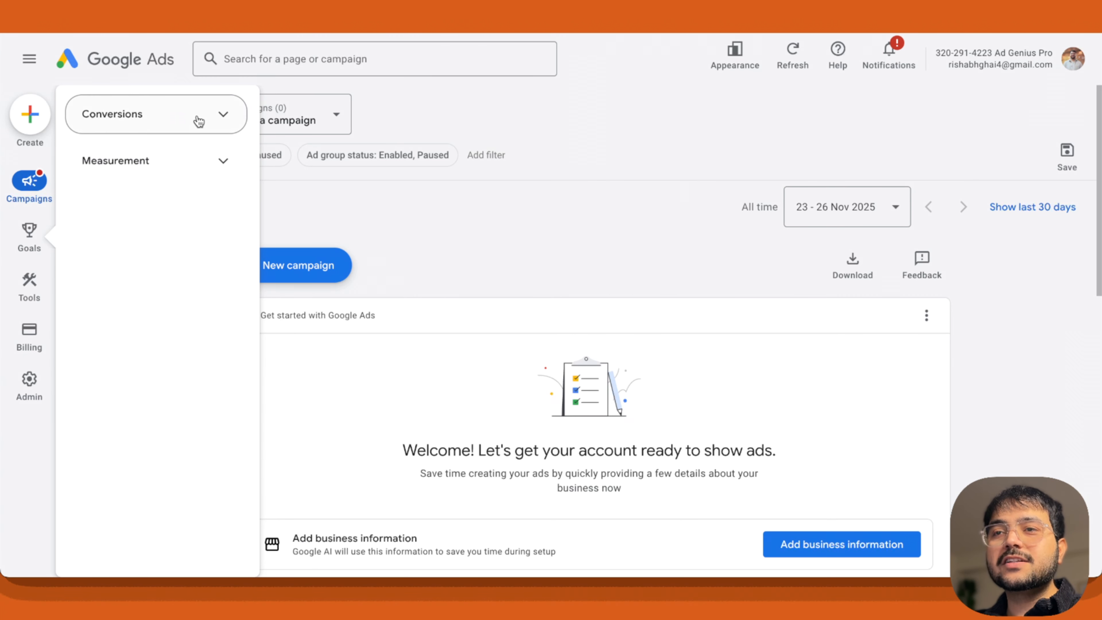
pyautogui.click(224, 115)
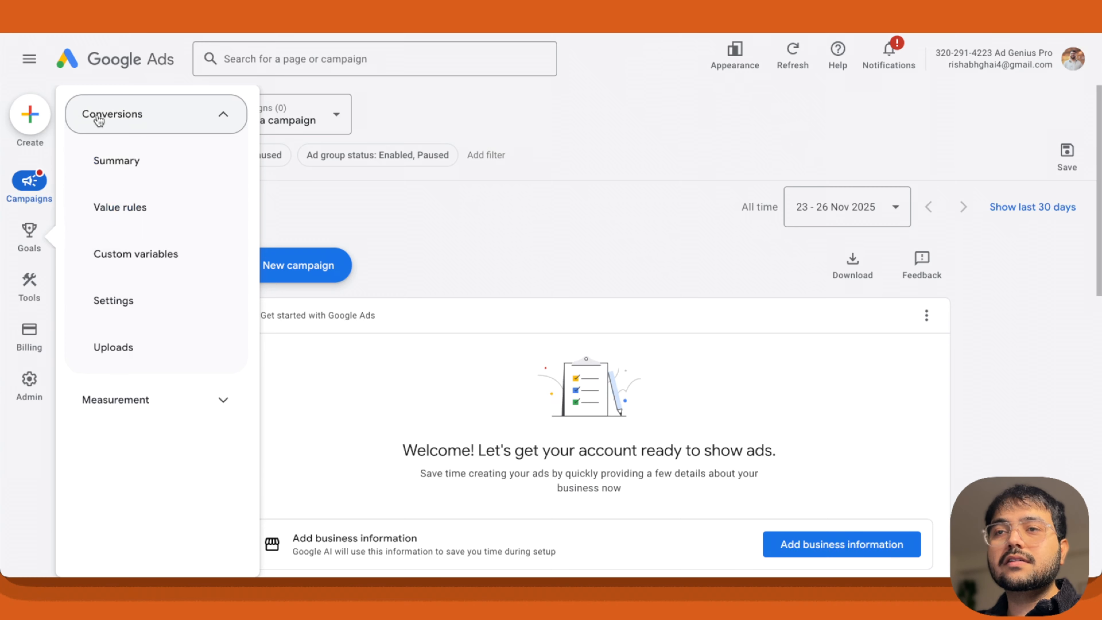
pyautogui.click(137, 168)
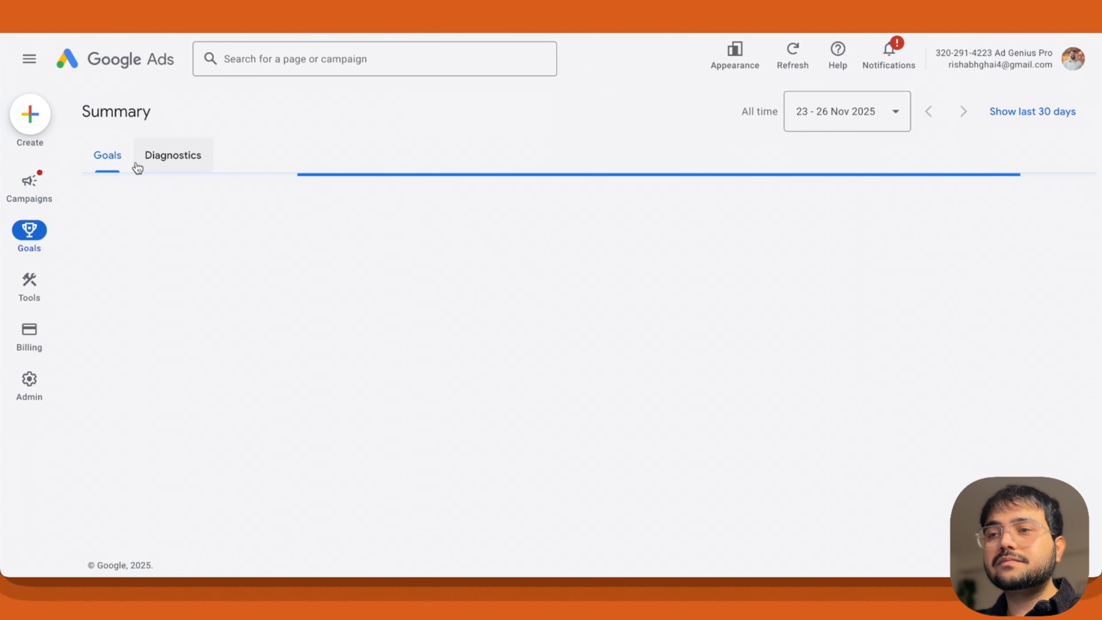
# Step: Start a new conversion action measured only on the website, excluding phone call conversions, and save to continue
pyautogui.scroll(-3, 545, 281)
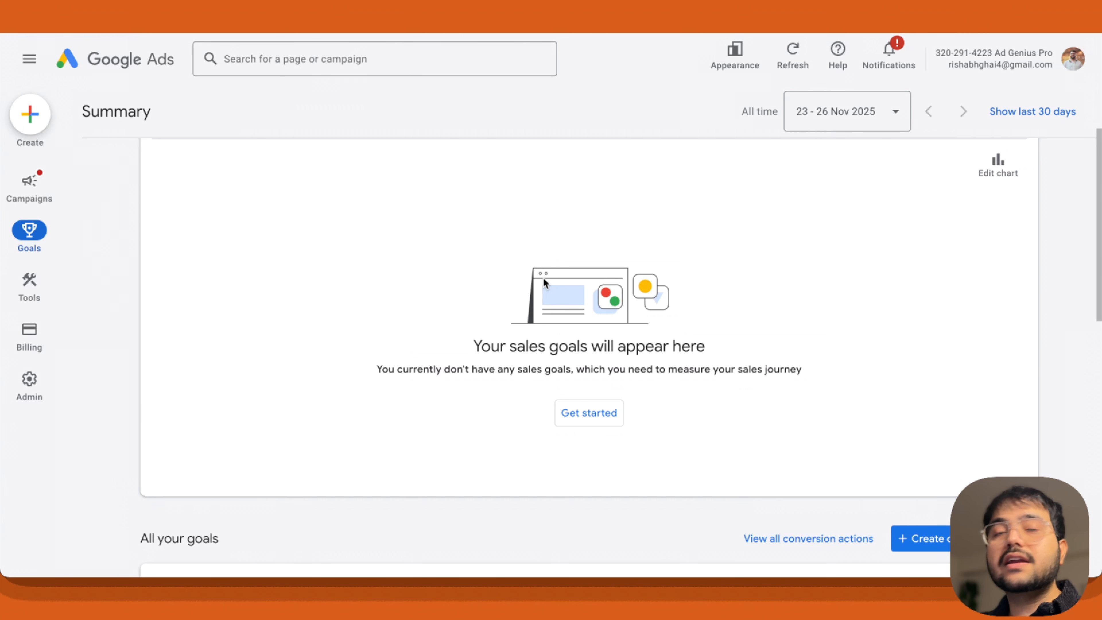
pyautogui.scroll(-8, 544, 270)
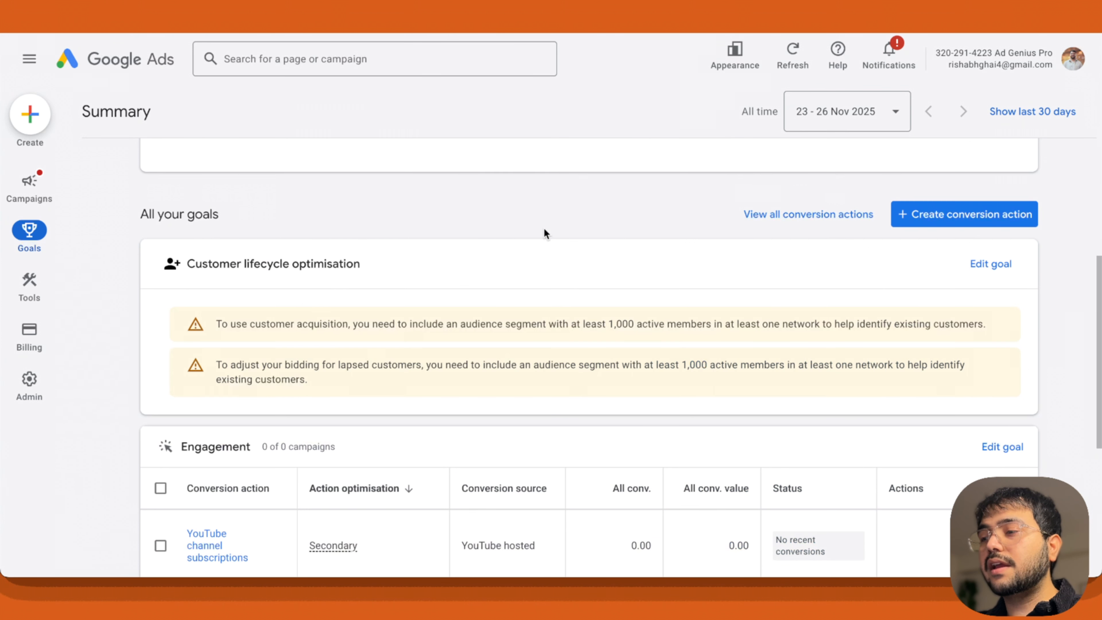
pyautogui.scroll(4, 836, 313)
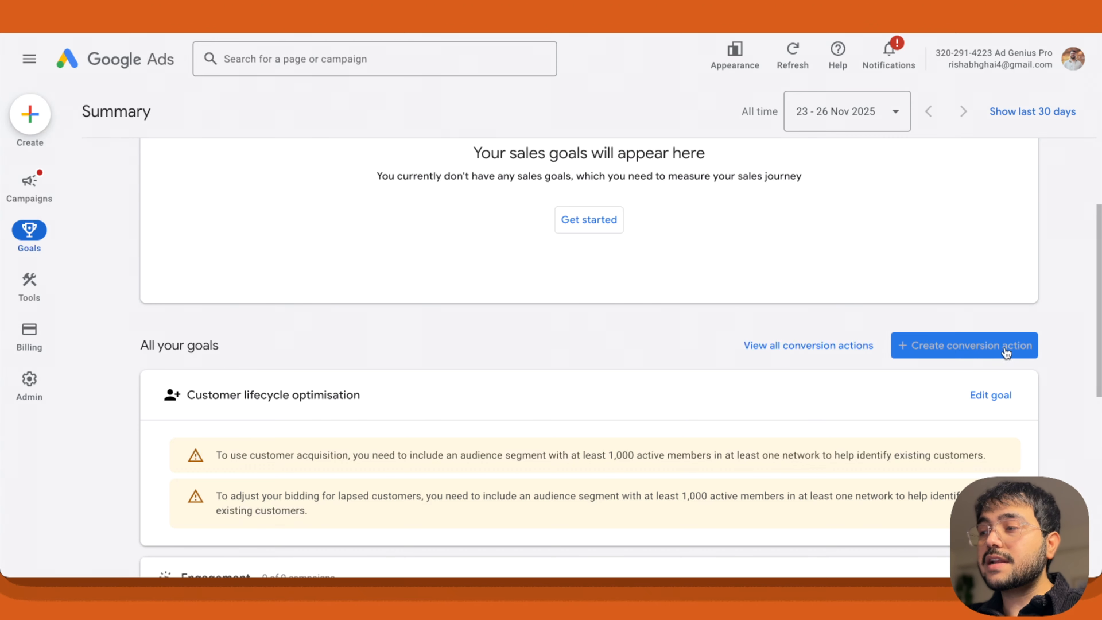
pyautogui.click(941, 346)
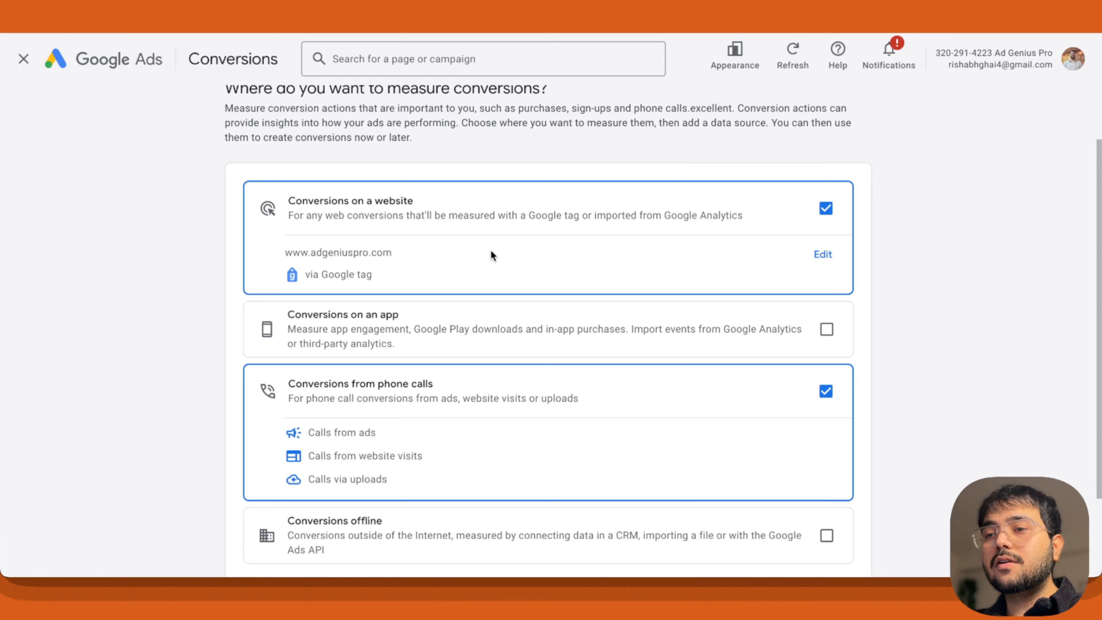
pyautogui.scroll(-3, 500, 254)
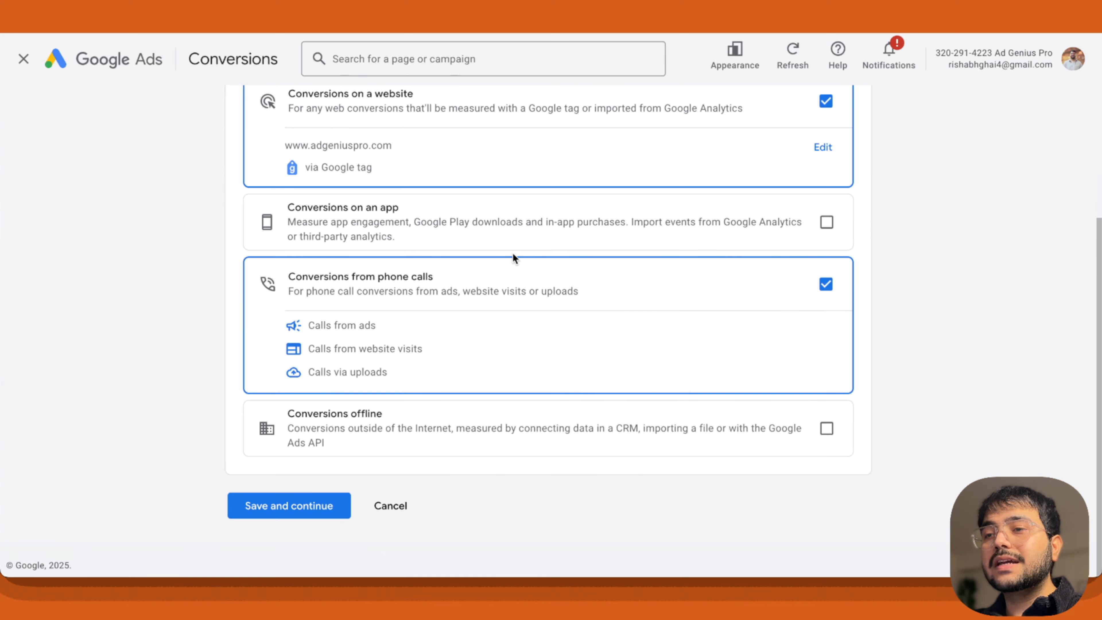
pyautogui.click(825, 284)
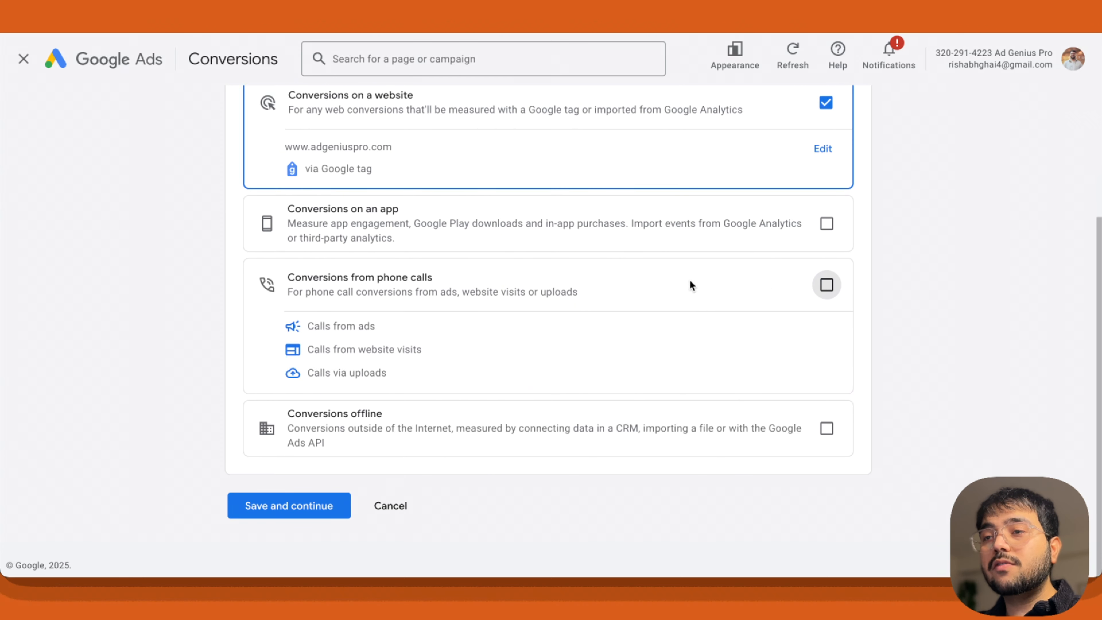
pyautogui.scroll(1, 552, 287)
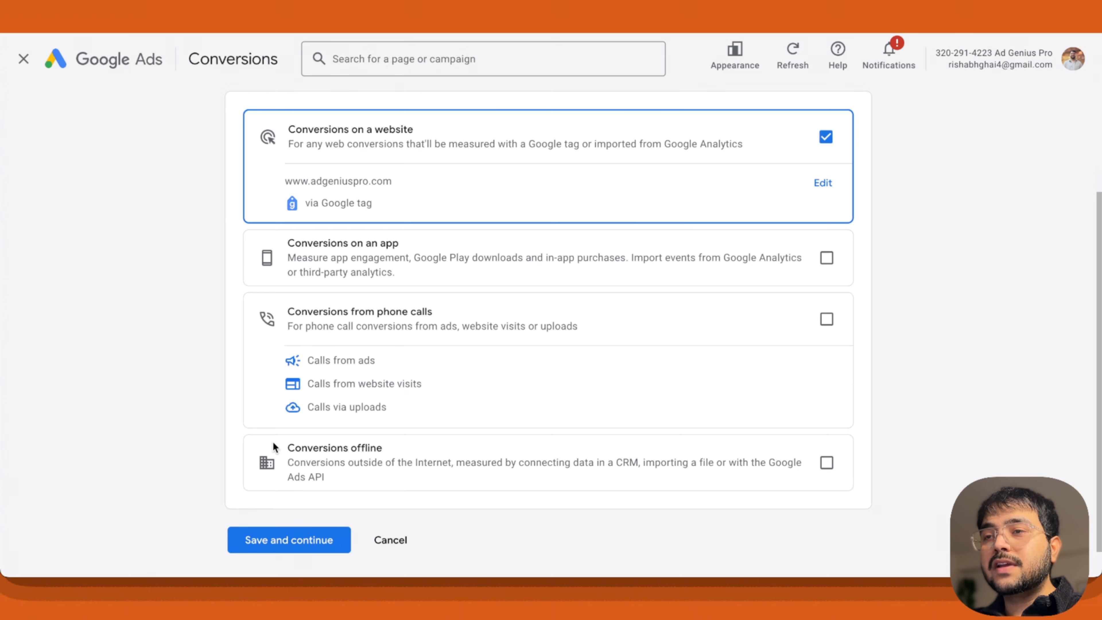
pyautogui.click(293, 539)
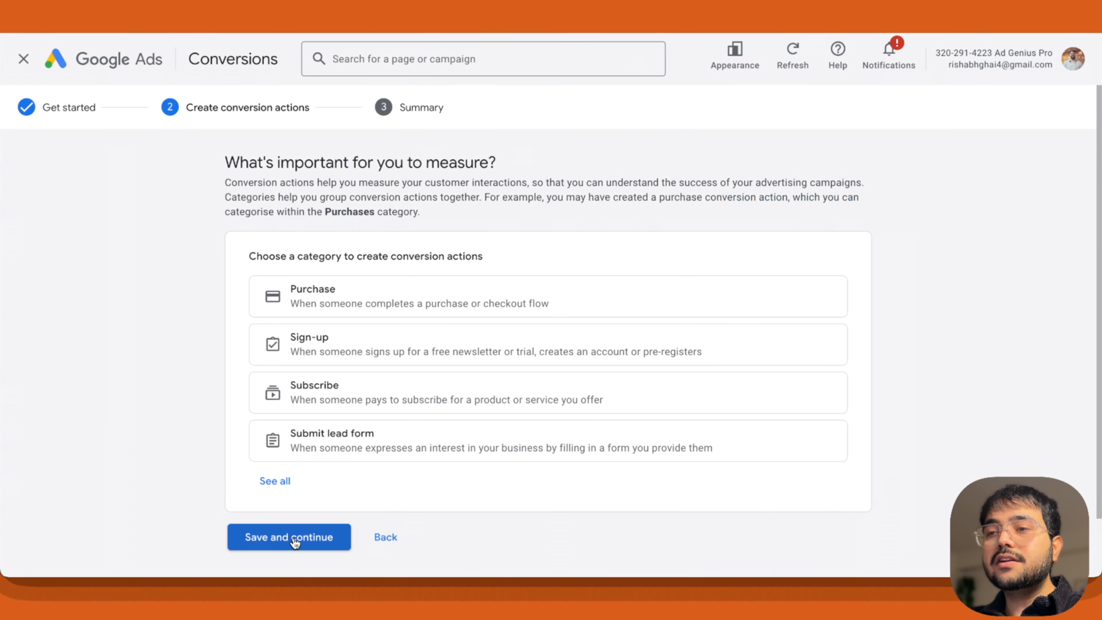
# Step: Show all conversion categories and choose Submit lead form
pyautogui.click(288, 495)
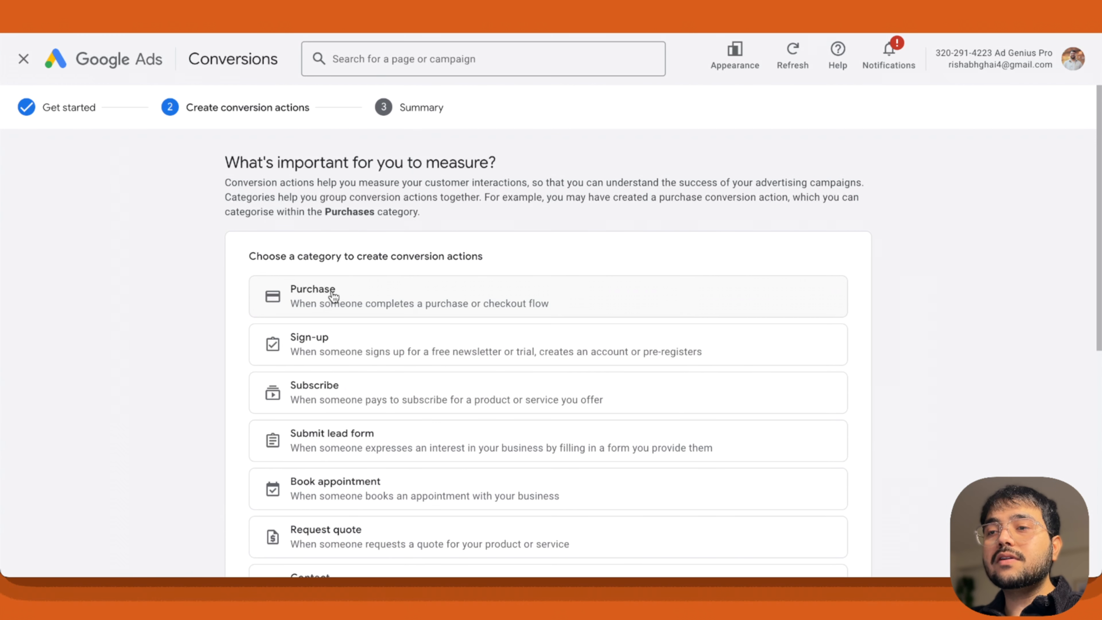
pyautogui.scroll(-5, 337, 315)
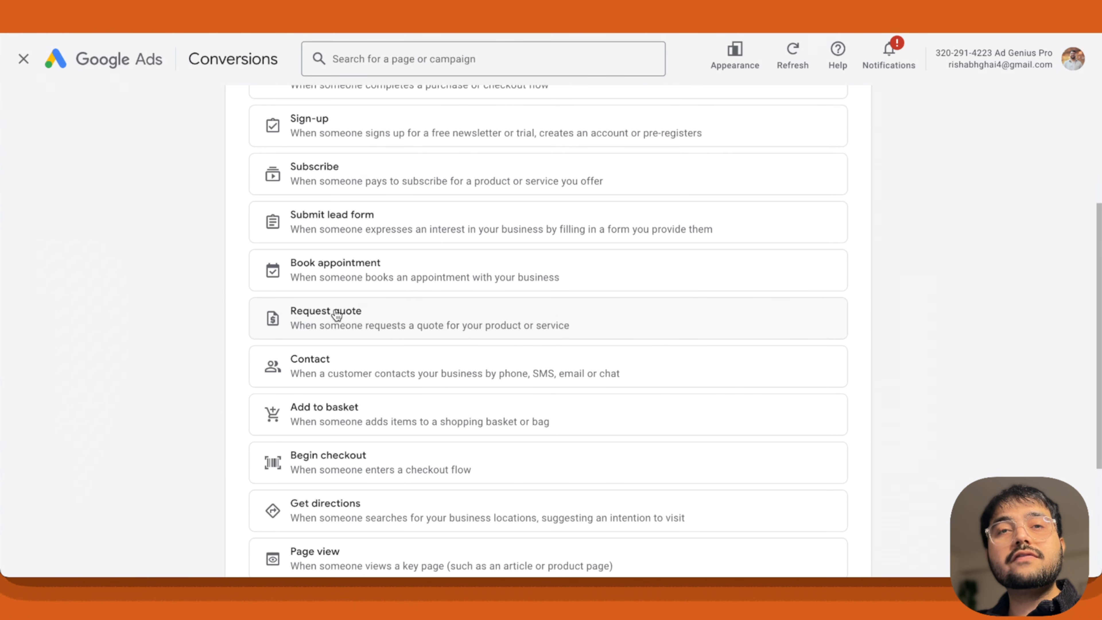
pyautogui.scroll(5, 337, 315)
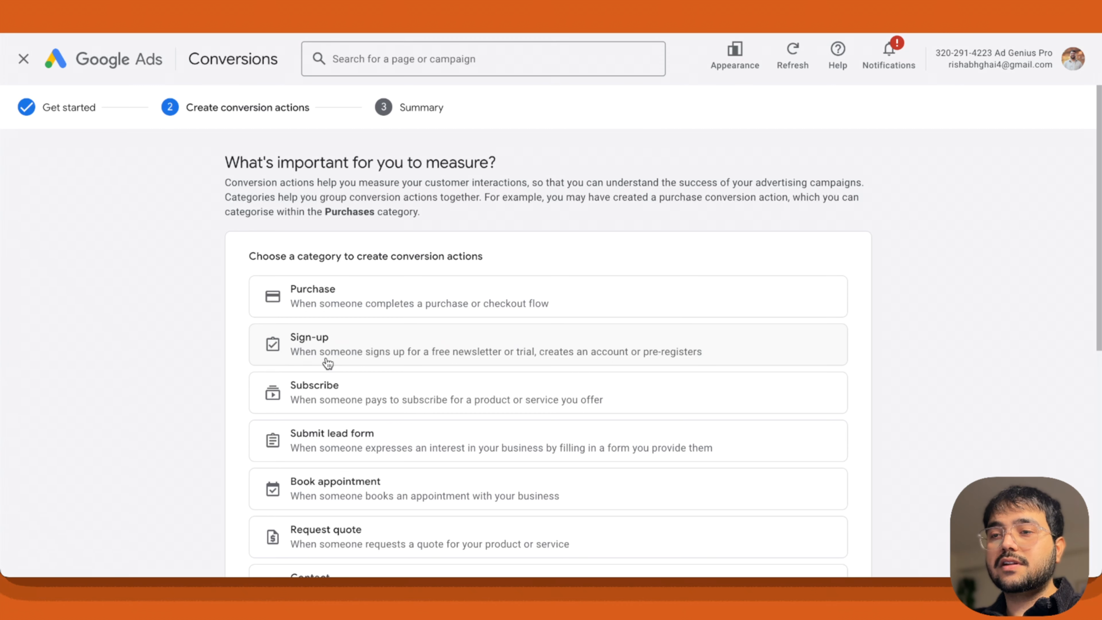
pyautogui.click(338, 440)
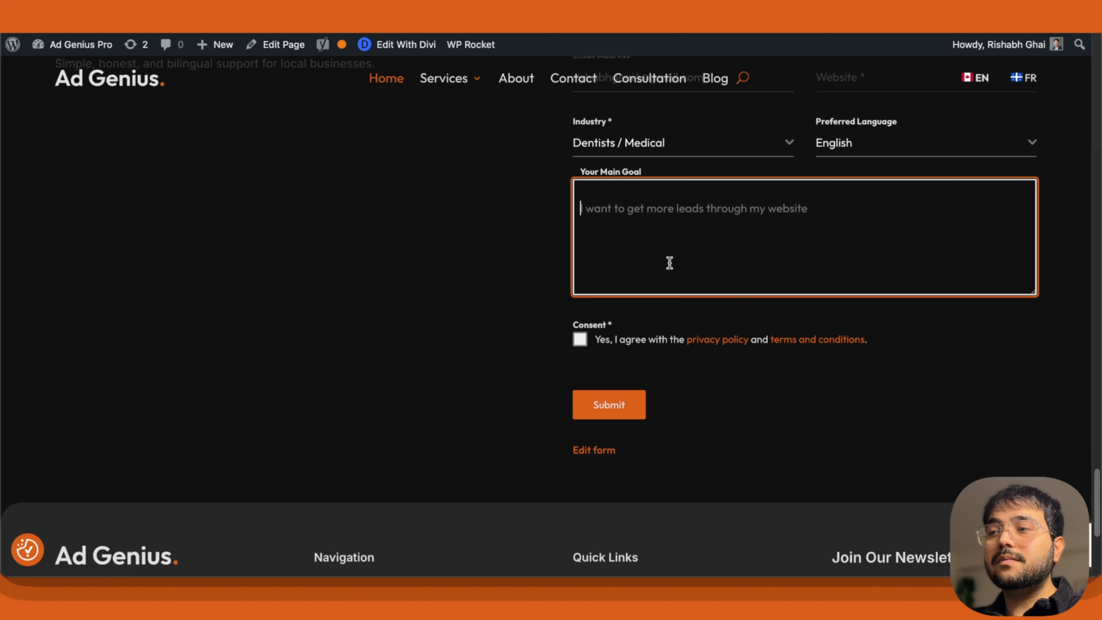
# Step: Choose manual setup using code for the Submit lead form event and expand its conversion settings
pyautogui.click(483, 257)
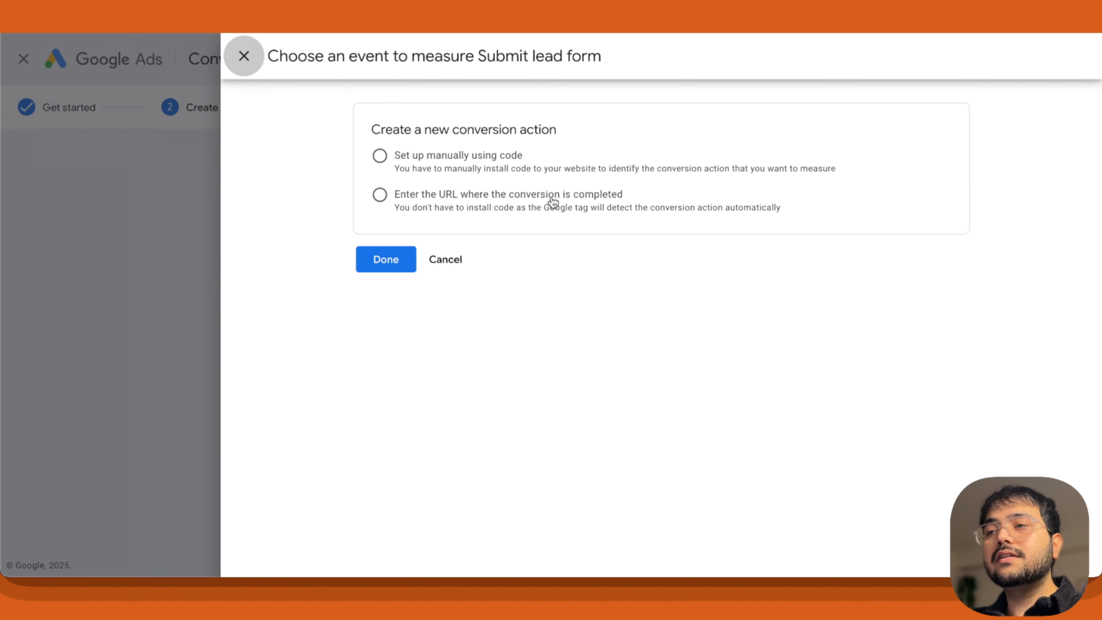
pyautogui.click(383, 159)
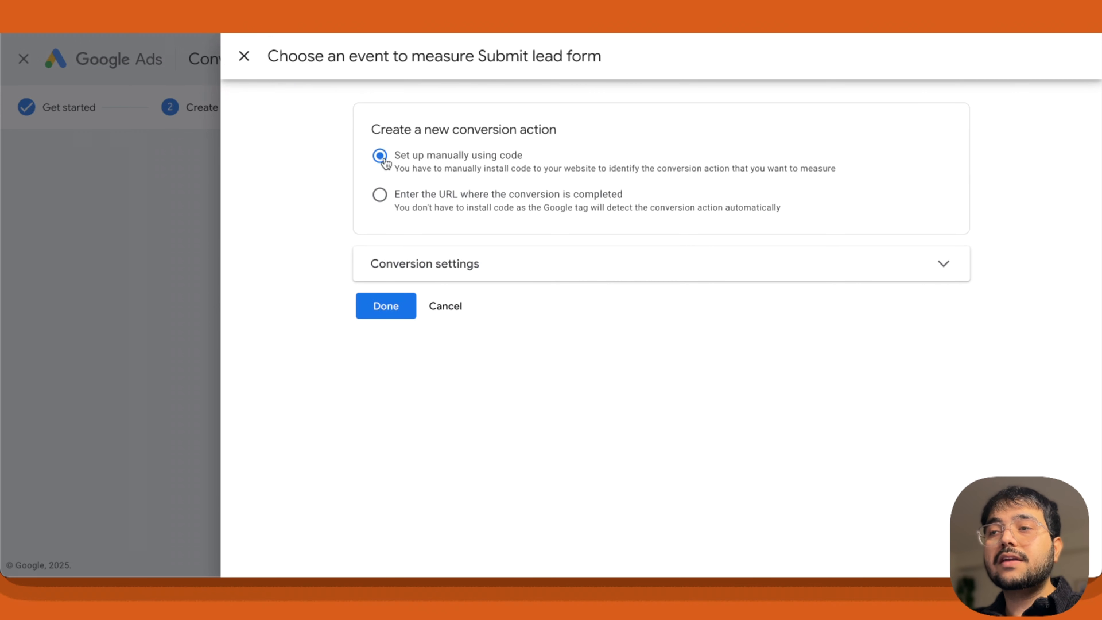
pyautogui.click(399, 263)
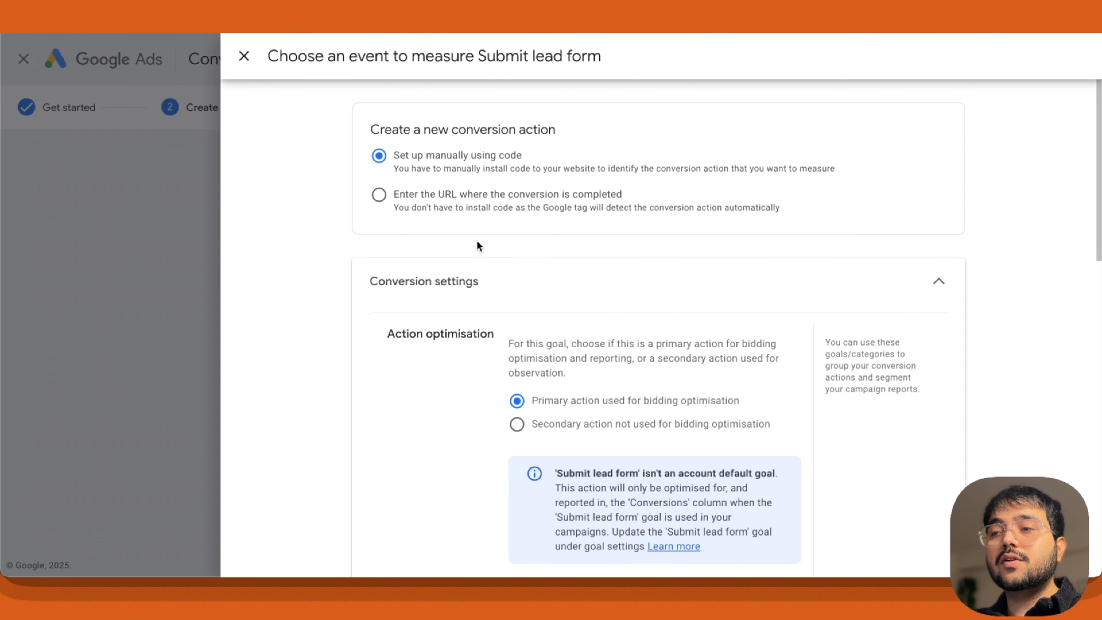
# Step: Rename the Submit lead form conversion to "Free SEM audit Form submit" in its conversion settings
pyautogui.scroll(-2, 477, 285)
pyautogui.scroll(-3, 478, 288)
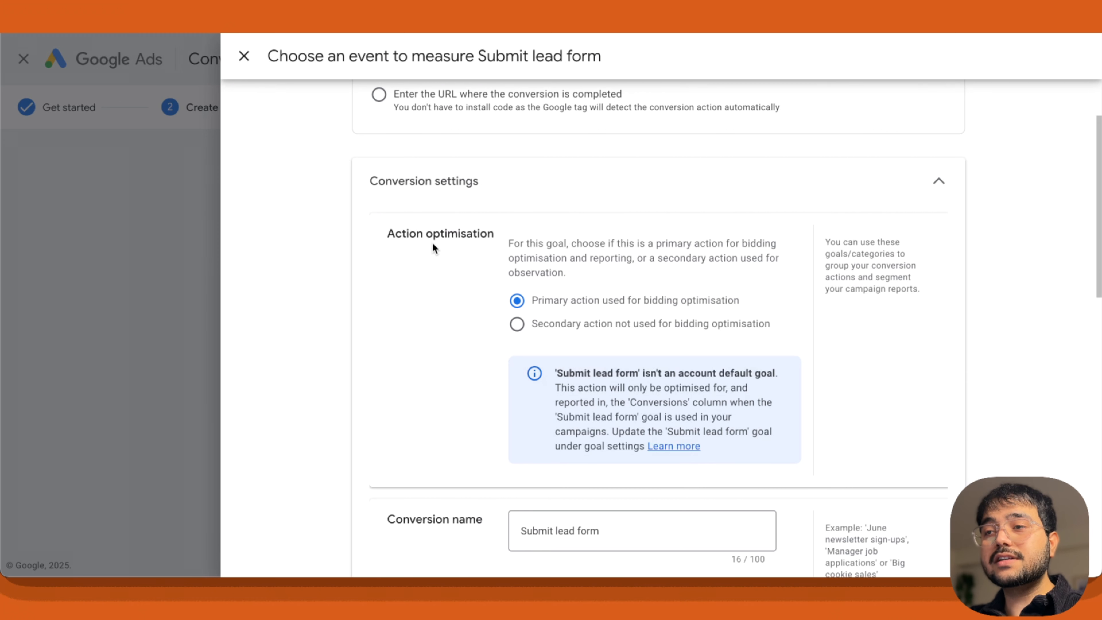
pyautogui.scroll(-2, 496, 259)
pyautogui.scroll(-2, 559, 278)
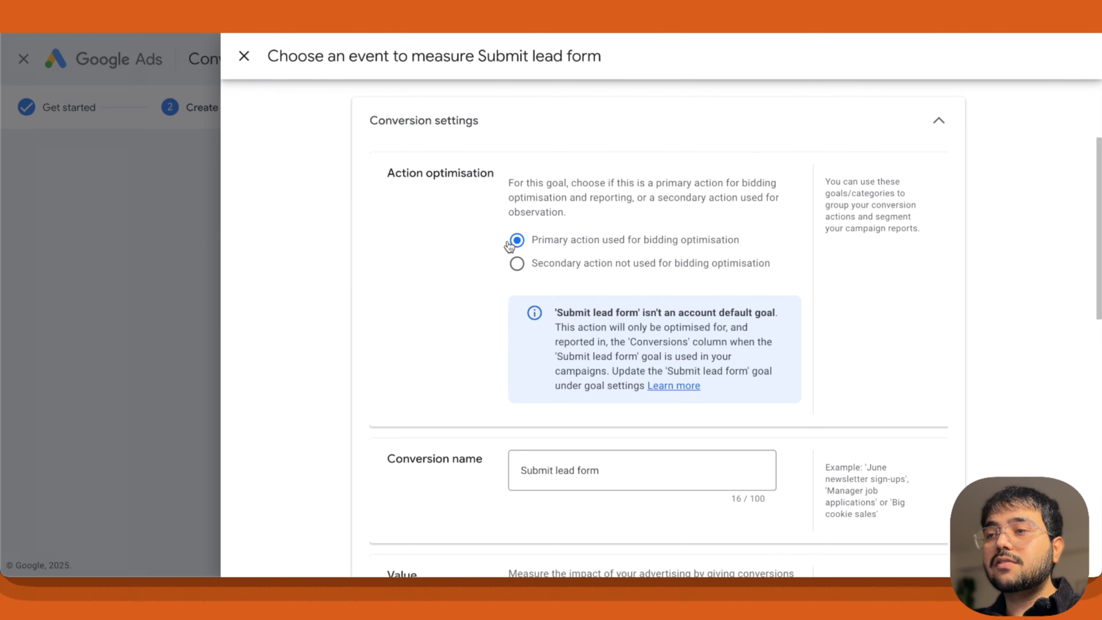
pyautogui.scroll(-6, 488, 286)
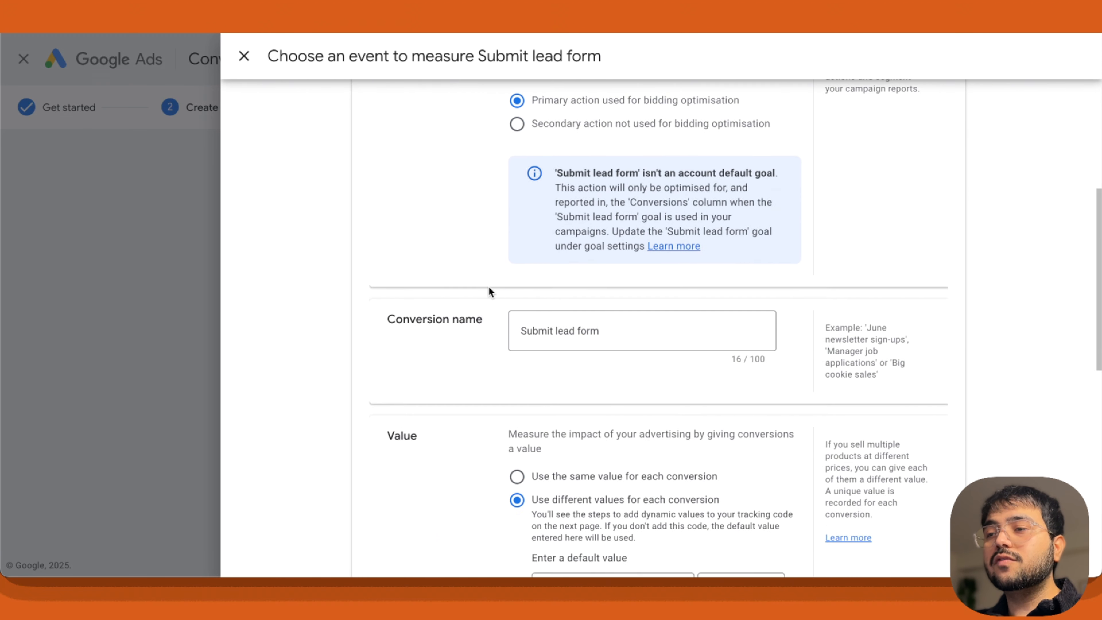
pyautogui.moveTo(611, 176); pyautogui.dragTo(516, 178)
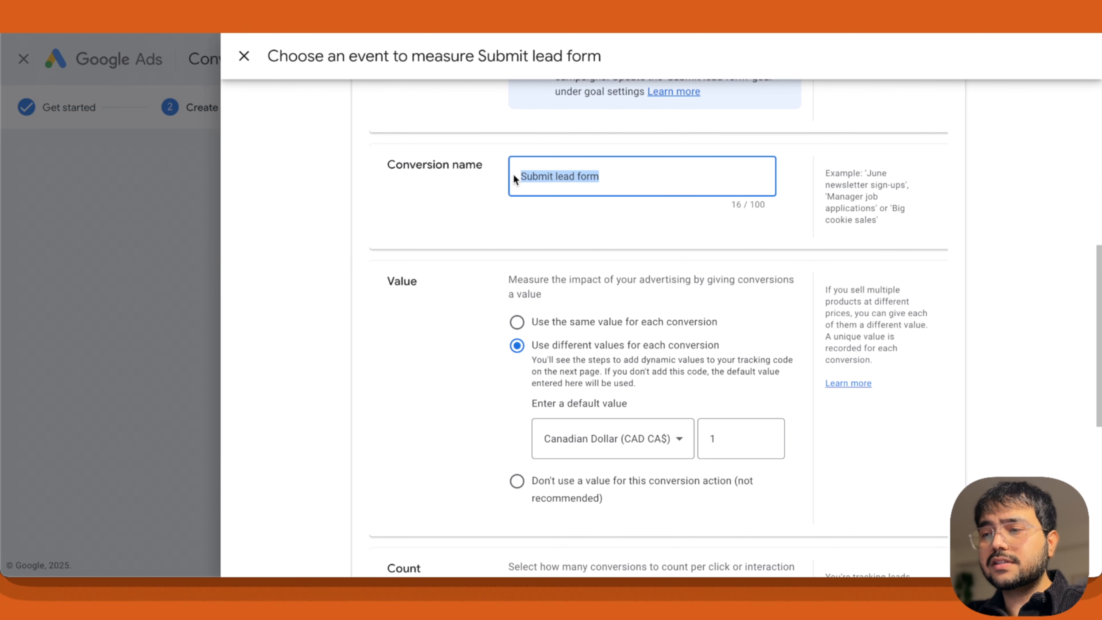
pyautogui.write('Free SEM ')
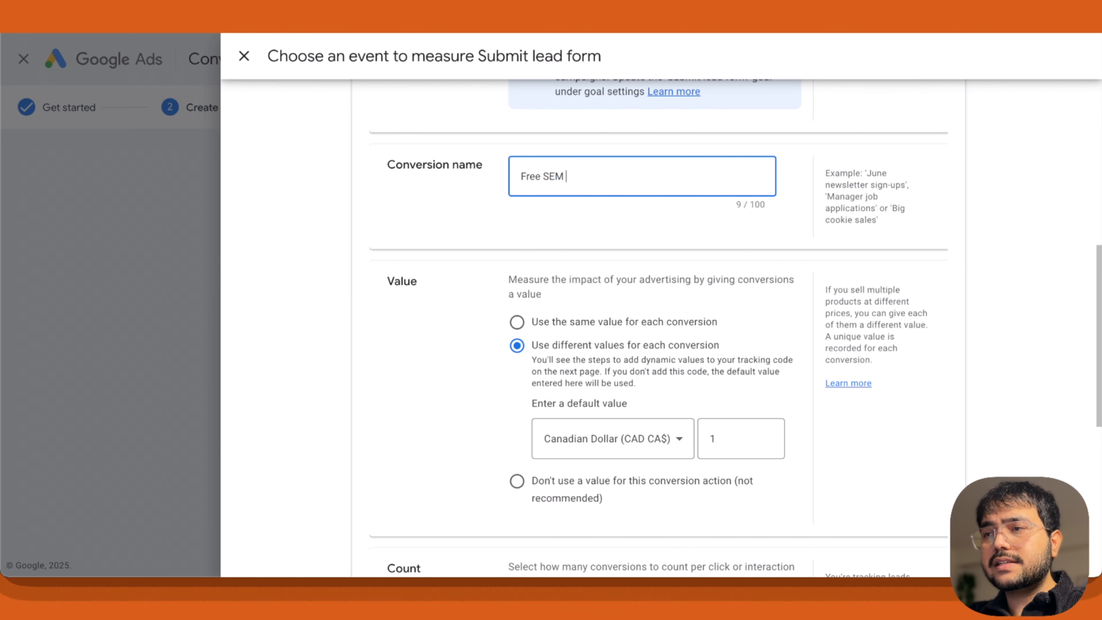
pyautogui.write('audit')
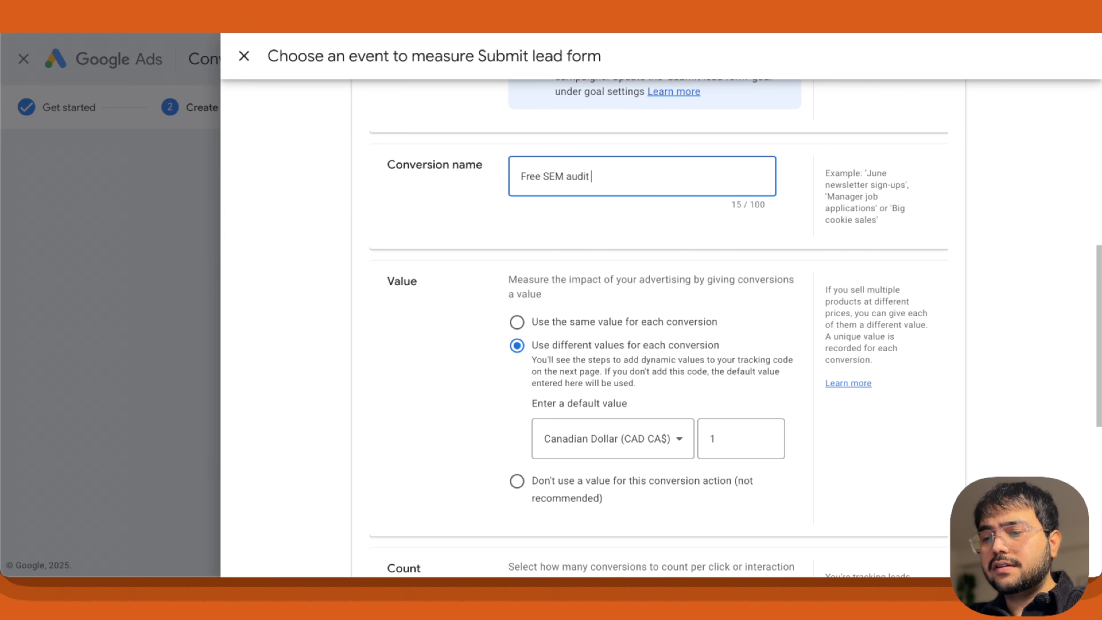
pyautogui.write(' Form sun')
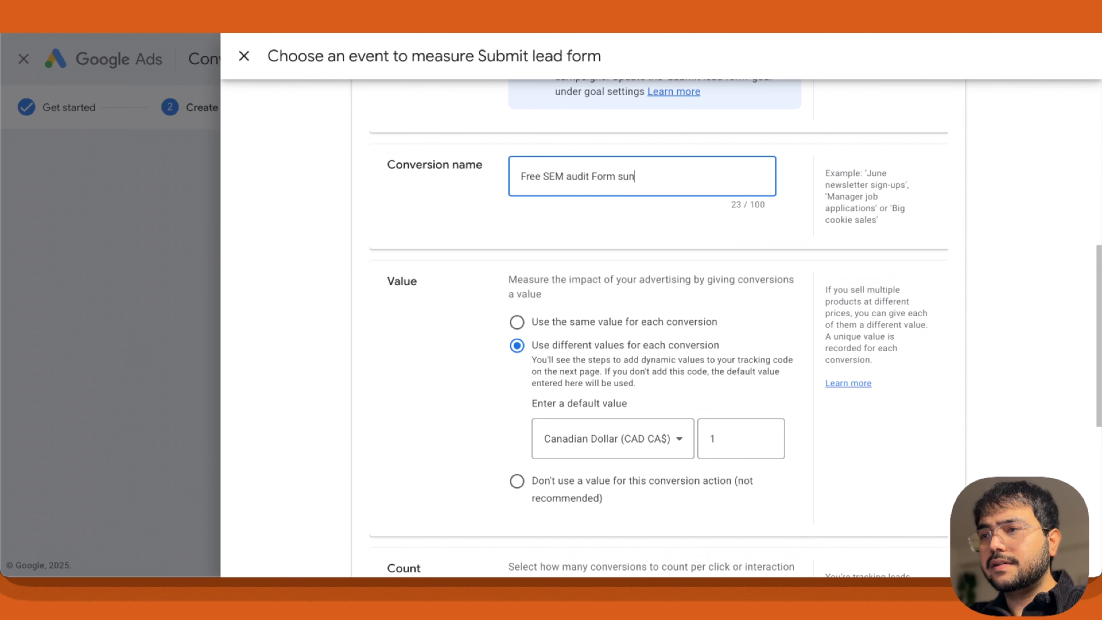
pyautogui.press('BackSpace')
pyautogui.write('bmit')
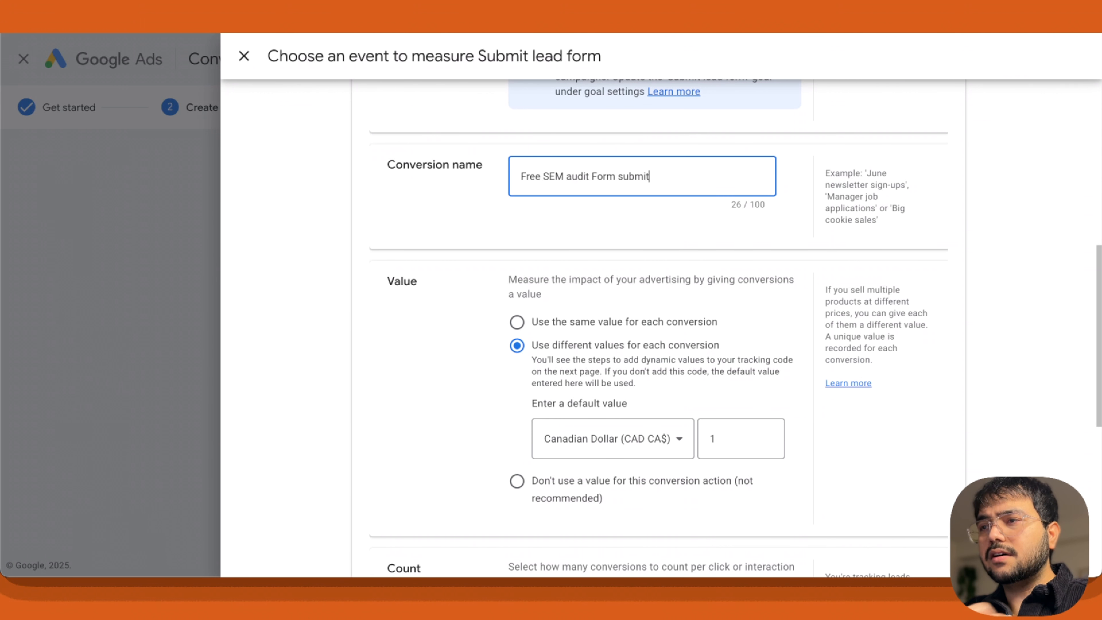
pyautogui.click(448, 205)
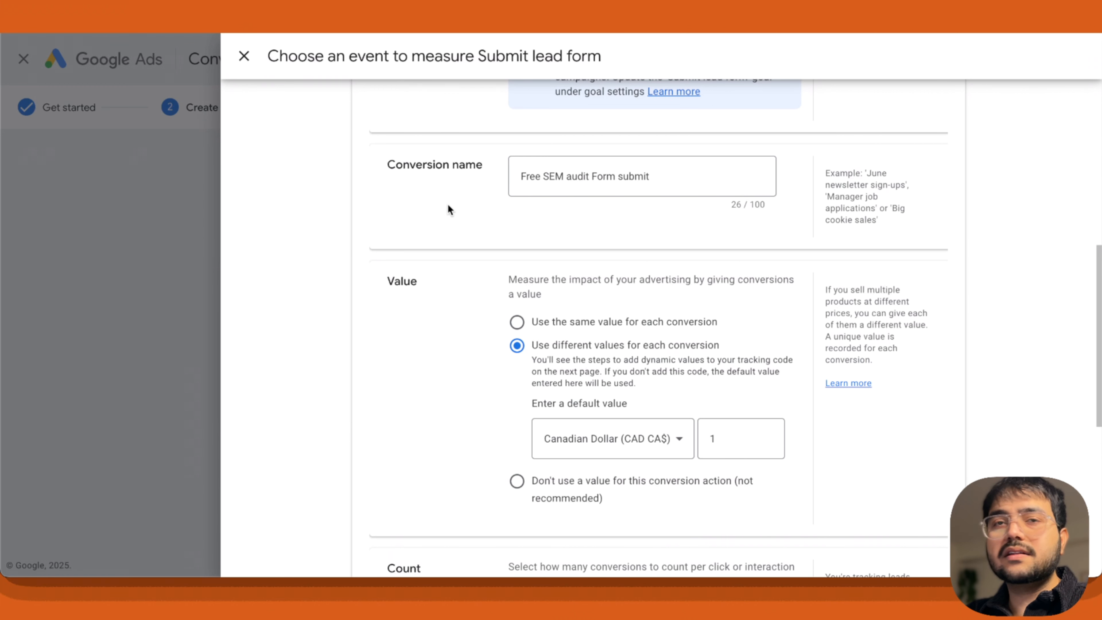
pyautogui.click(621, 177)
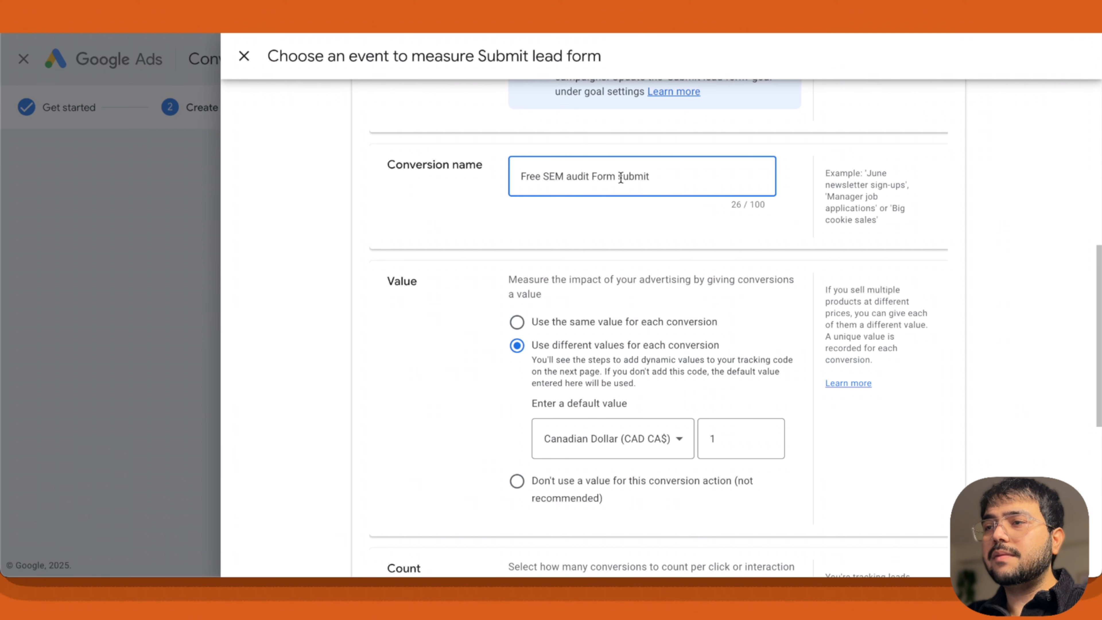
pyautogui.click(442, 236)
# Step: Set the conversion action's value option to not use a value
pyautogui.scroll(-5, 441, 237)
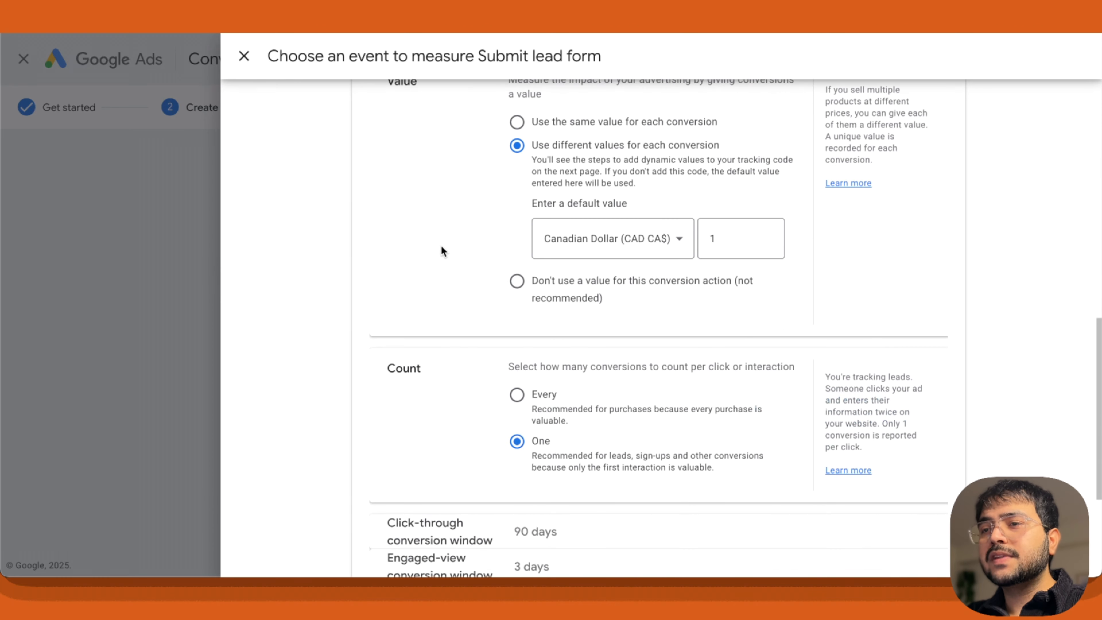
pyautogui.scroll(6, 442, 248)
pyautogui.scroll(-3, 443, 247)
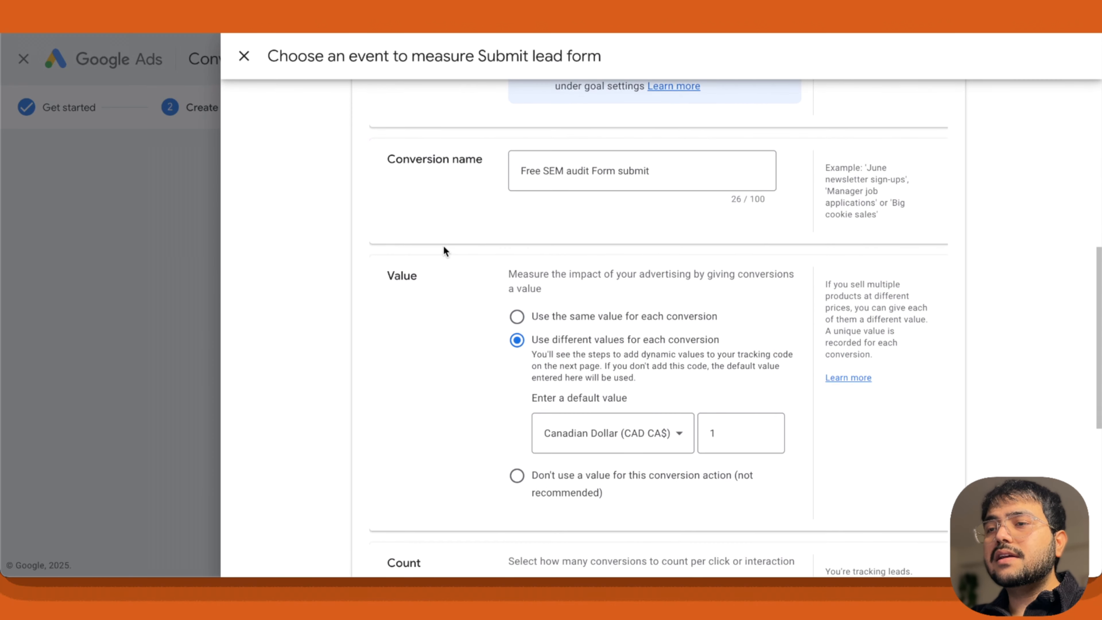
pyautogui.scroll(-1, 444, 248)
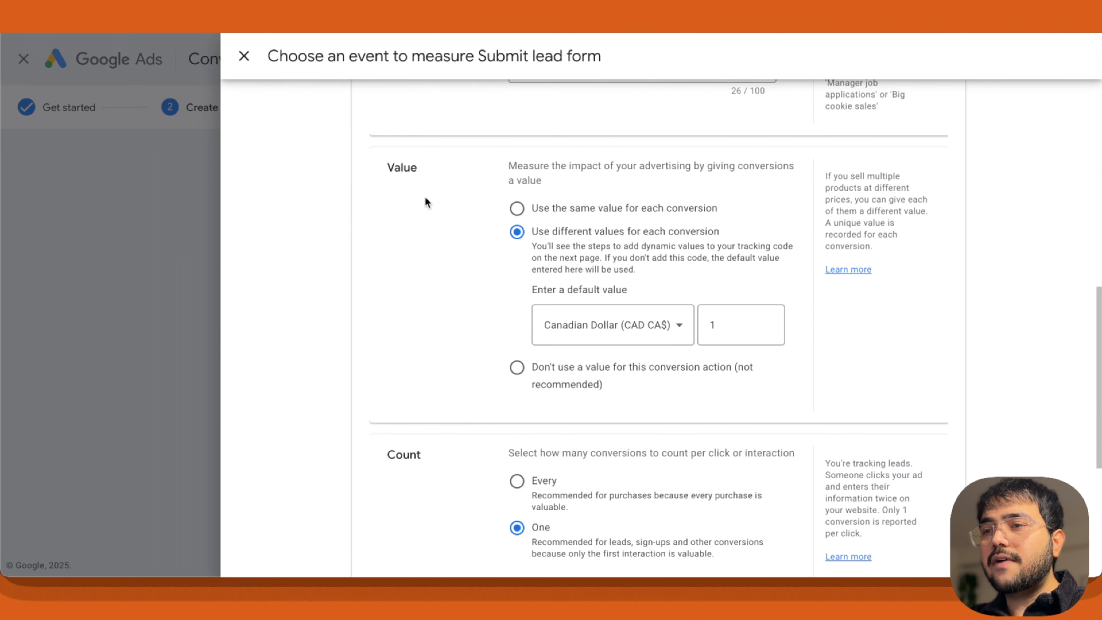
pyautogui.scroll(-1, 501, 226)
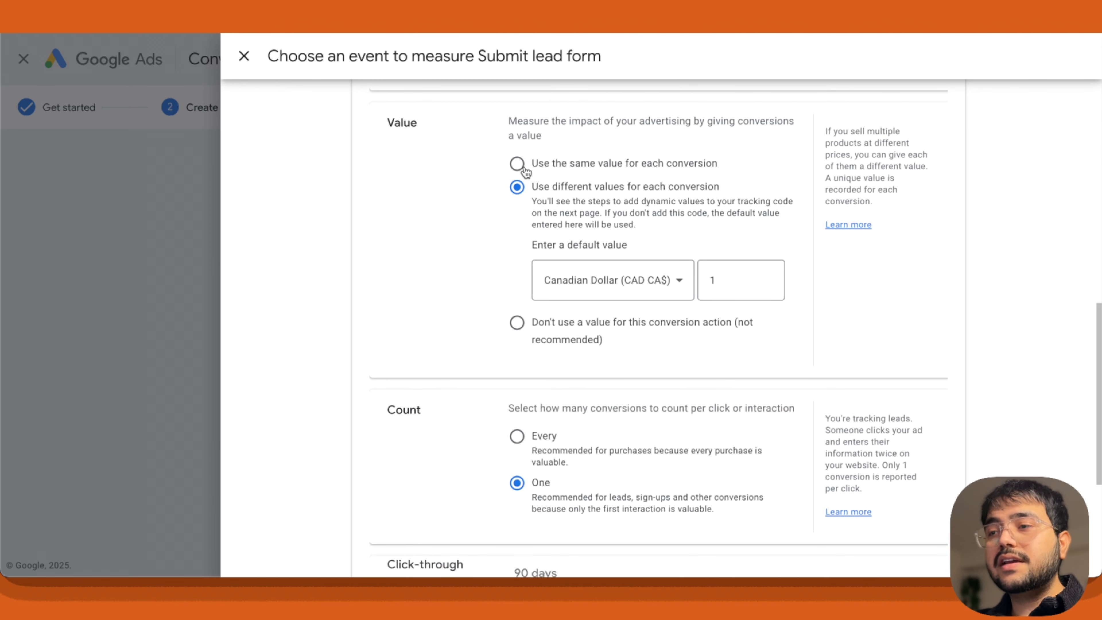
pyautogui.click(518, 326)
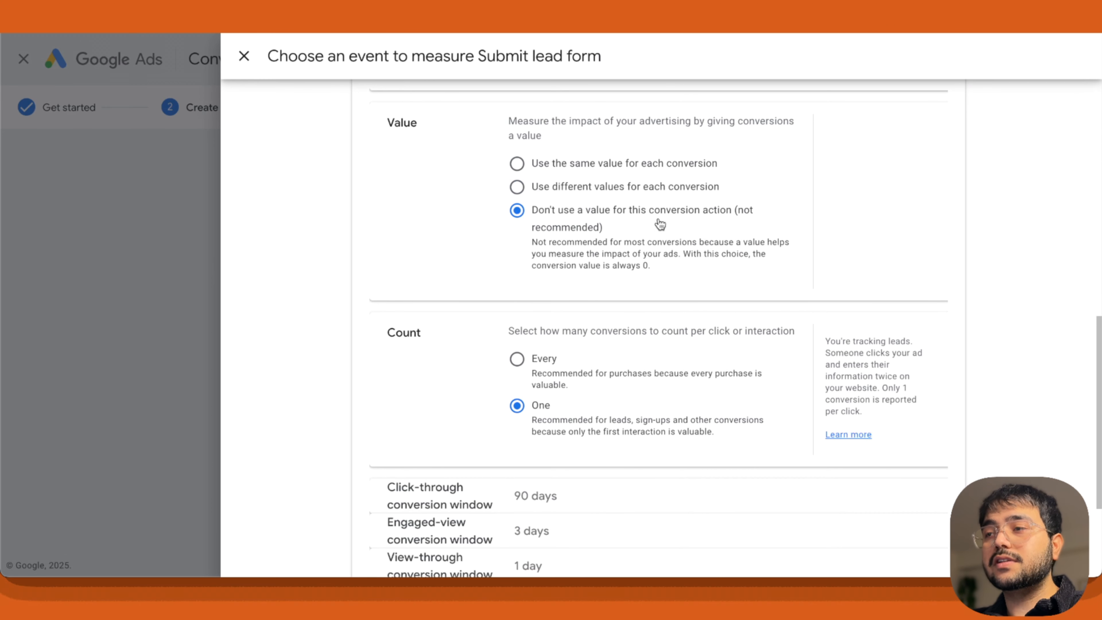
# Step: Expand the click-through conversion window, keep it at 90 days, and confirm the conversion settings, saving to continue
pyautogui.scroll(-3, 473, 323)
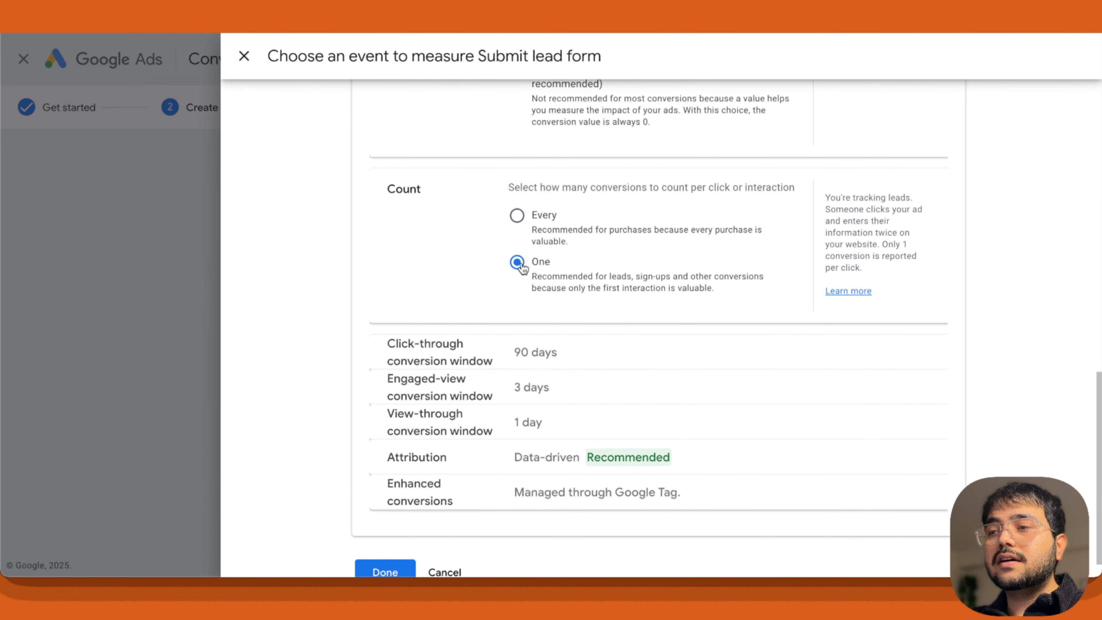
pyautogui.scroll(-1, 472, 285)
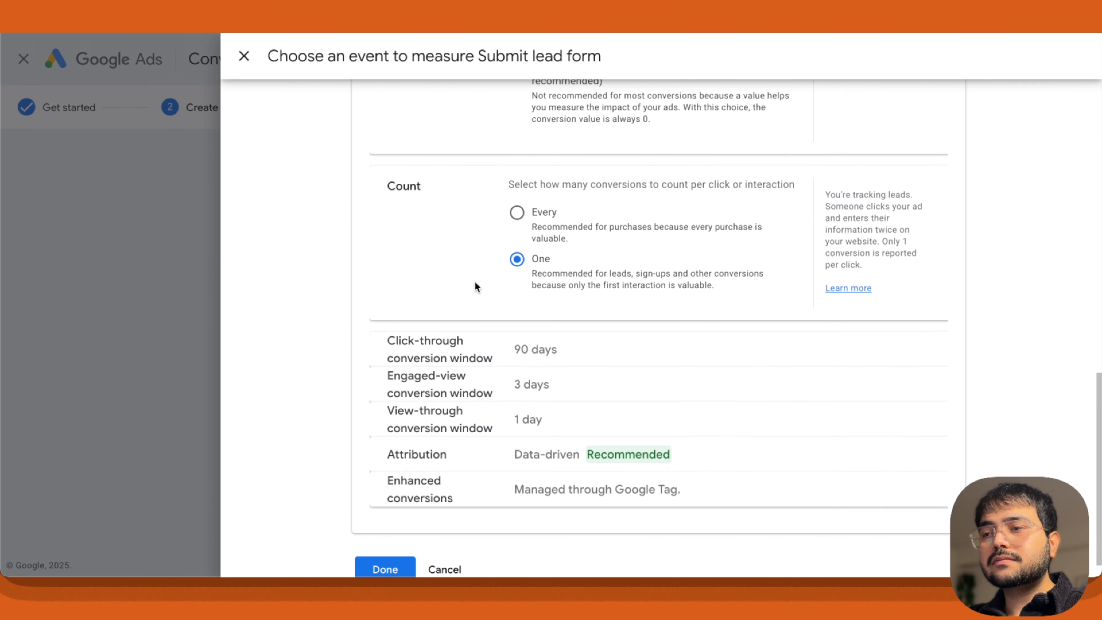
pyautogui.click(472, 330)
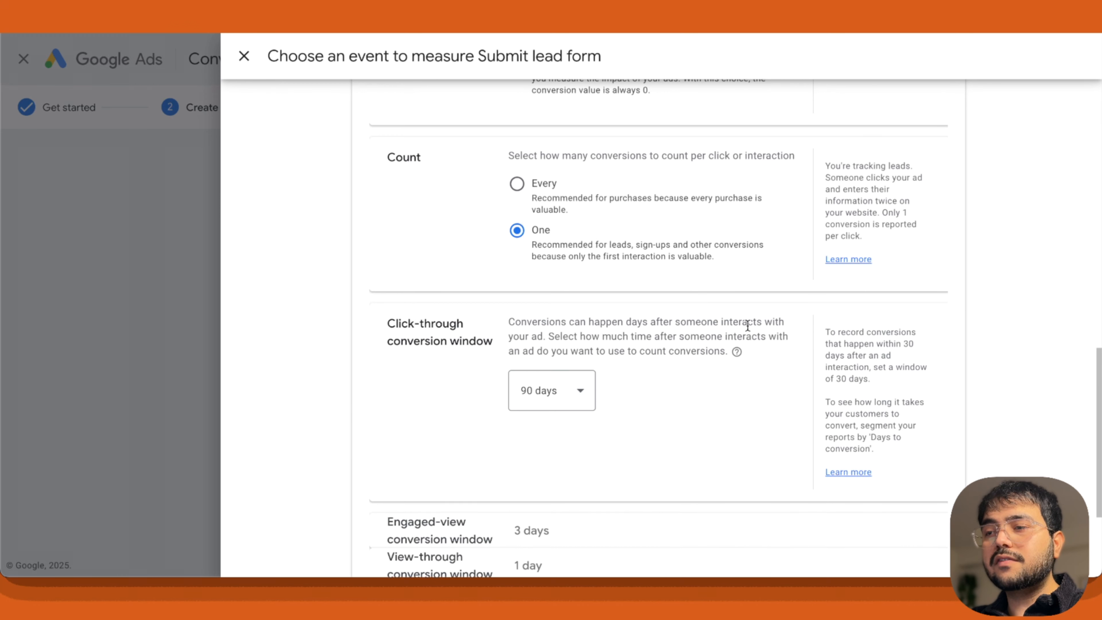
pyautogui.scroll(-4, 637, 349)
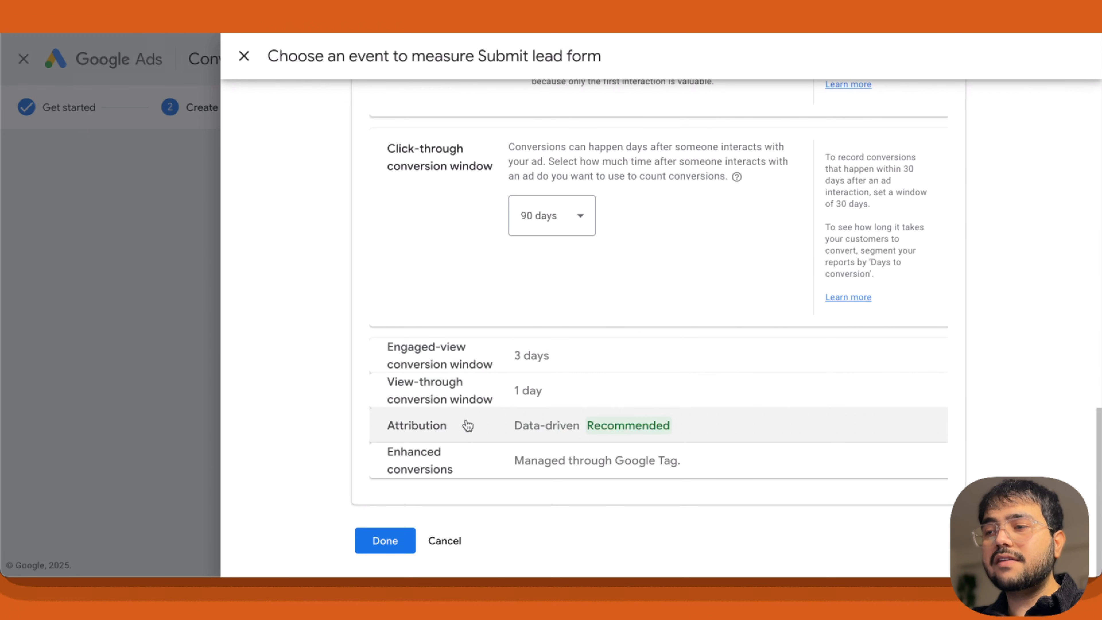
pyautogui.click(383, 547)
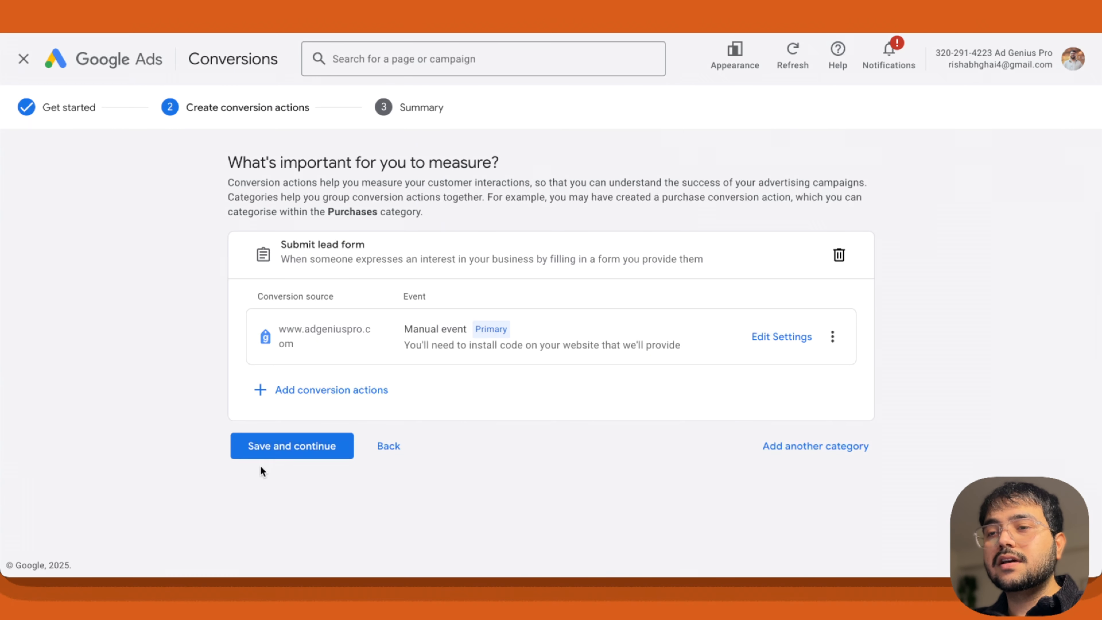
pyautogui.click(298, 448)
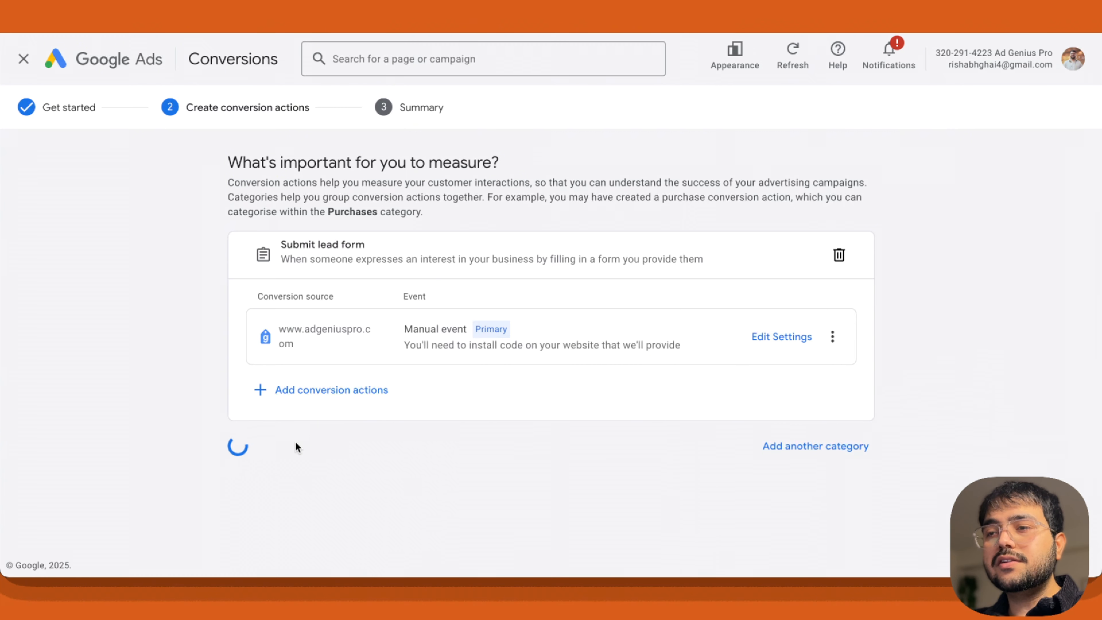
# Step: Look through the Google tag setup and the option to email installation instructions to the webmaster
pyautogui.scroll(-3, 527, 341)
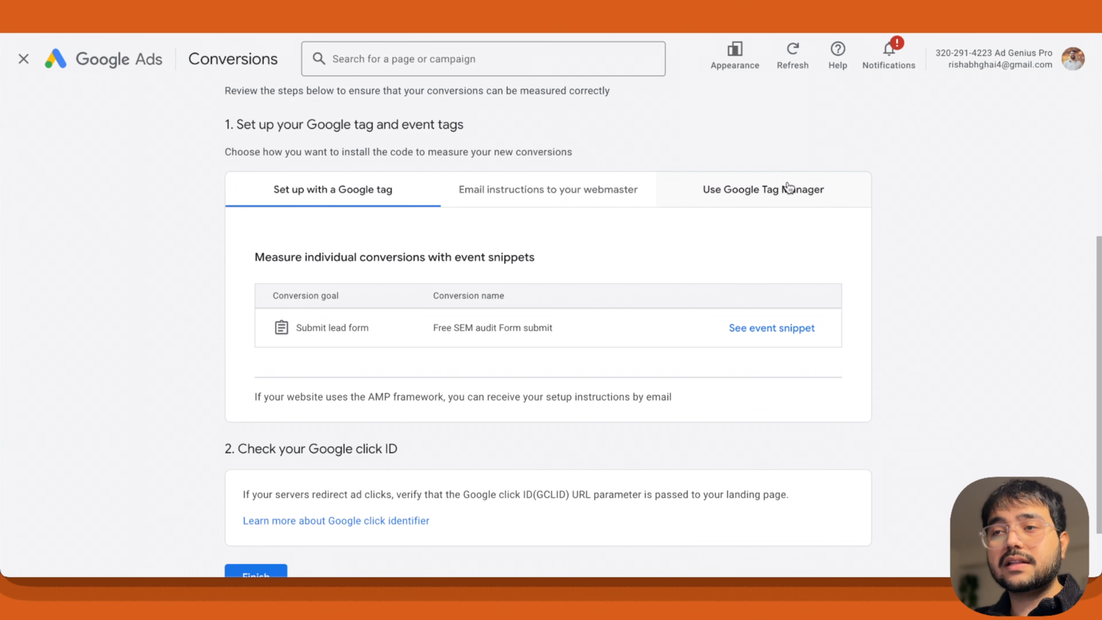
pyautogui.click(368, 190)
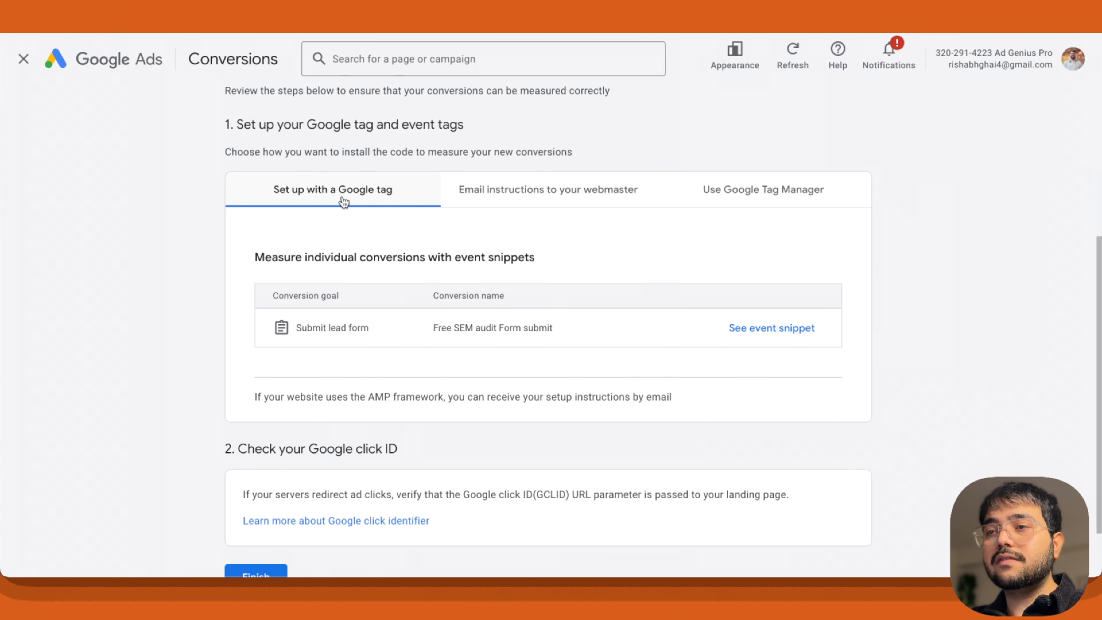
pyautogui.click(552, 199)
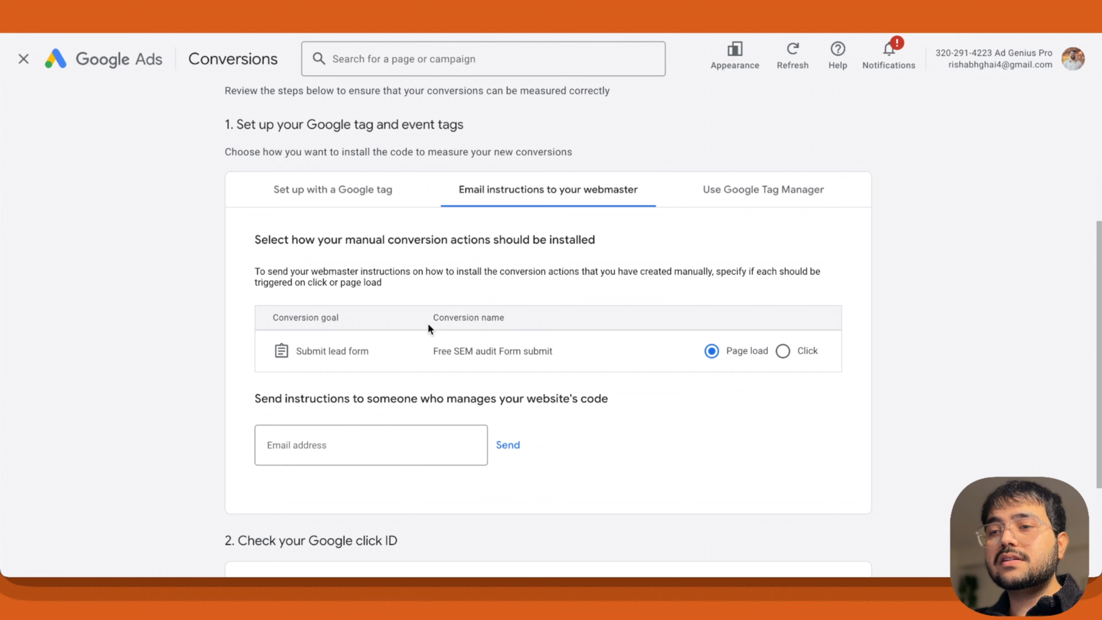
pyautogui.click(370, 450)
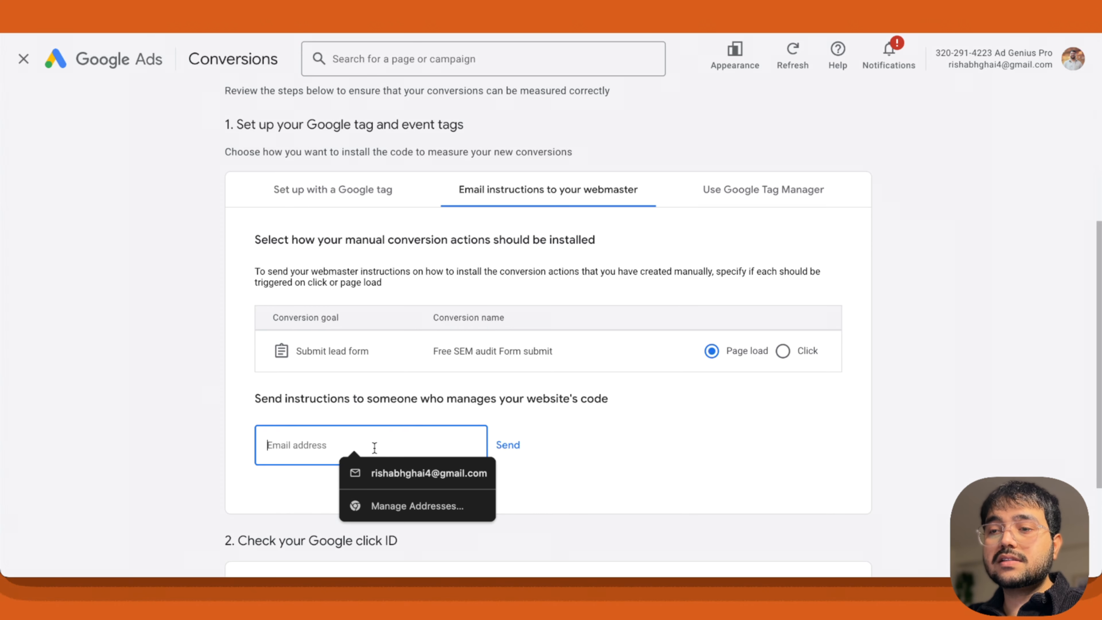
pyautogui.click(541, 428)
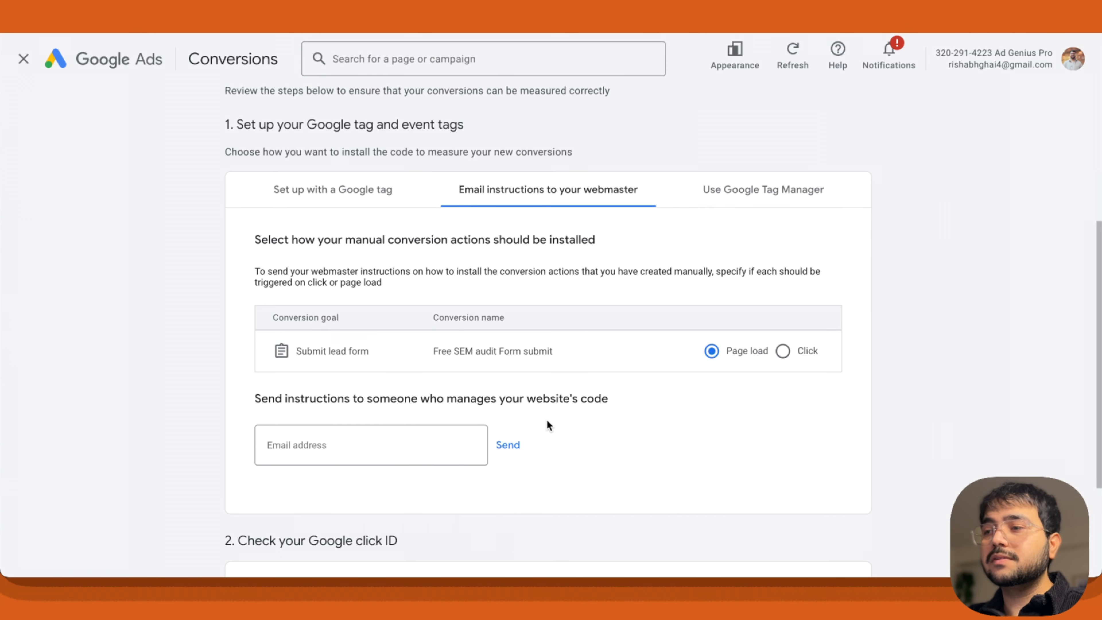
# Step: Show the Google Tag Manager instructions and locate the conversion ID and the conversion label for the form submission
pyautogui.click(740, 194)
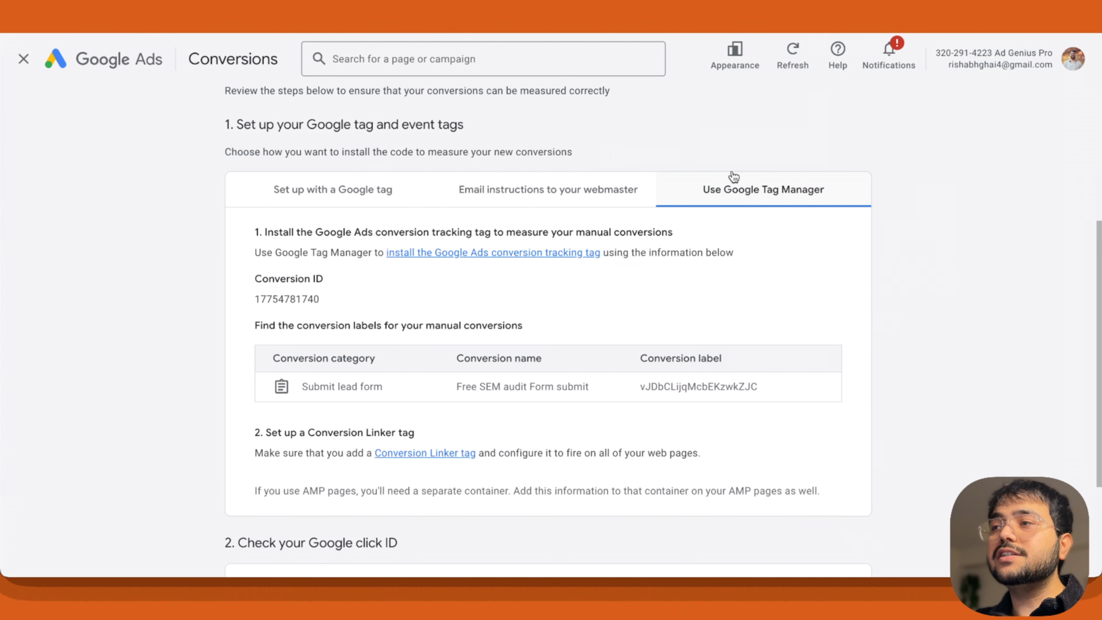
pyautogui.scroll(-1, 463, 406)
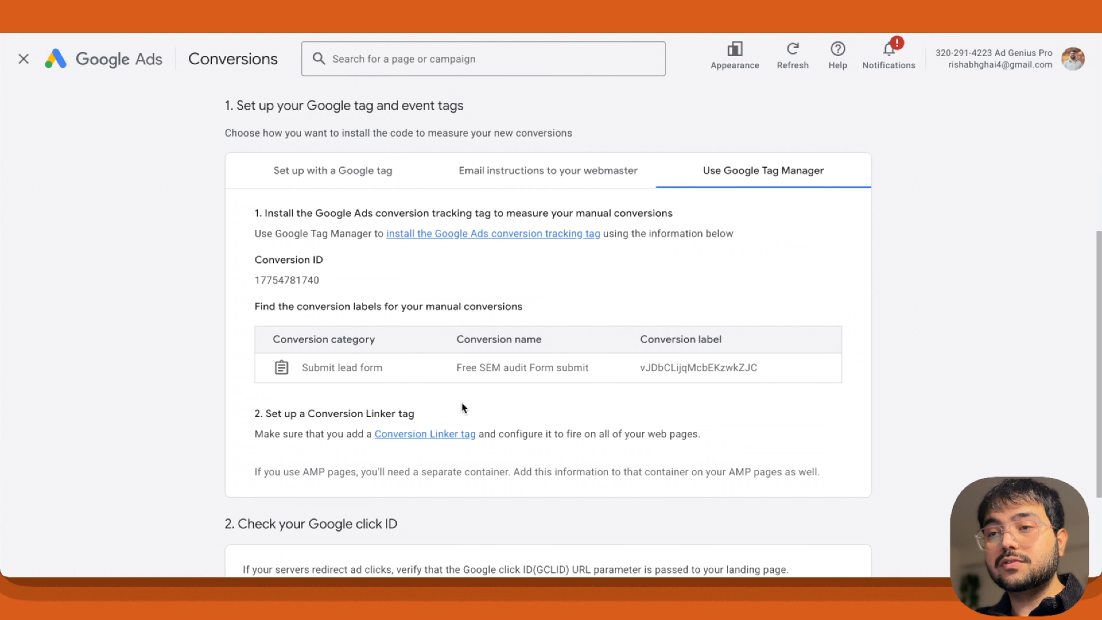
pyautogui.scroll(-3, 300, 286)
pyautogui.scroll(1, 303, 278)
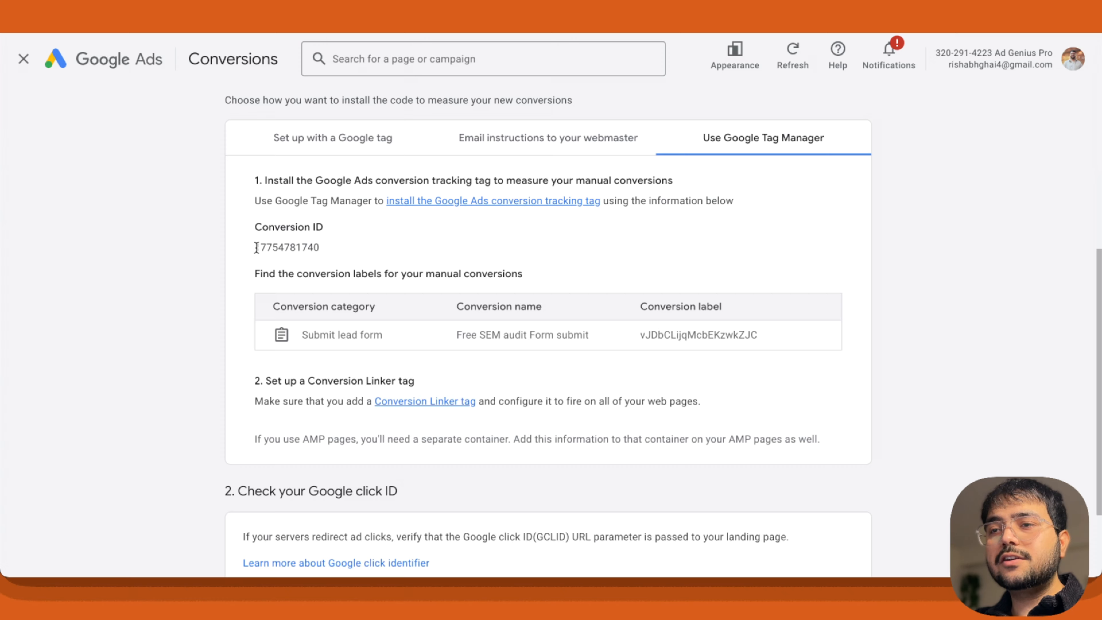
pyautogui.moveTo(257, 248); pyautogui.dragTo(311, 250)
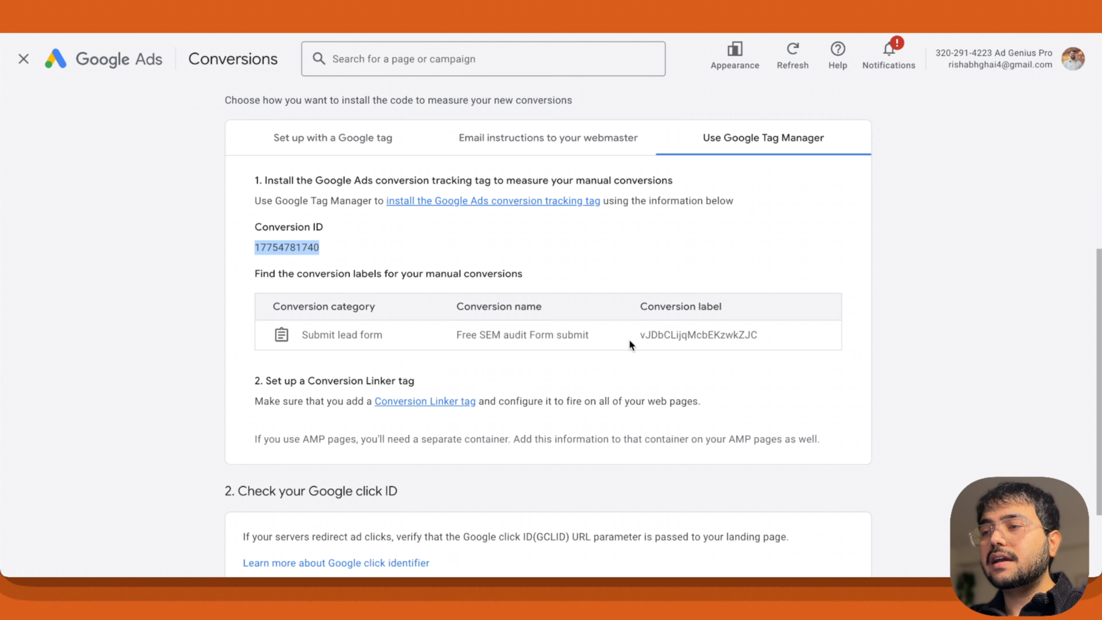
pyautogui.moveTo(641, 335); pyautogui.dragTo(760, 338)
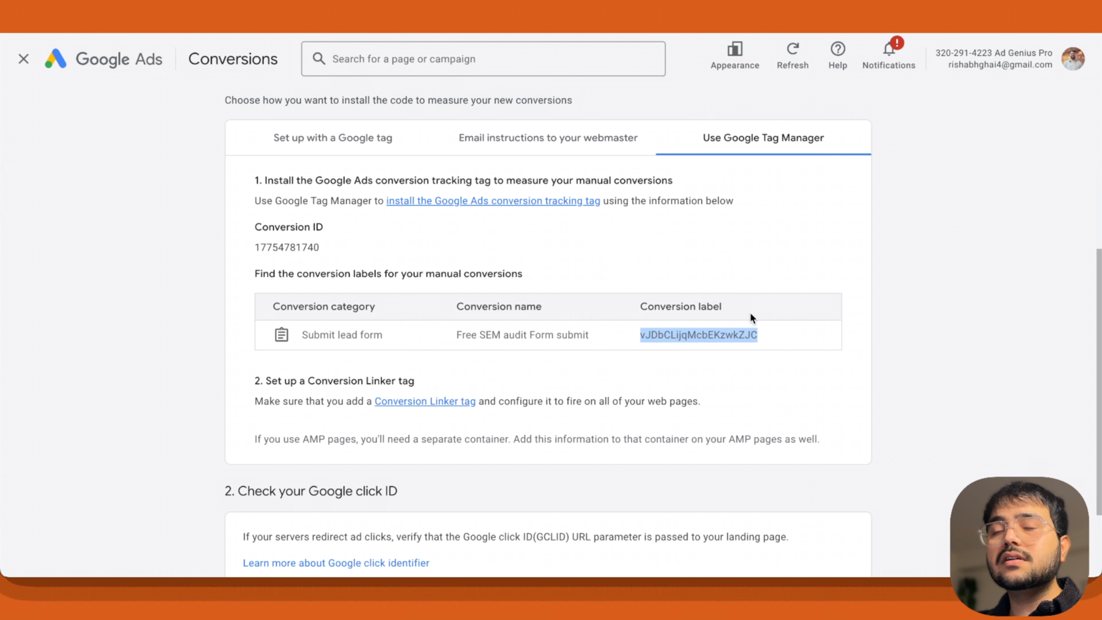
pyautogui.moveTo(648, 307); pyautogui.dragTo(718, 307)
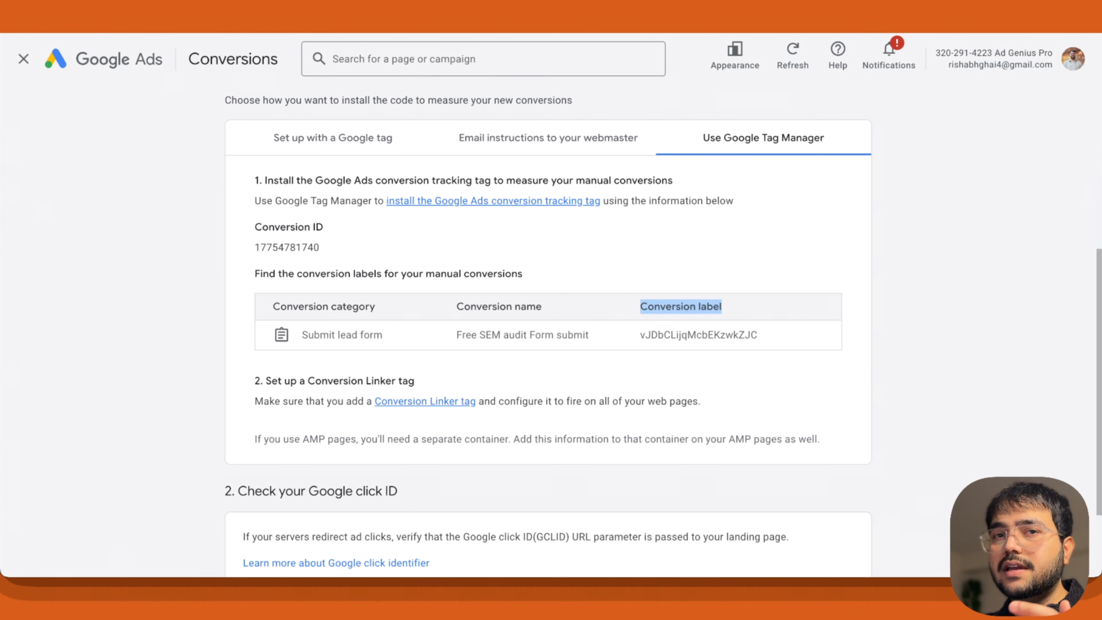
pyautogui.click(541, 355)
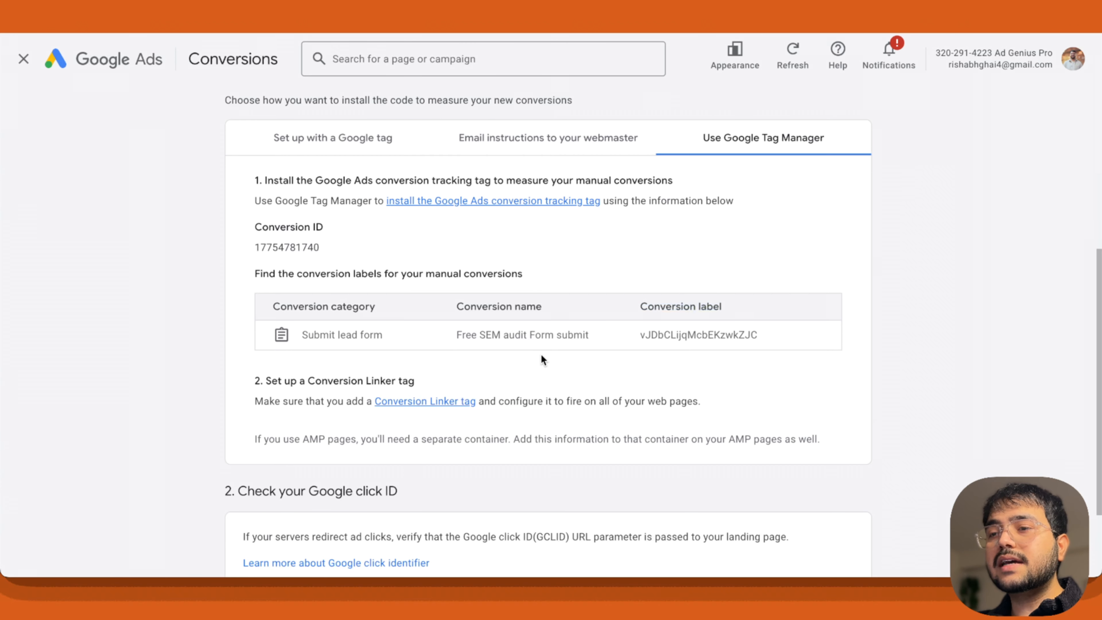
# Step: Look over the Conversion Linker tag and Google click ID instructions on the conversion setup page
pyautogui.scroll(-2, 541, 356)
pyautogui.scroll(2, 541, 356)
pyautogui.scroll(-1, 541, 356)
pyautogui.scroll(-1, 541, 356)
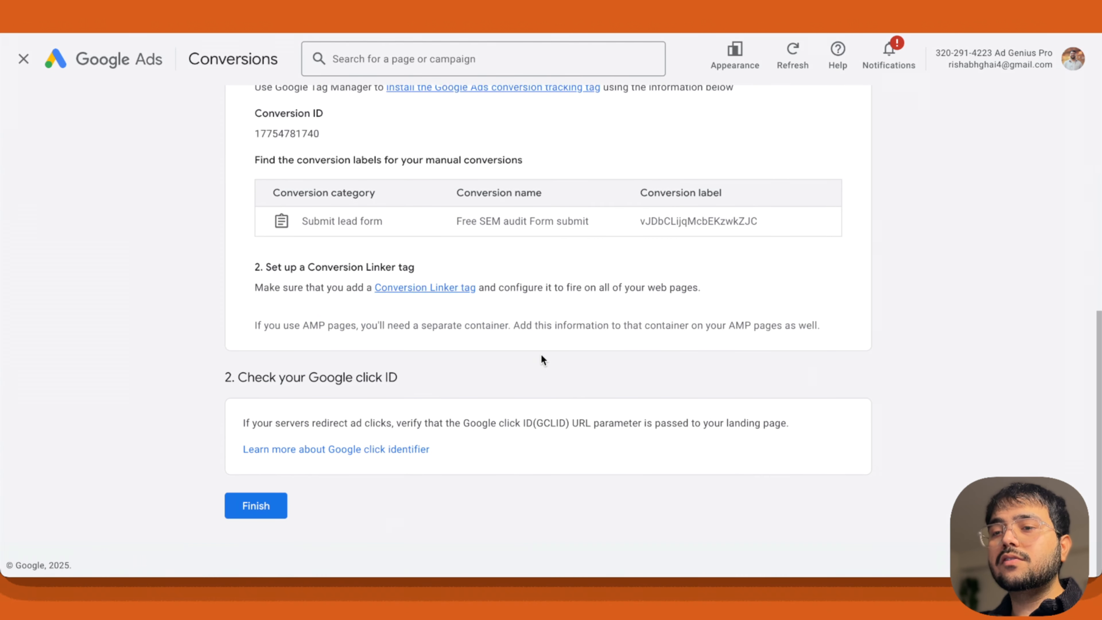
pyautogui.scroll(6, 541, 355)
pyautogui.scroll(-2, 541, 356)
pyautogui.scroll(-1, 541, 357)
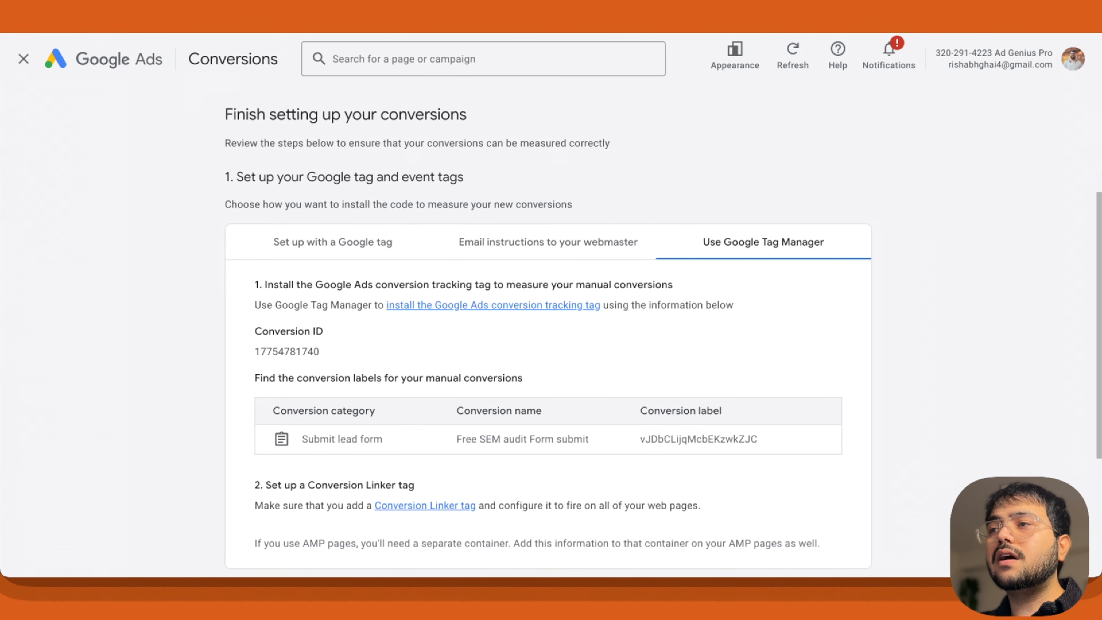
# Step: Switch to the tags list of the website's container in Google Tag Manager
pyautogui.click(614, 18)
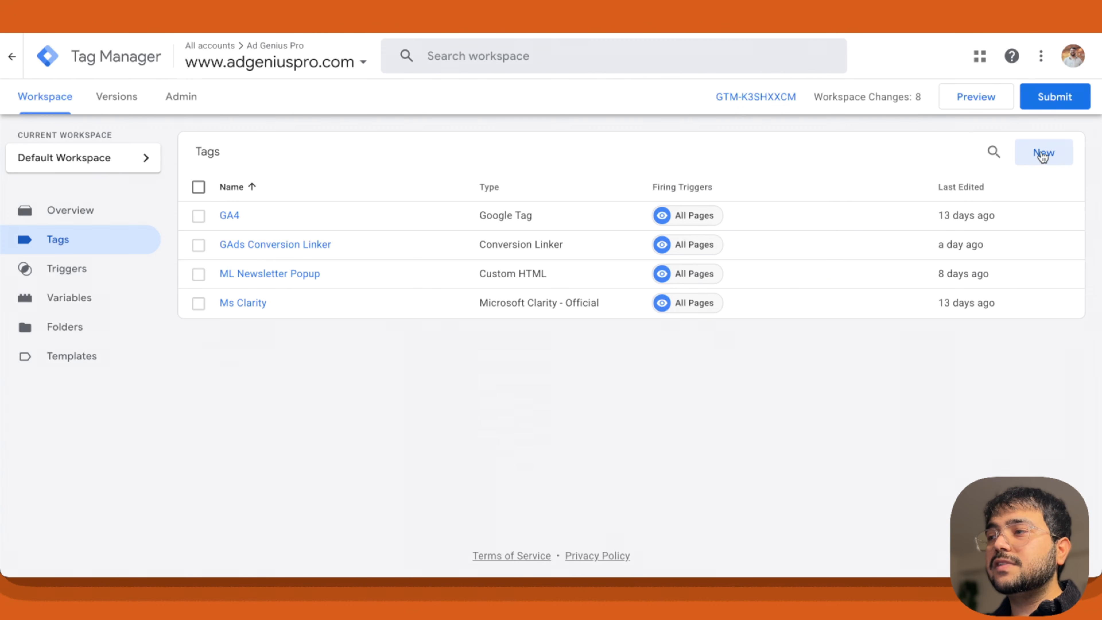
# Step: Start a new tag and name it Test GAds Conversion Linker
pyautogui.click(1052, 158)
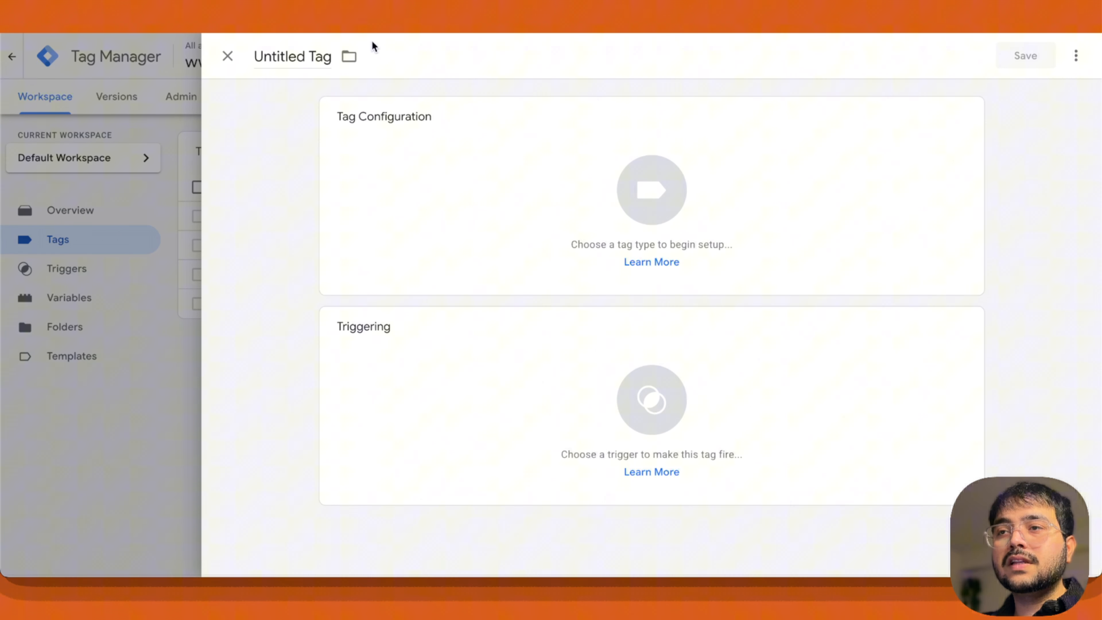
pyautogui.click(313, 57)
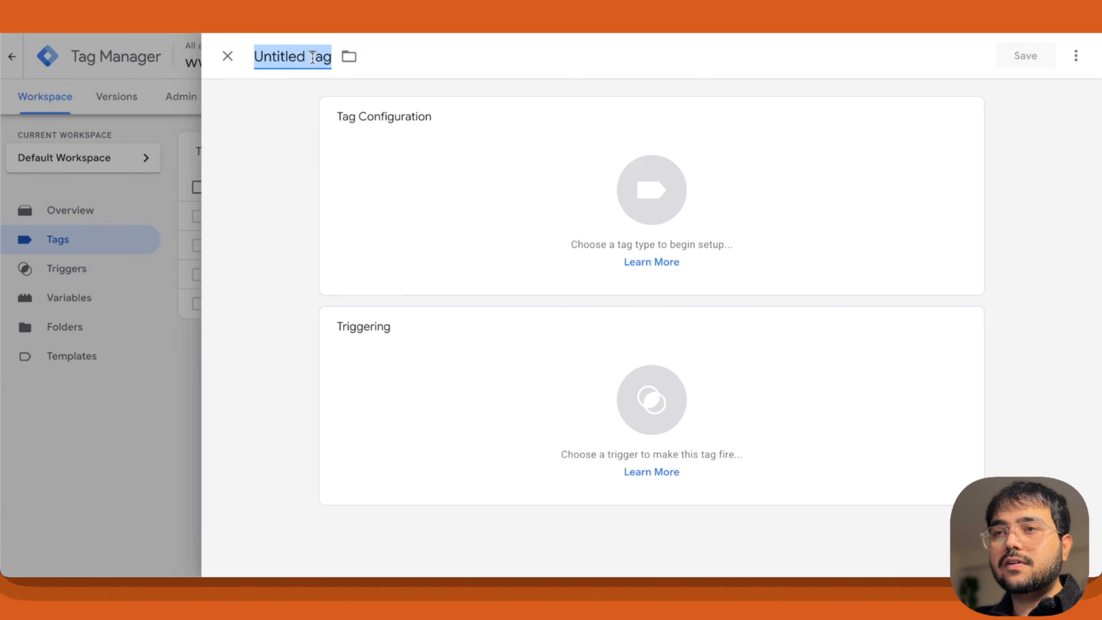
pyautogui.write('Tes')
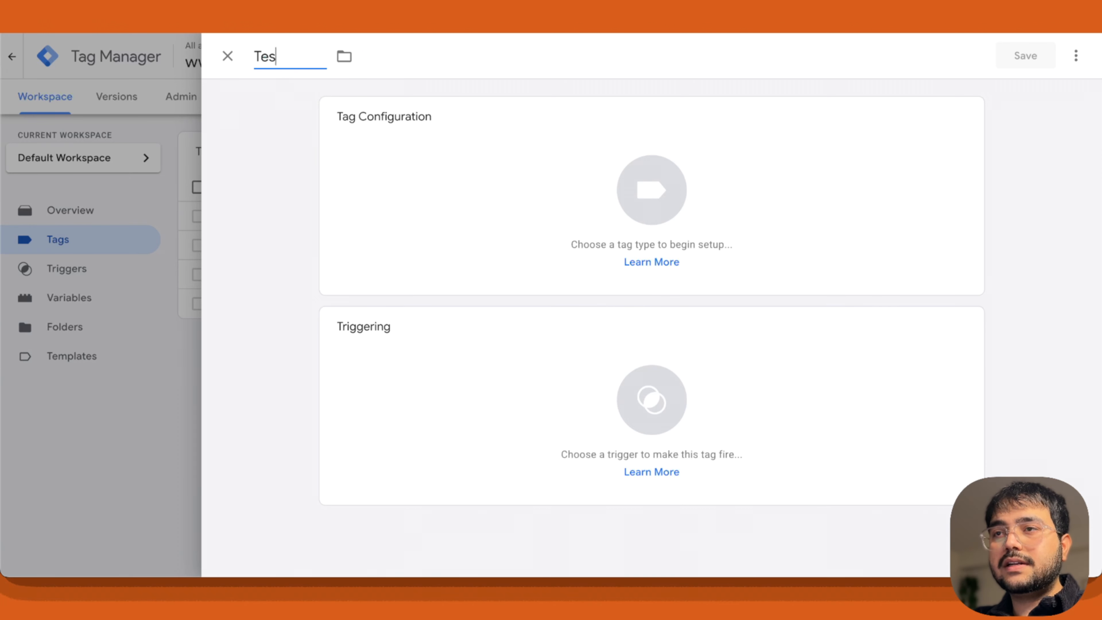
pyautogui.write('t GA')
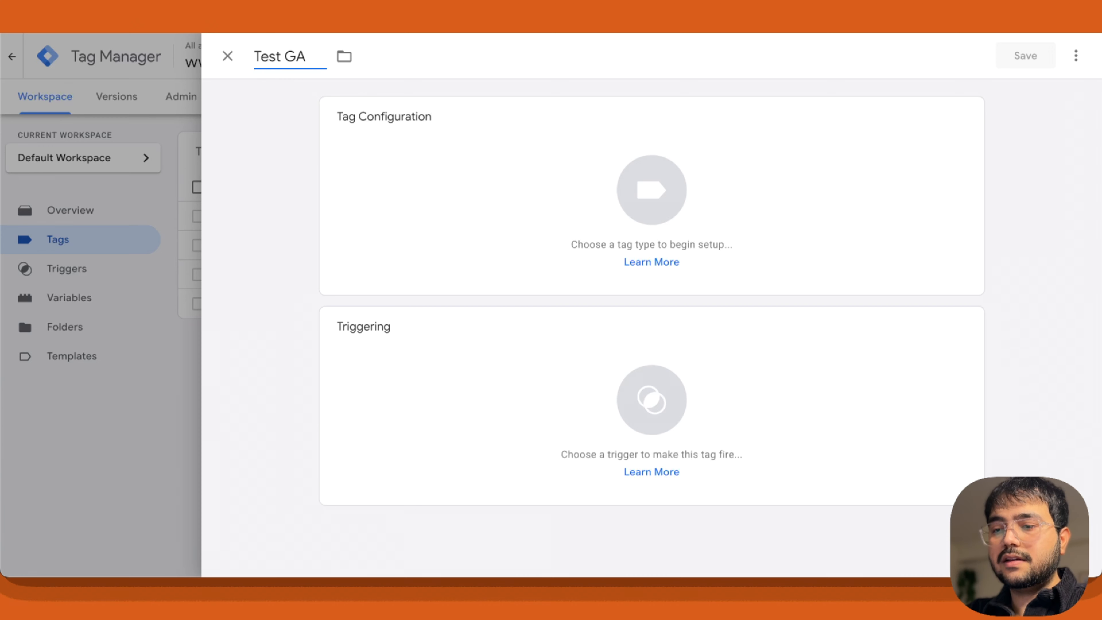
pyautogui.write('d')
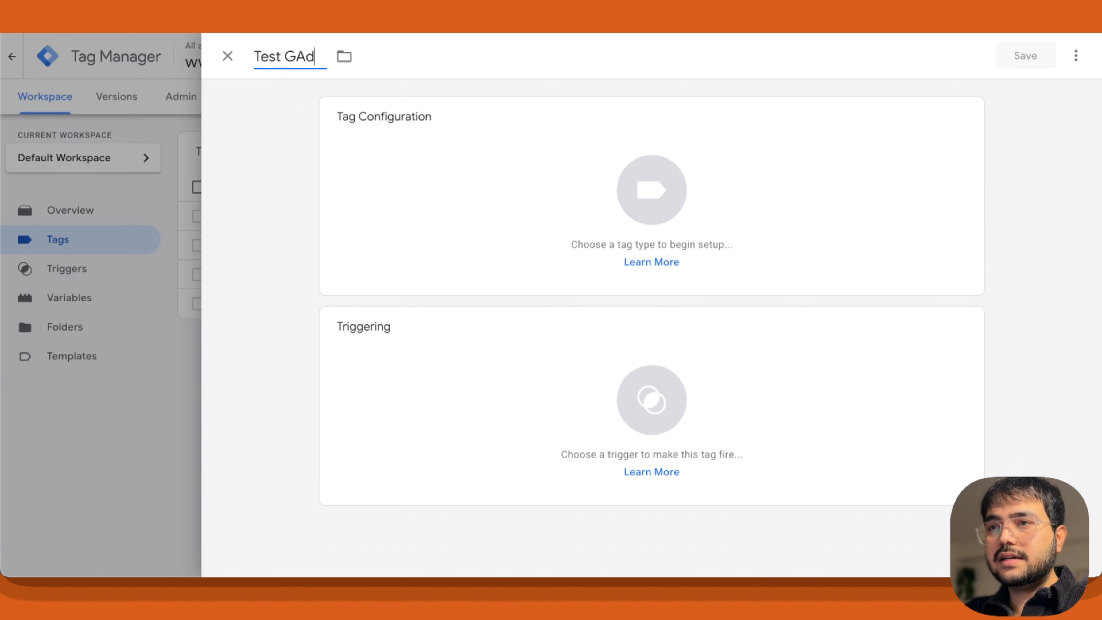
pyautogui.write('s Conver')
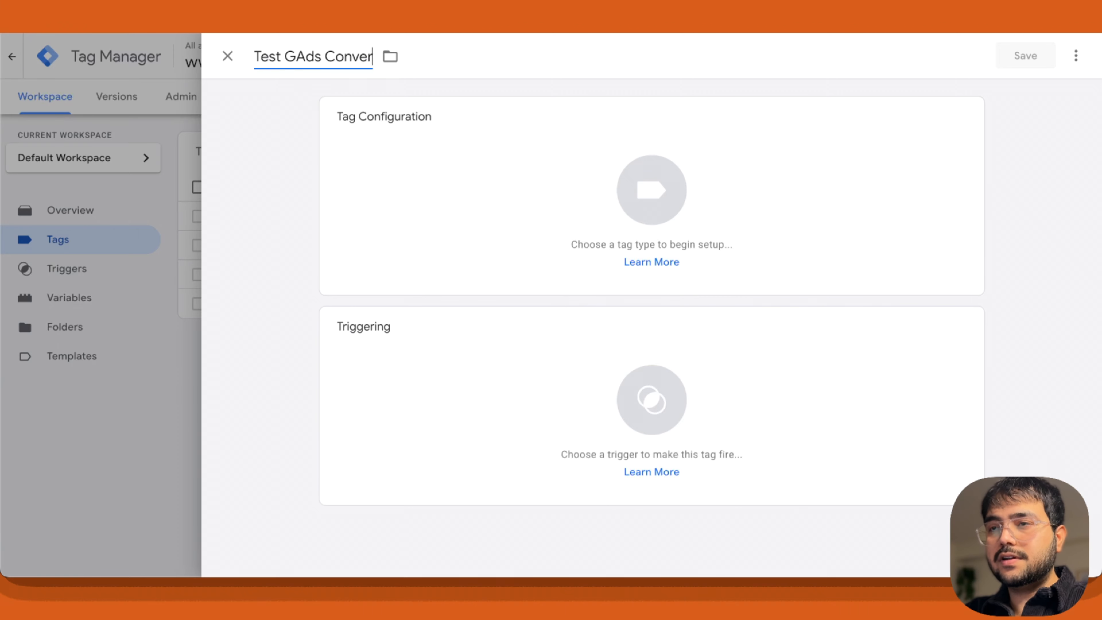
pyautogui.write('sion Linker')
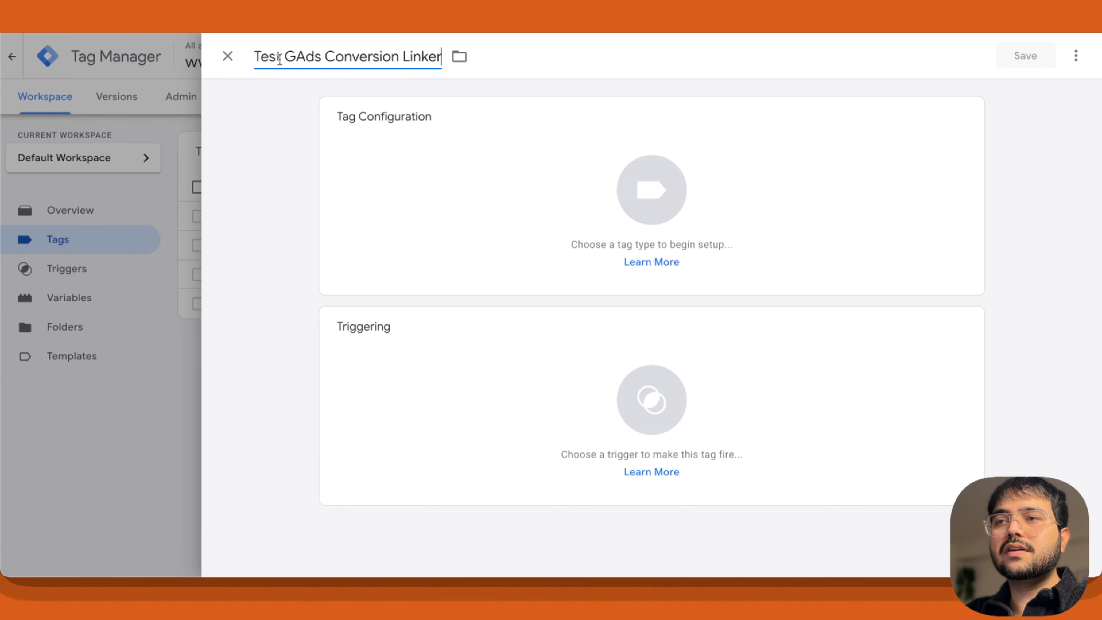
pyautogui.moveTo(282, 57); pyautogui.dragTo(248, 54)
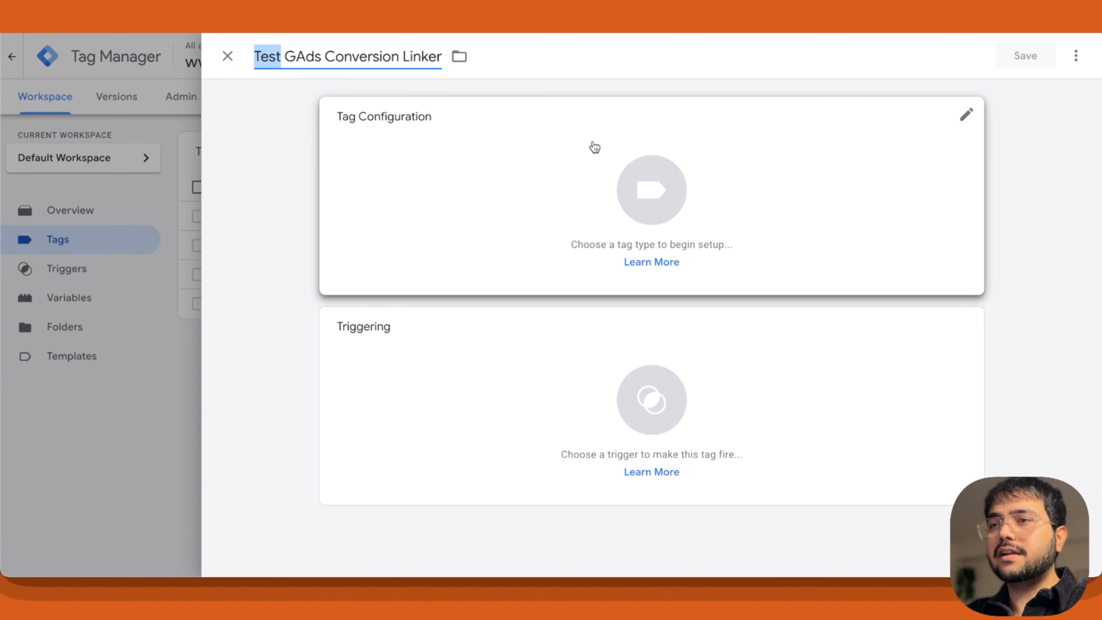
# Step: Set the test tag's type to the Google Ads Conversion Linker
pyautogui.click(913, 132)
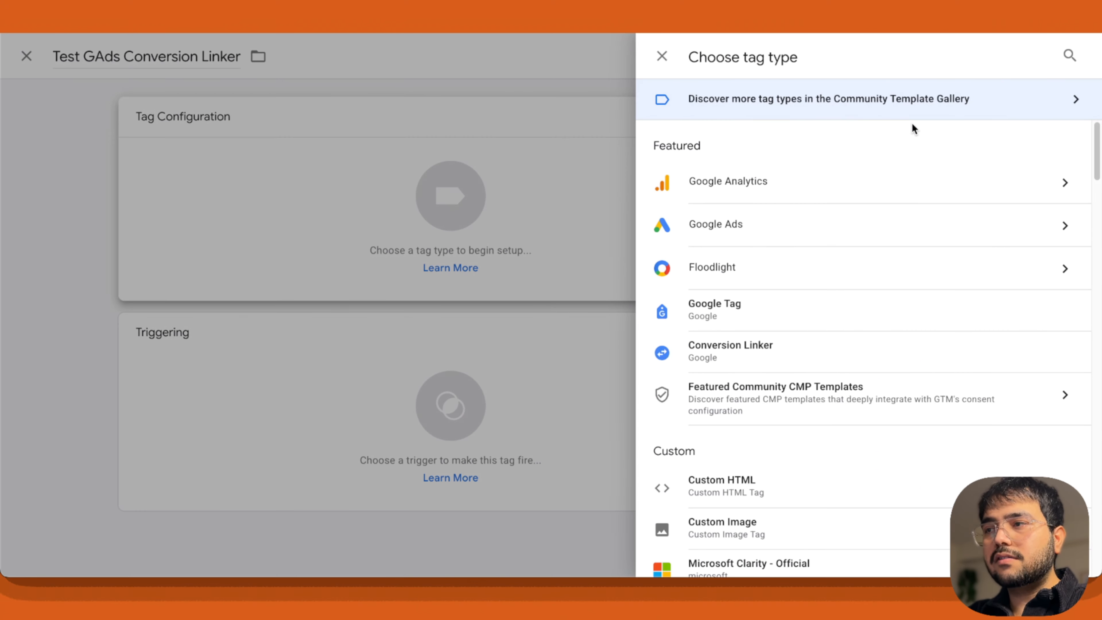
pyautogui.click(840, 225)
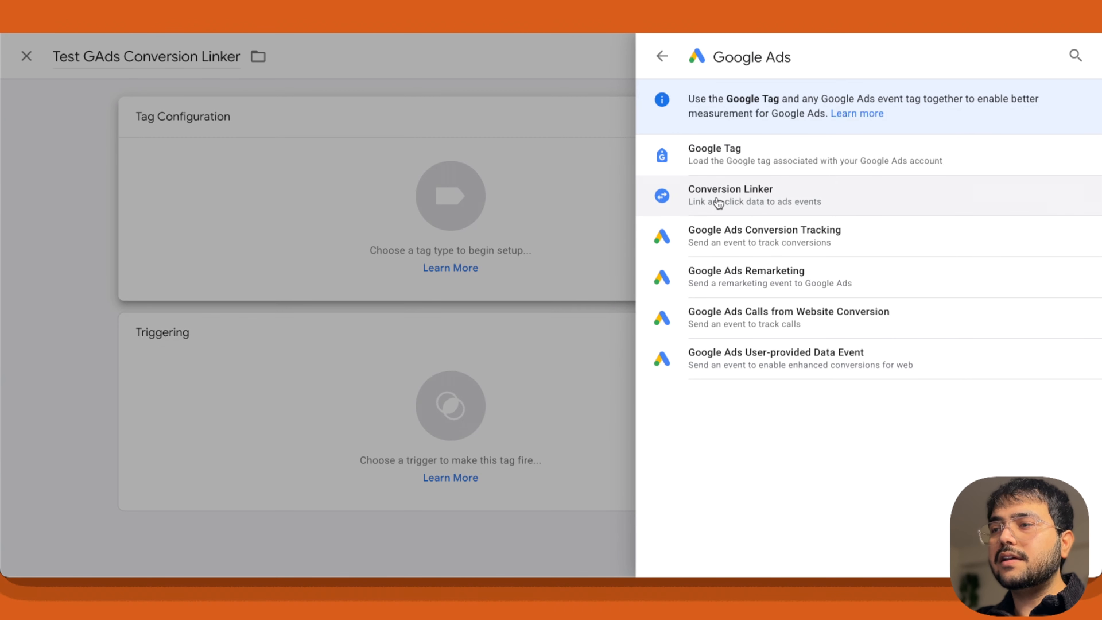
pyautogui.click(750, 201)
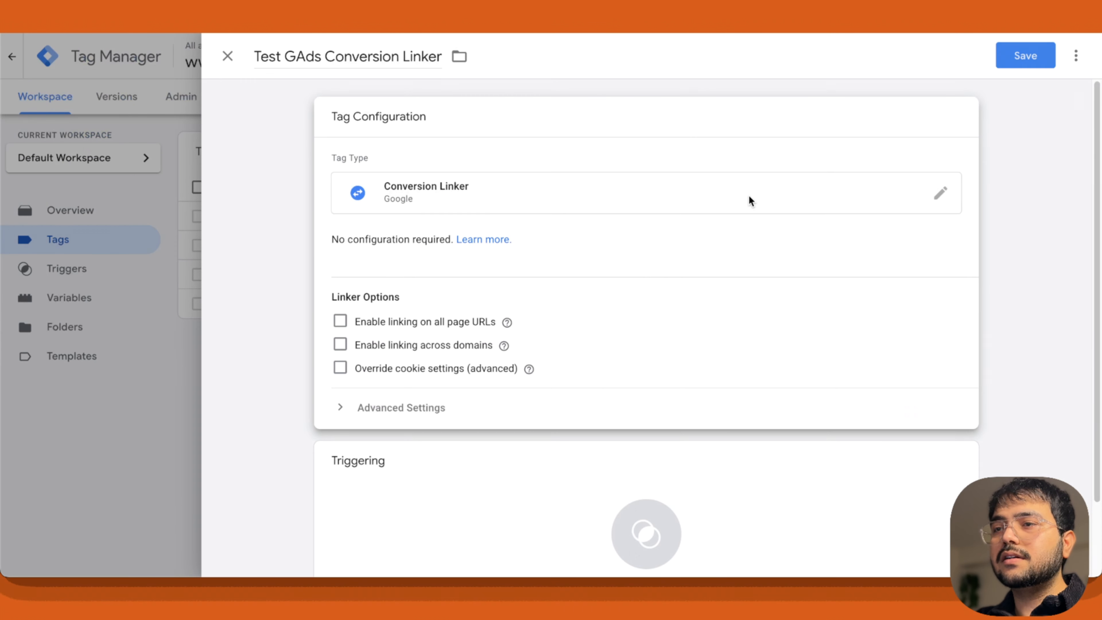
# Step: Assign the All Pages trigger to the test linker tag and close the tag, discarding its changes
pyautogui.scroll(-2, 524, 320)
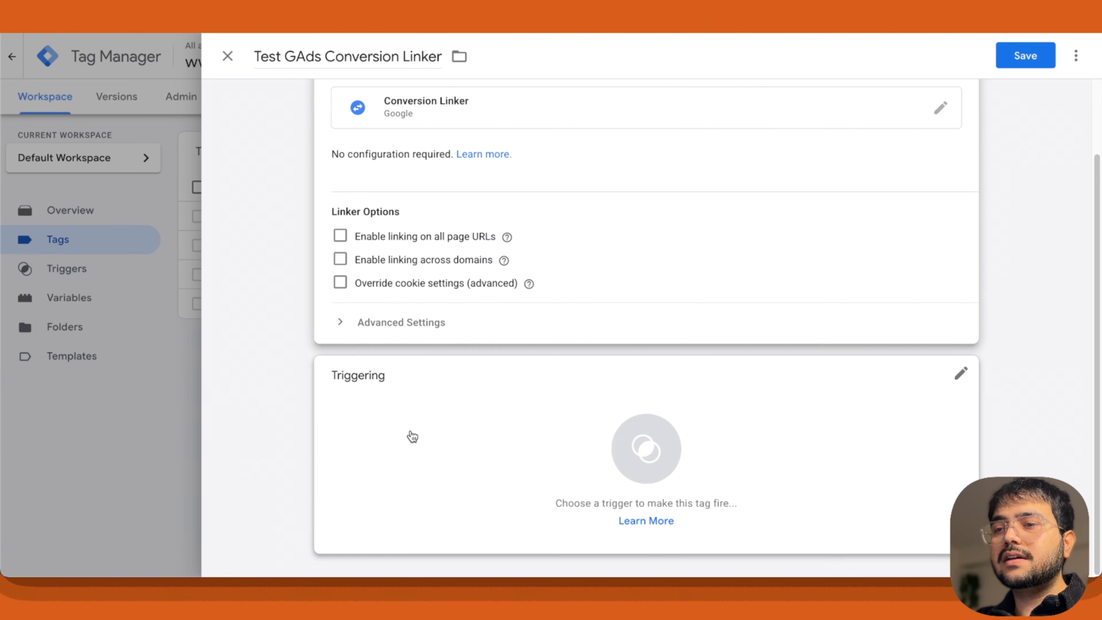
pyautogui.click(635, 447)
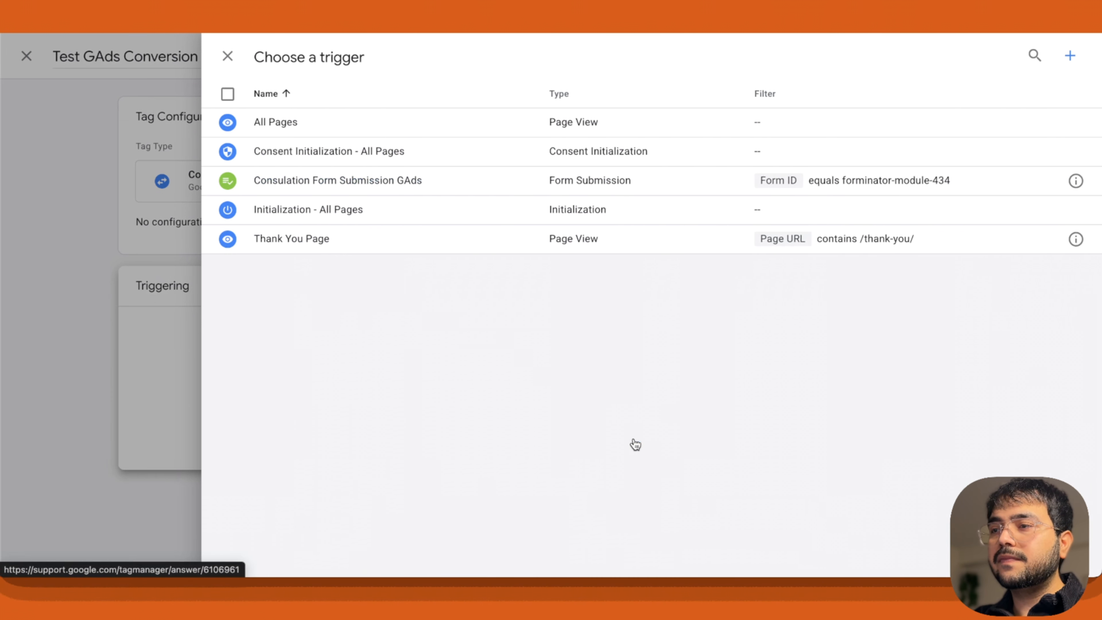
pyautogui.click(285, 130)
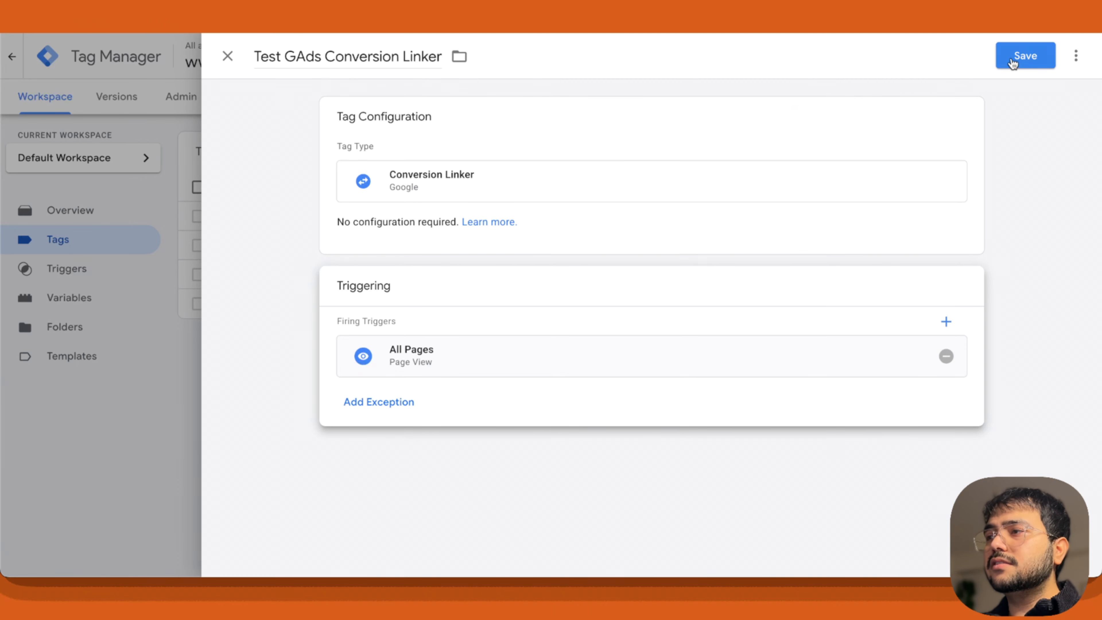
pyautogui.click(227, 57)
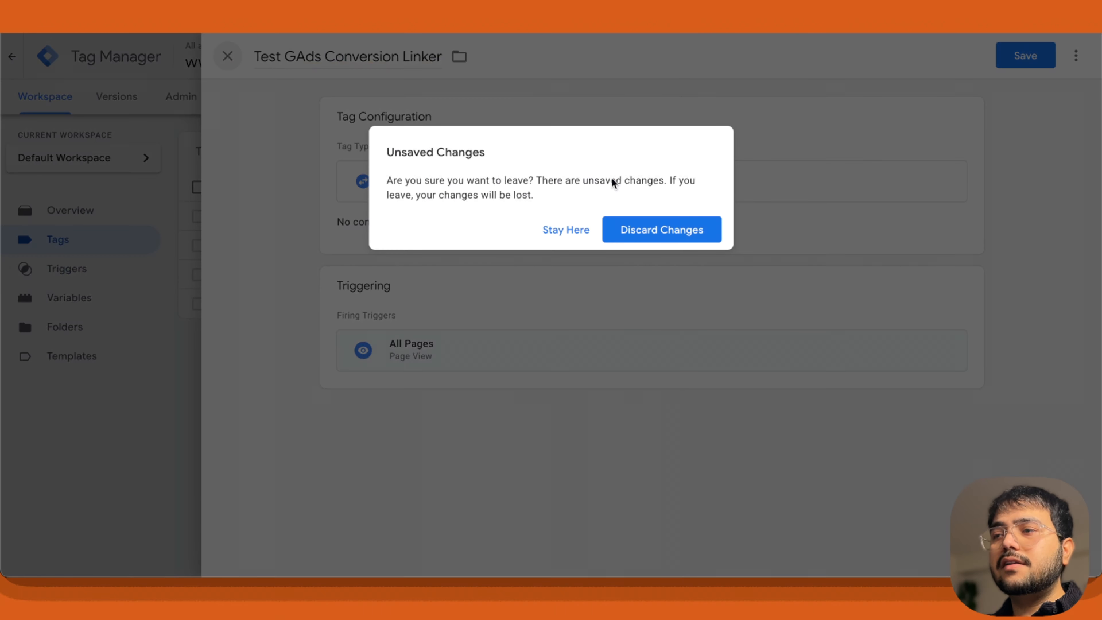
pyautogui.click(652, 233)
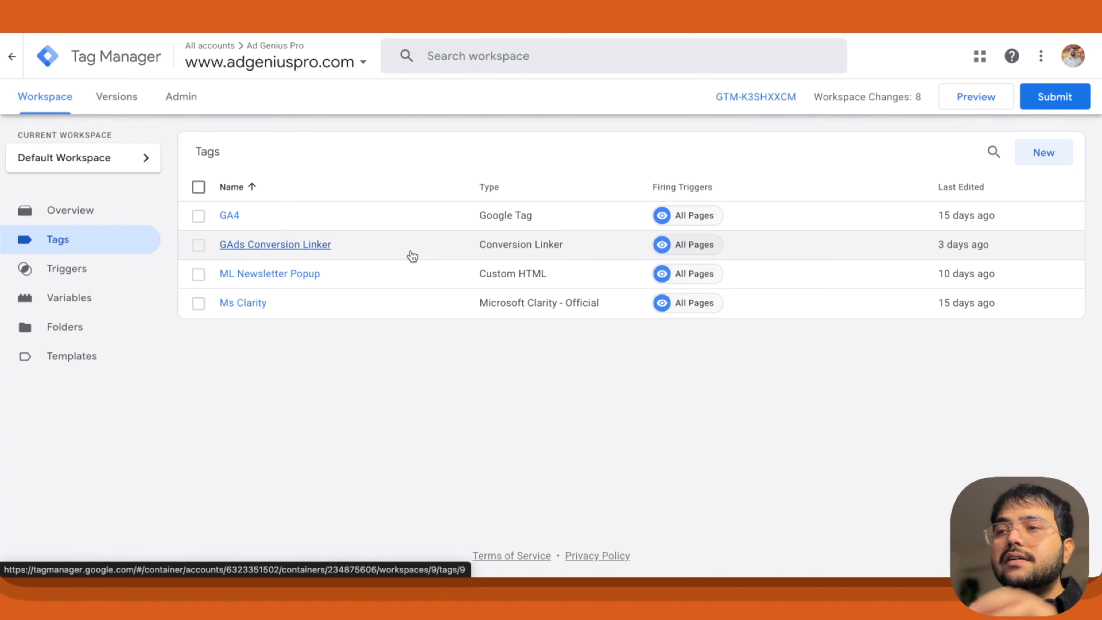
# Step: Start a new tag and name it Free SEM audit Form Submit
pyautogui.click(1043, 158)
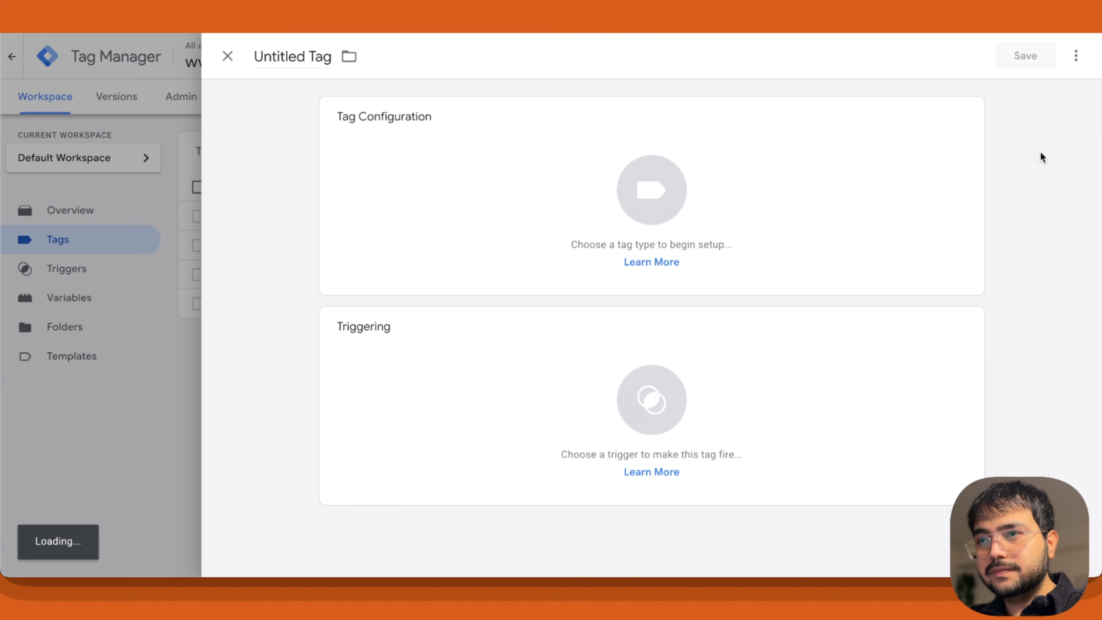
pyautogui.click(319, 56)
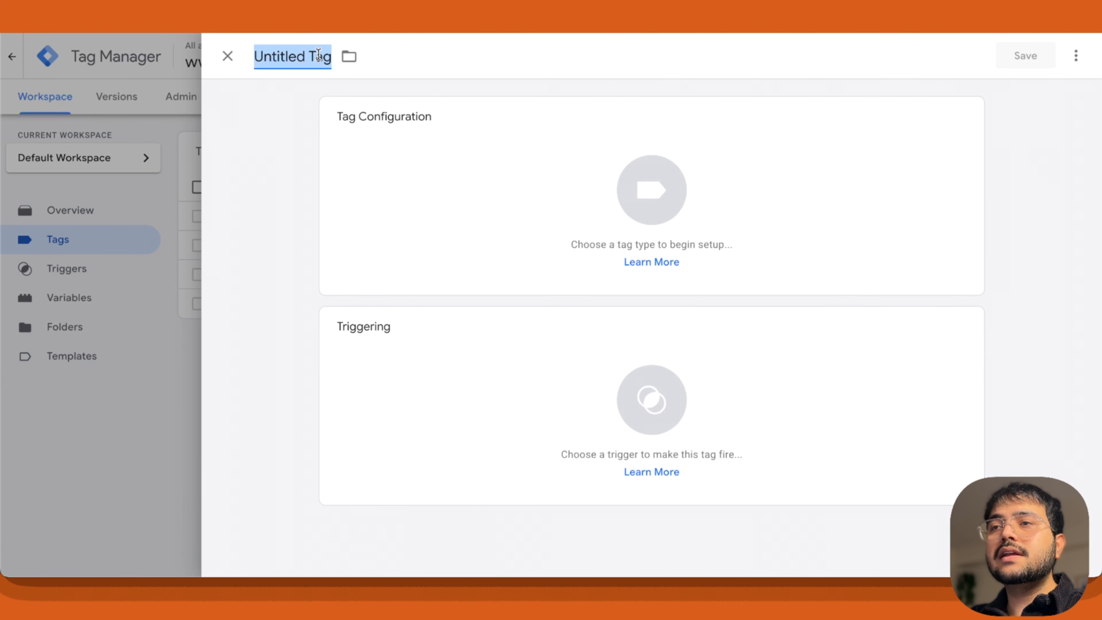
pyautogui.write('Free SEM')
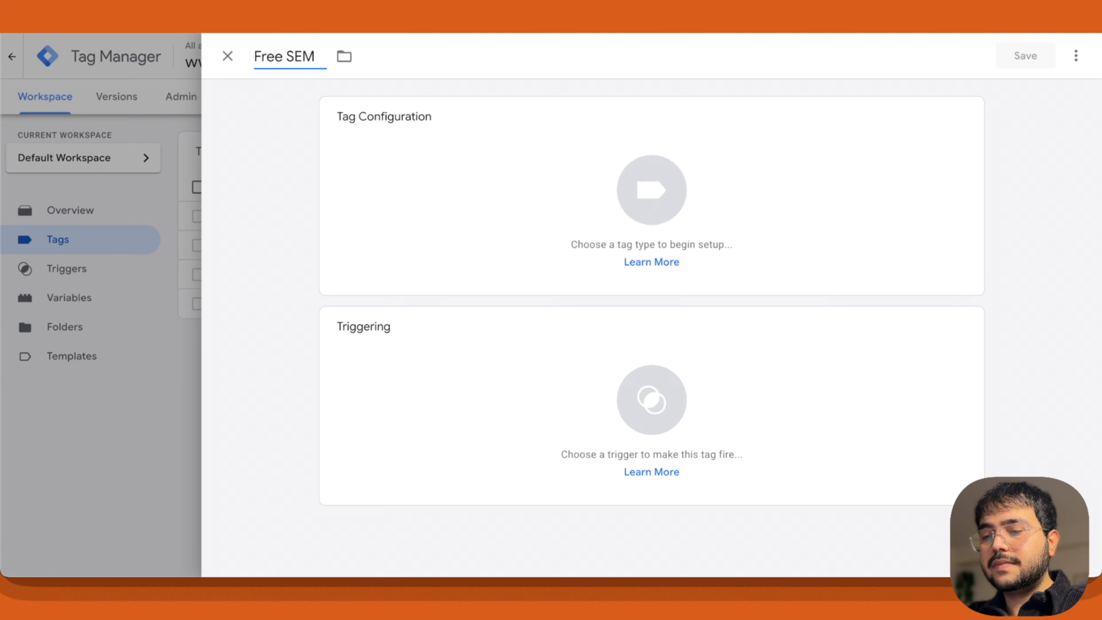
pyautogui.write(' audir')
pyautogui.press('BackSpace')
pyautogui.write('t')
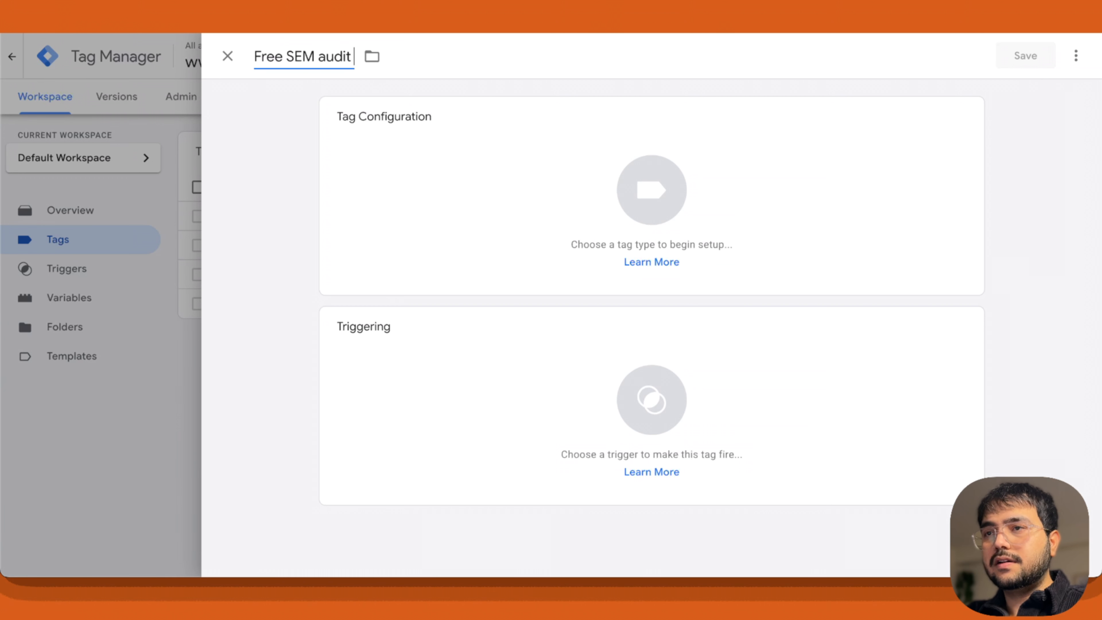
pyautogui.write(' Form Submit')
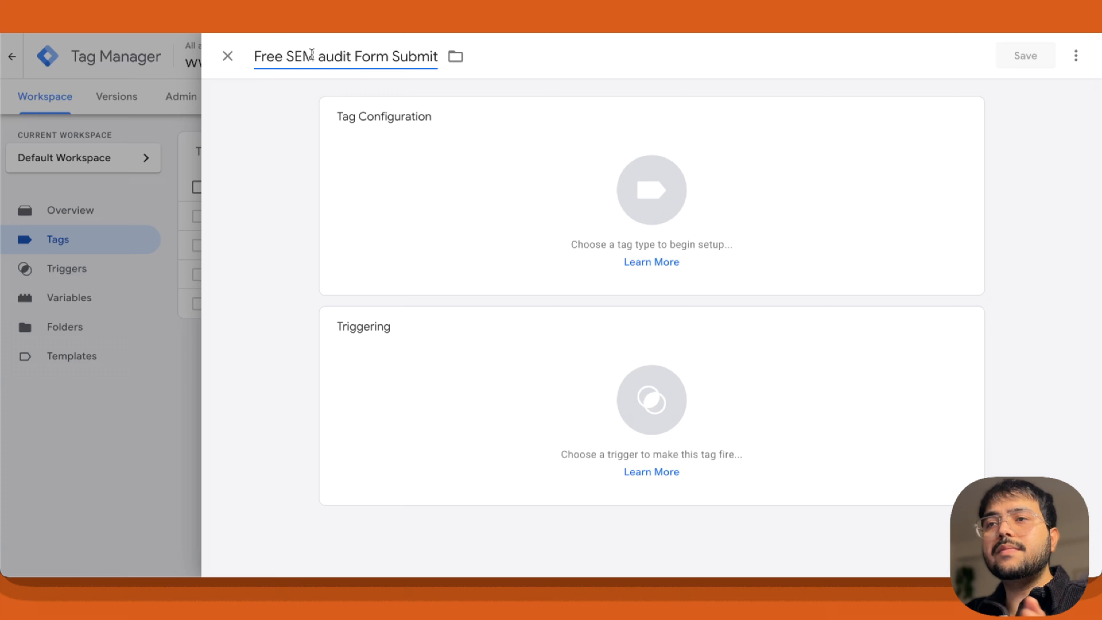
pyautogui.click(255, 98)
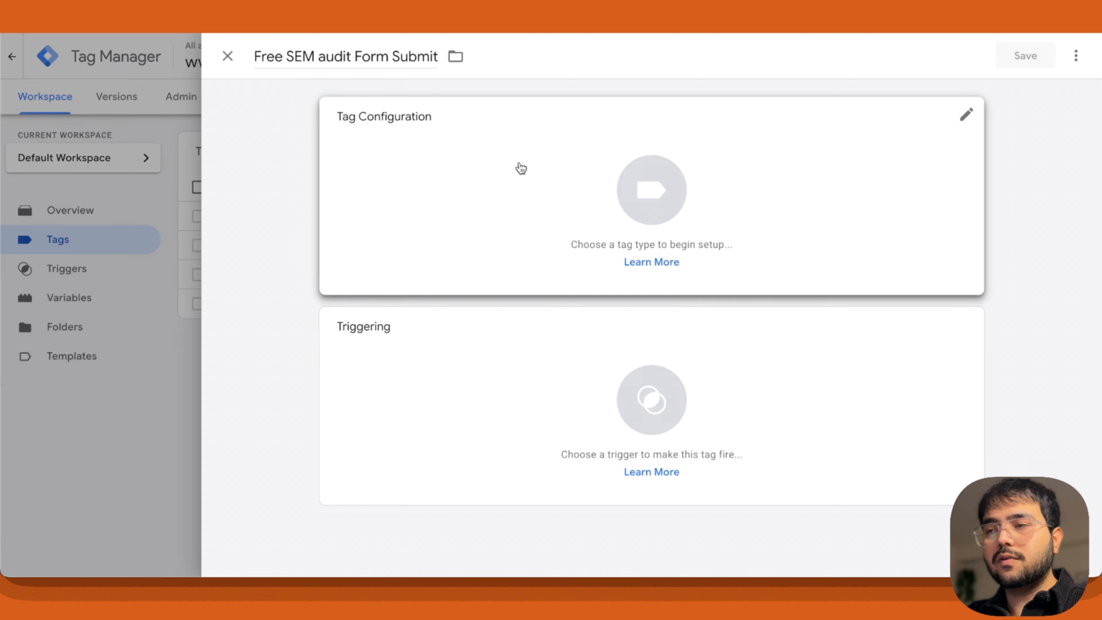
# Step: Set the tag type to Google Ads Conversion Tracking
pyautogui.click(577, 154)
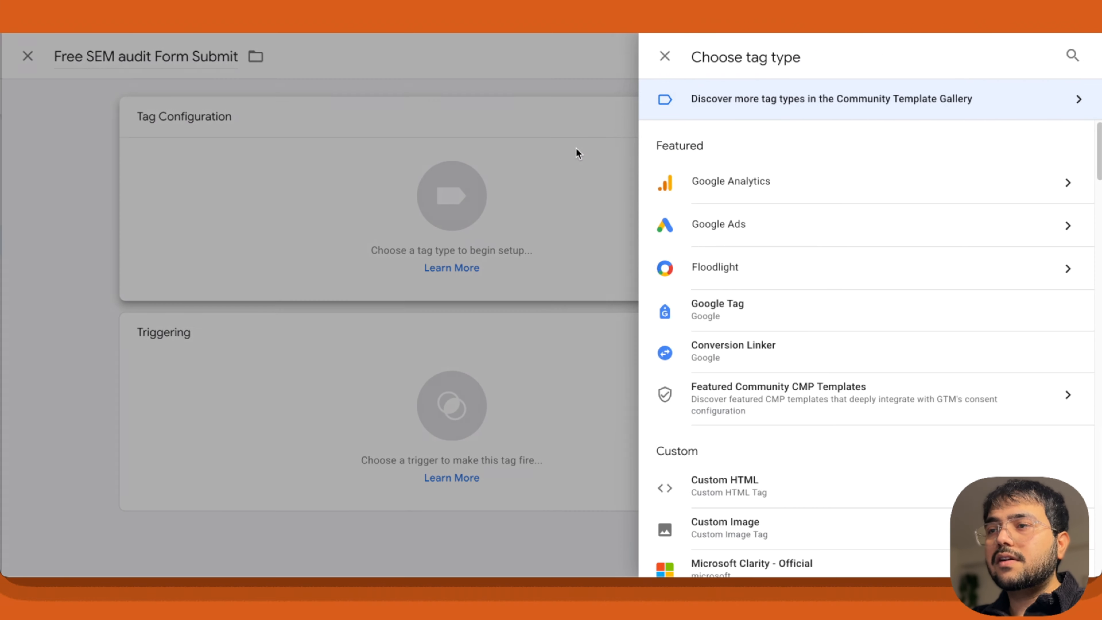
pyautogui.click(751, 226)
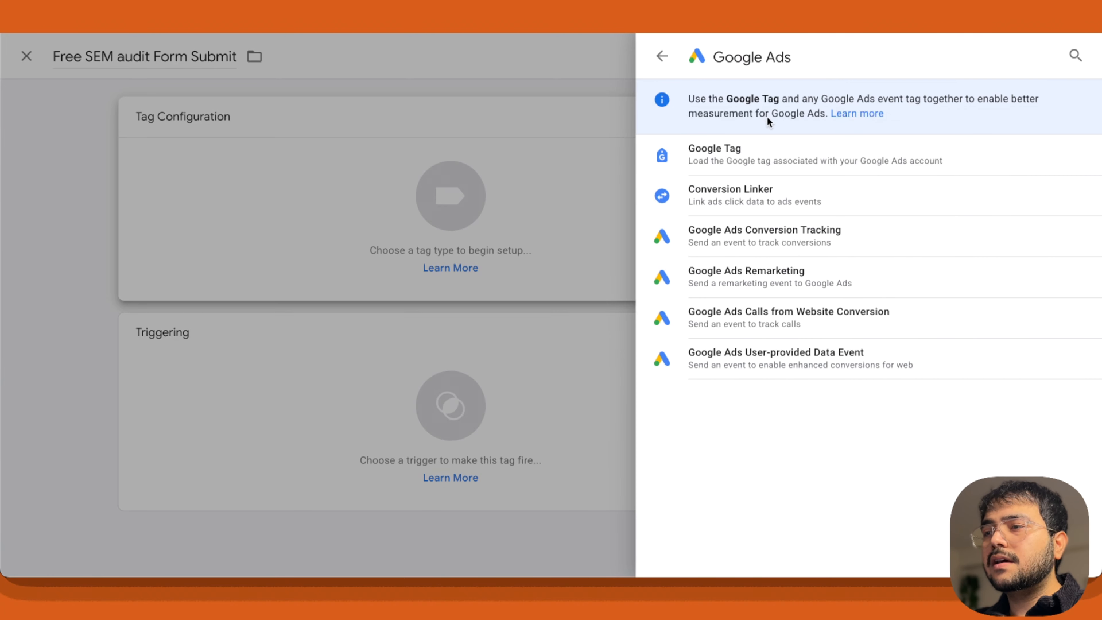
pyautogui.click(793, 240)
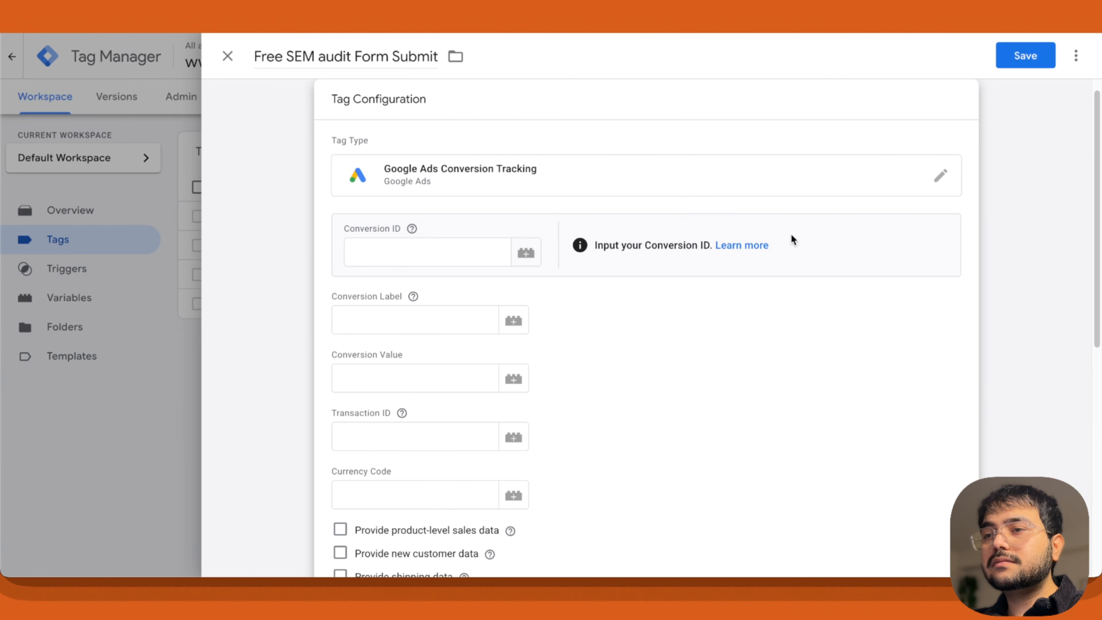
# Step: Copy the conversion ID from the Google Ads conversion setup page into the Tag Manager tag's Conversion ID
pyautogui.click(476, 247)
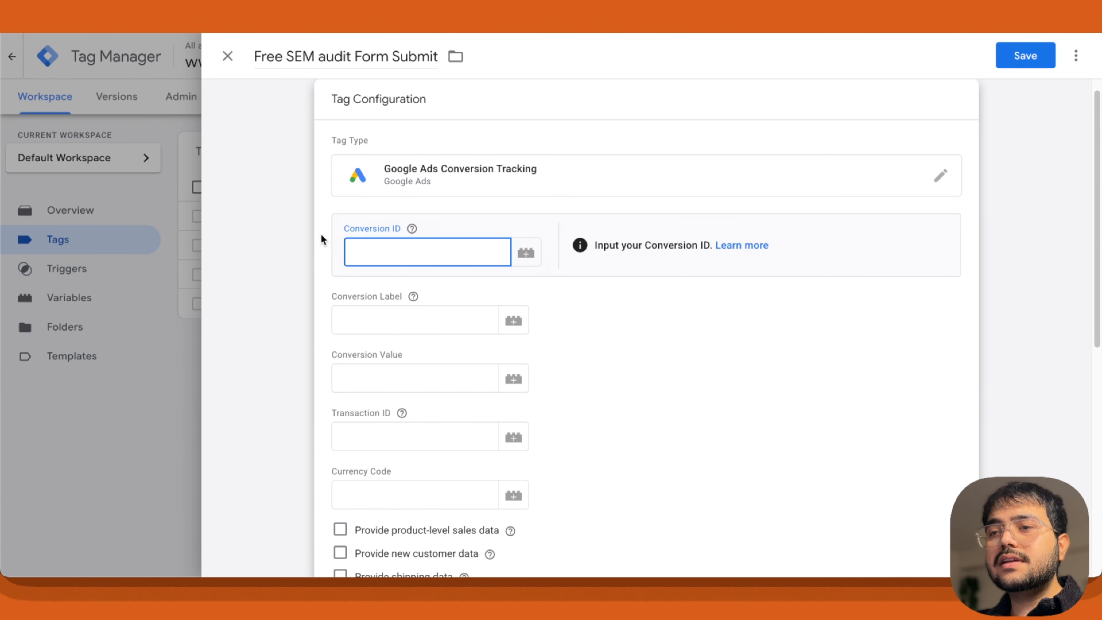
pyautogui.click(412, 229)
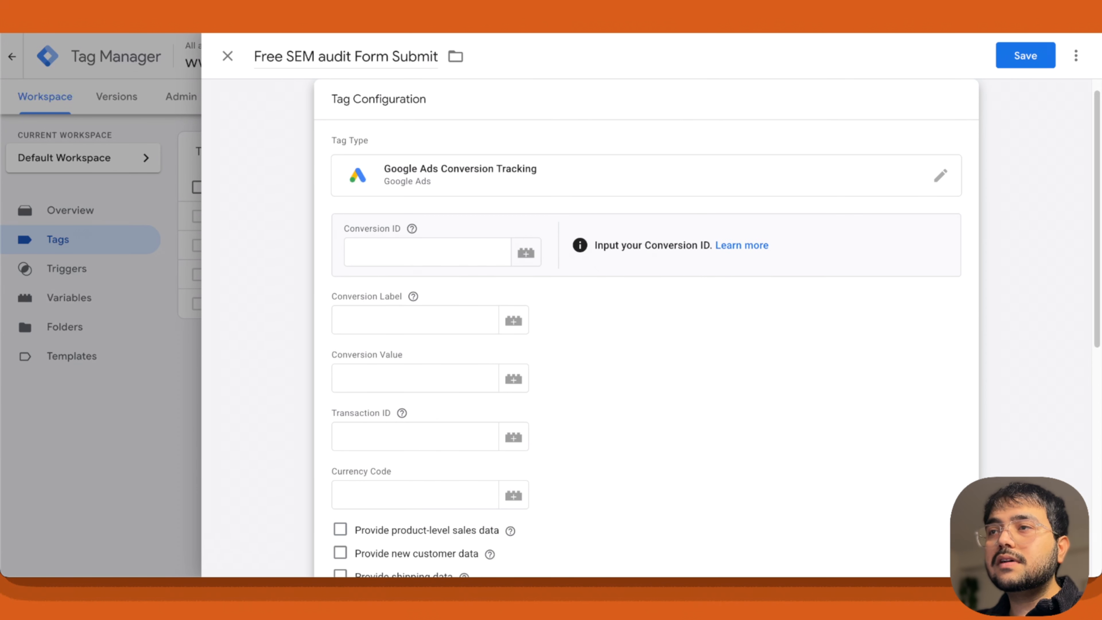
pyautogui.click(499, 18)
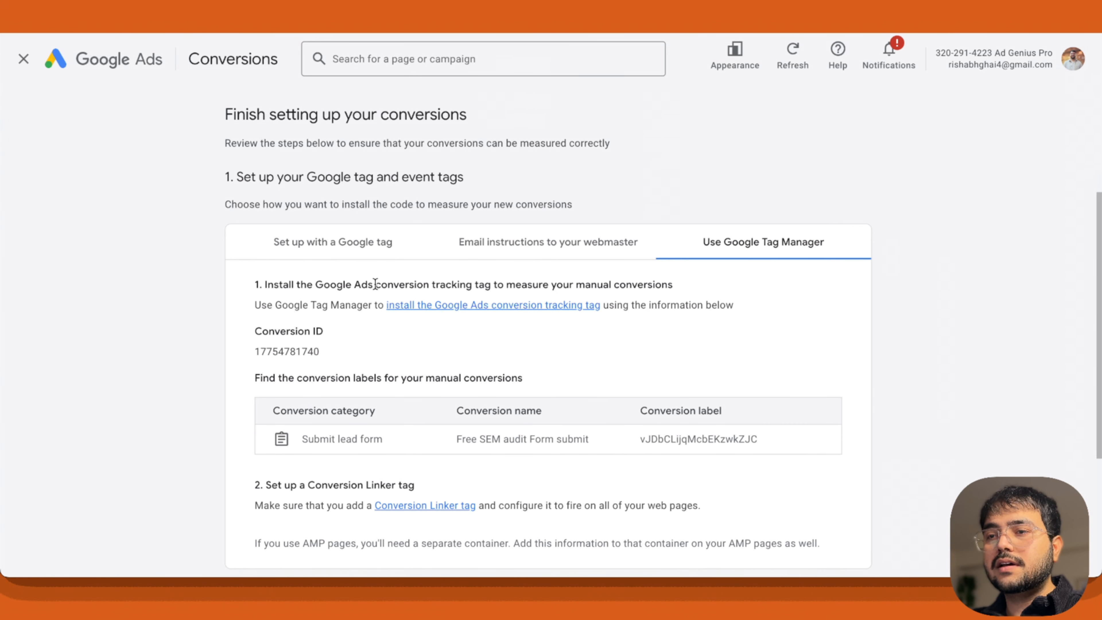
pyautogui.moveTo(255, 351); pyautogui.dragTo(345, 355)
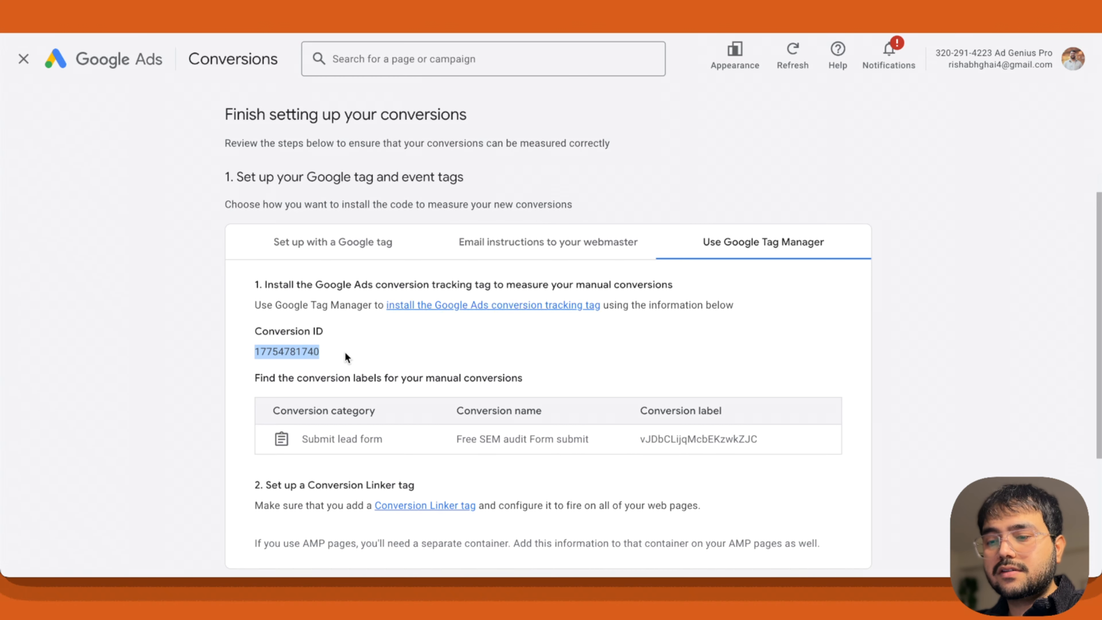
pyautogui.rightClick(308, 350)
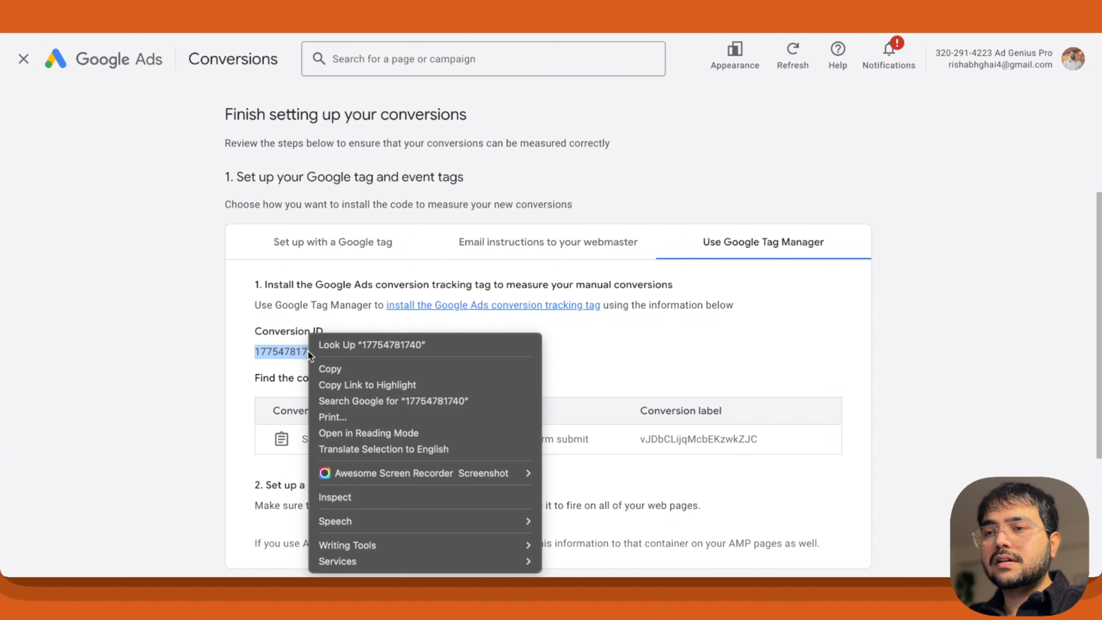
pyautogui.click(350, 368)
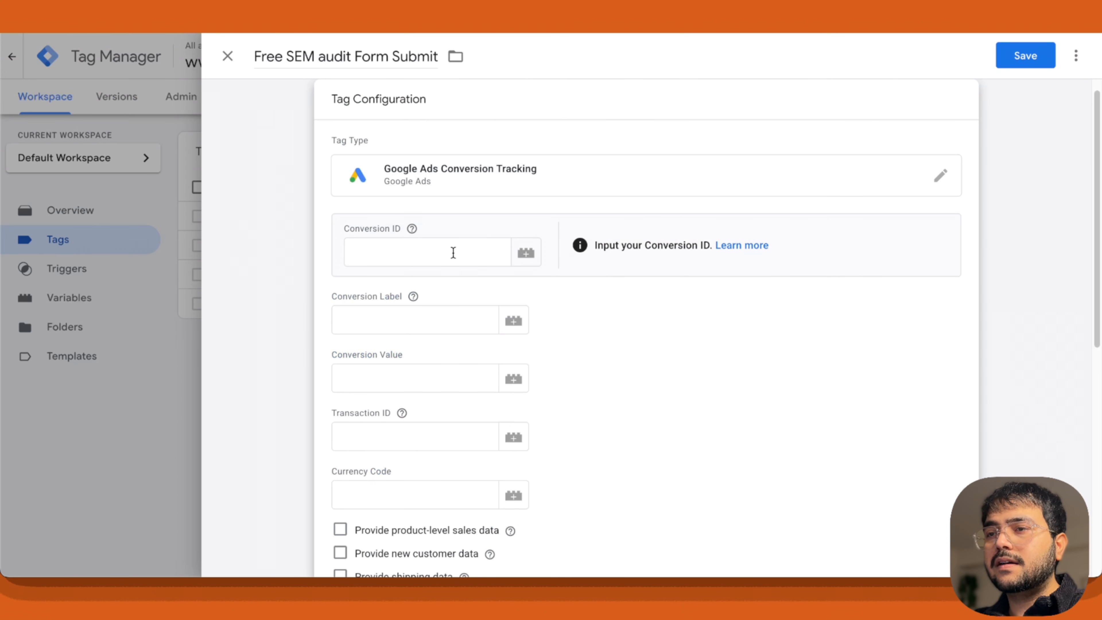
pyautogui.click(453, 253)
pyautogui.hotkey('ctrl', 'v')
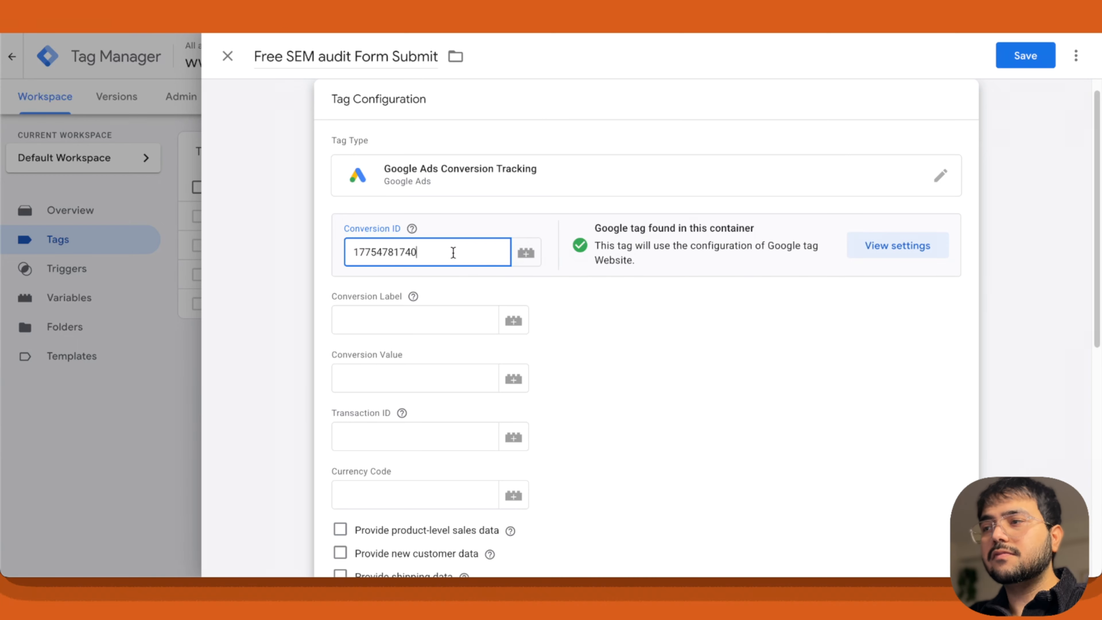
# Step: Copy the conversion label from the Google Ads conversion setup page into the Tag Manager tag's Conversion Label
pyautogui.click(547, 295)
pyautogui.hotkey('ctrl', 'Tab')
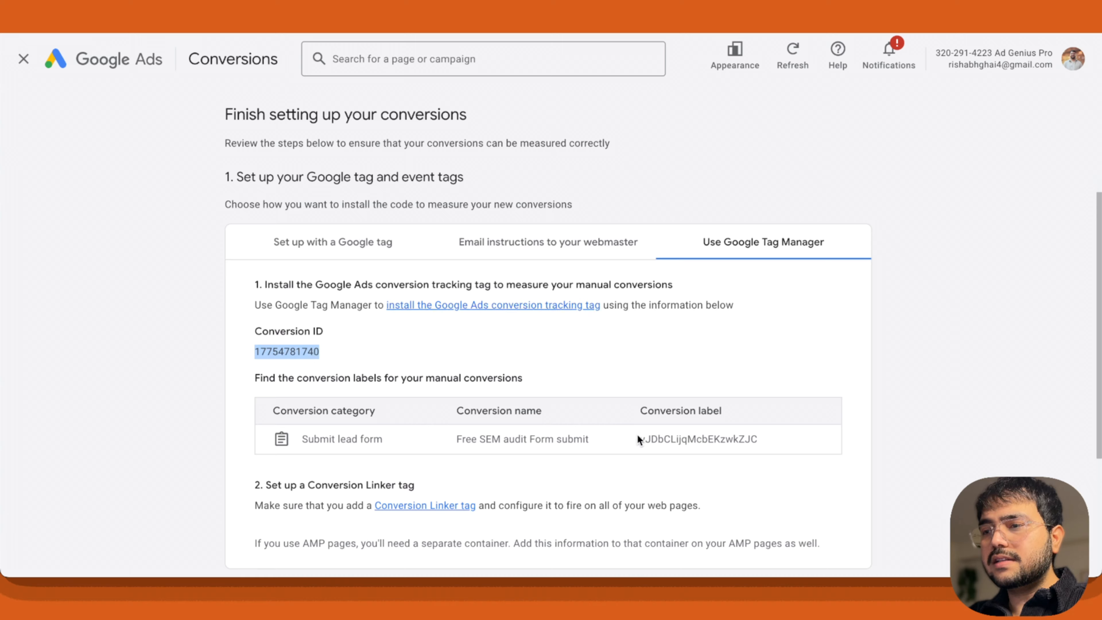
pyautogui.moveTo(639, 440); pyautogui.dragTo(760, 440)
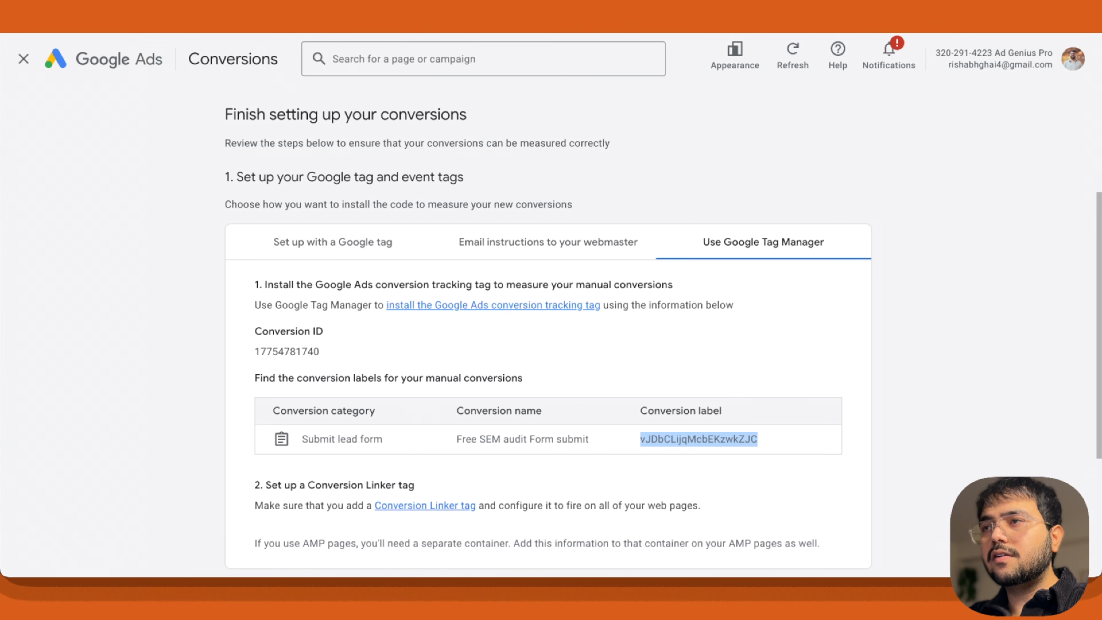
pyautogui.hotkey('ctrl', 'shift', 'Tab')
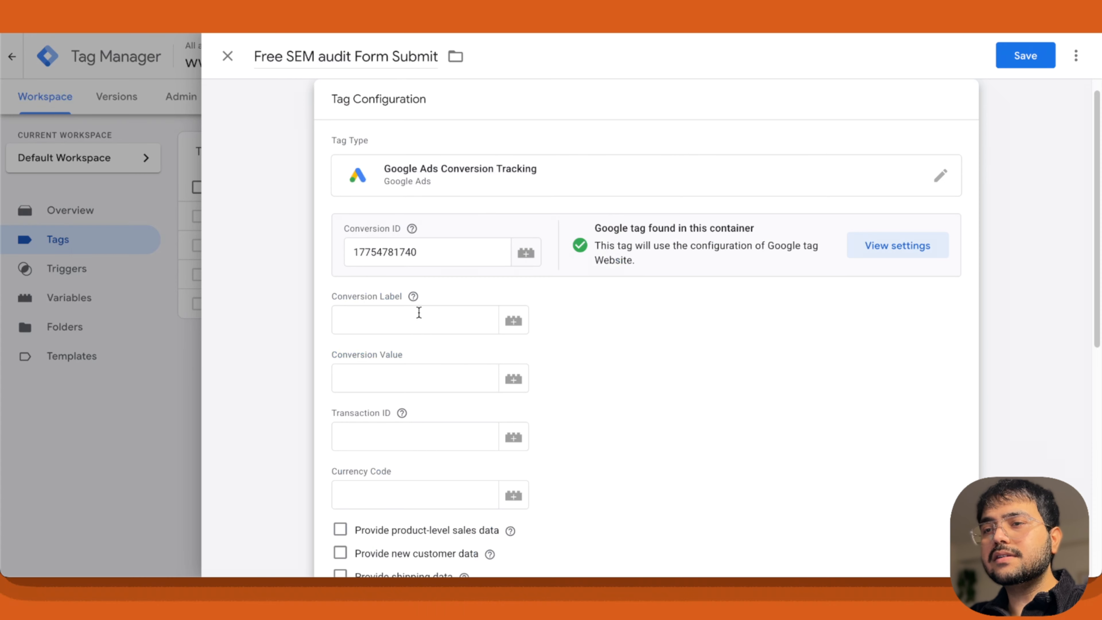
pyautogui.click(418, 313)
pyautogui.click(339, 299)
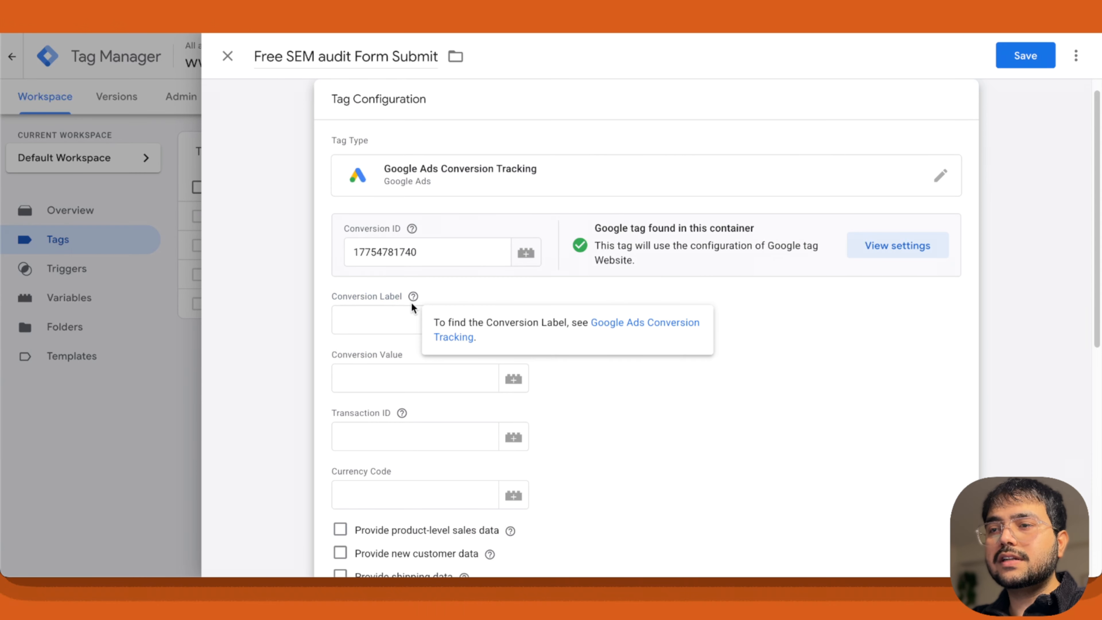
pyautogui.click(400, 317)
pyautogui.hotkey('ctrl', 'v')
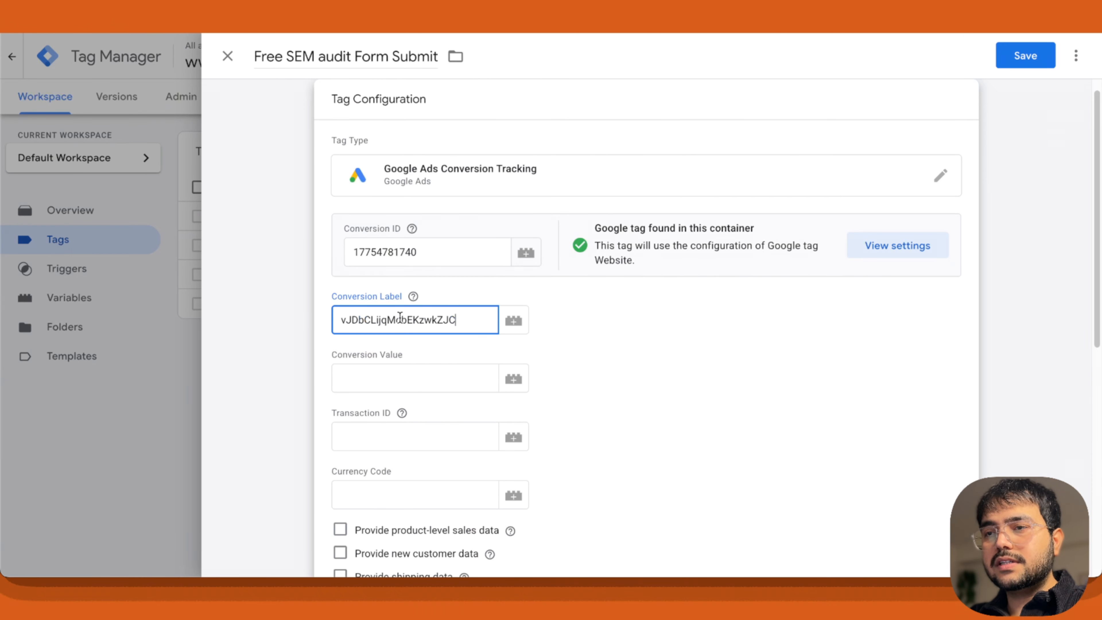
pyautogui.click(626, 332)
# Step: Start a new trigger for the tag and name it Thank You page
pyautogui.scroll(-8, 614, 338)
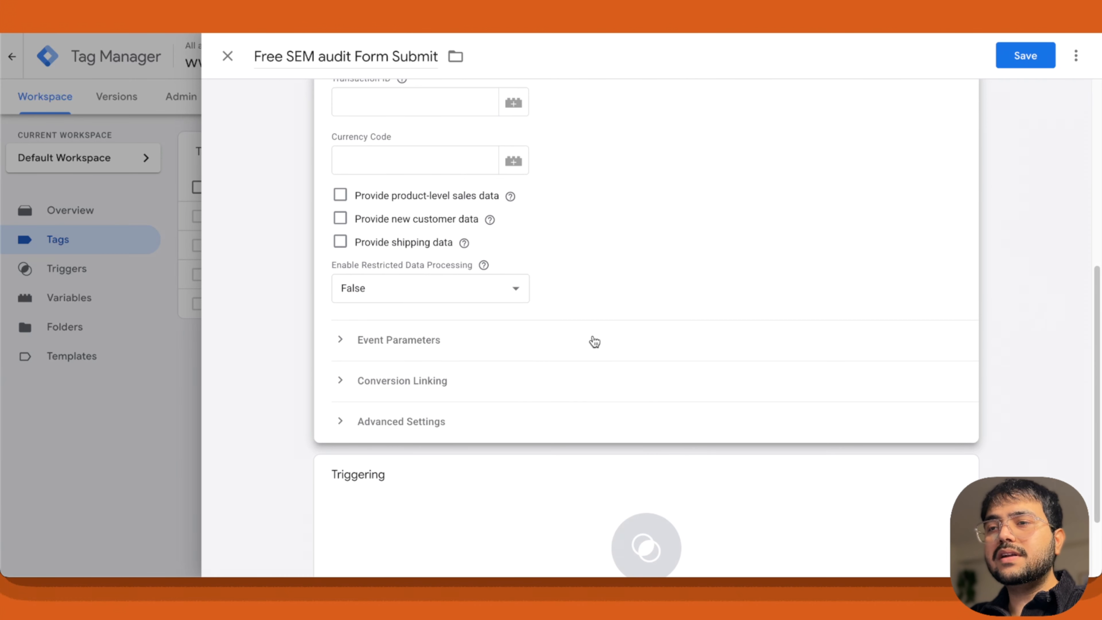
pyautogui.scroll(10, 592, 342)
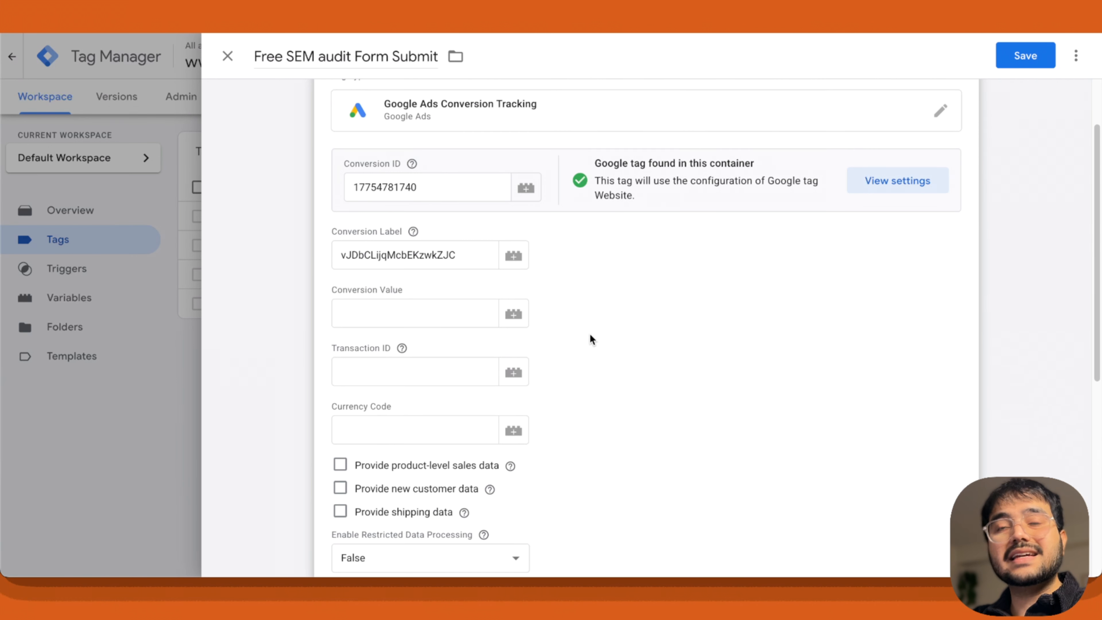
pyautogui.scroll(-8, 572, 312)
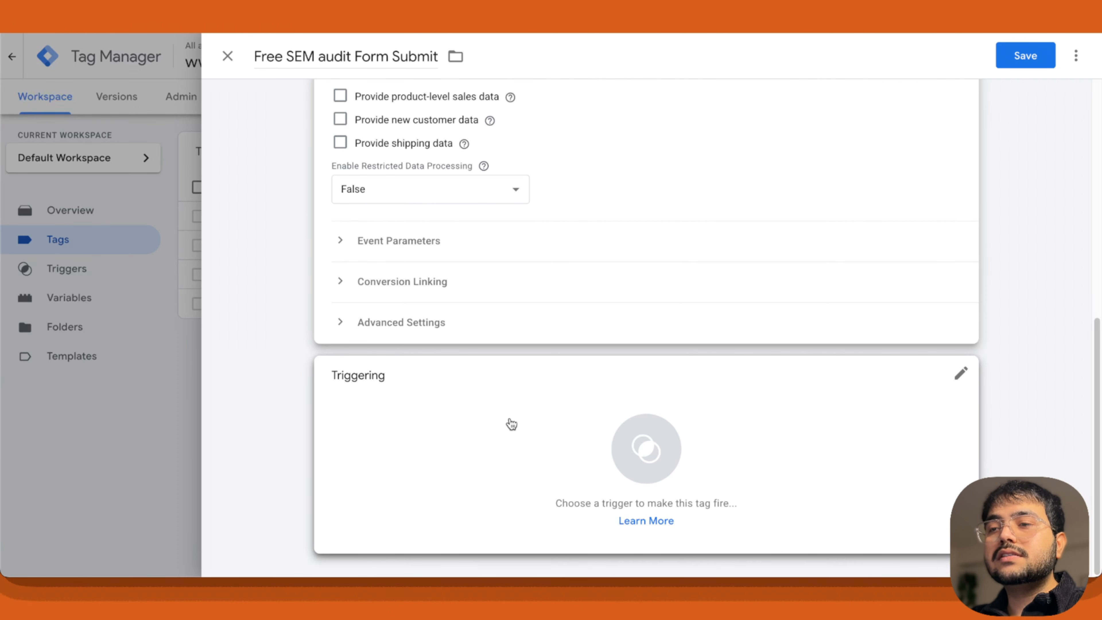
pyautogui.click(696, 407)
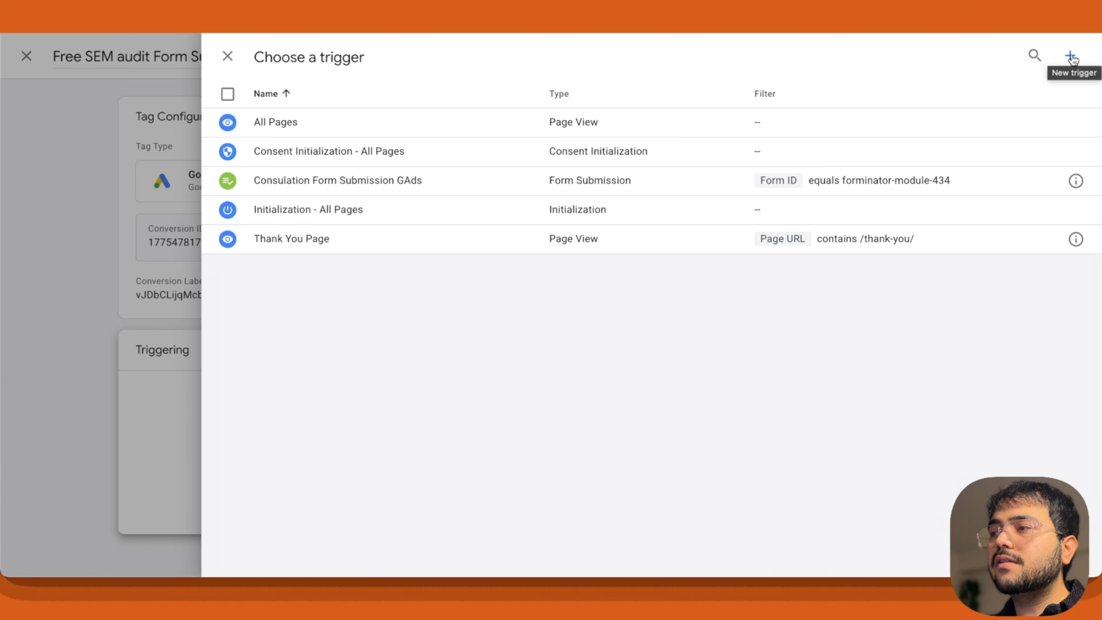
pyautogui.click(1071, 56)
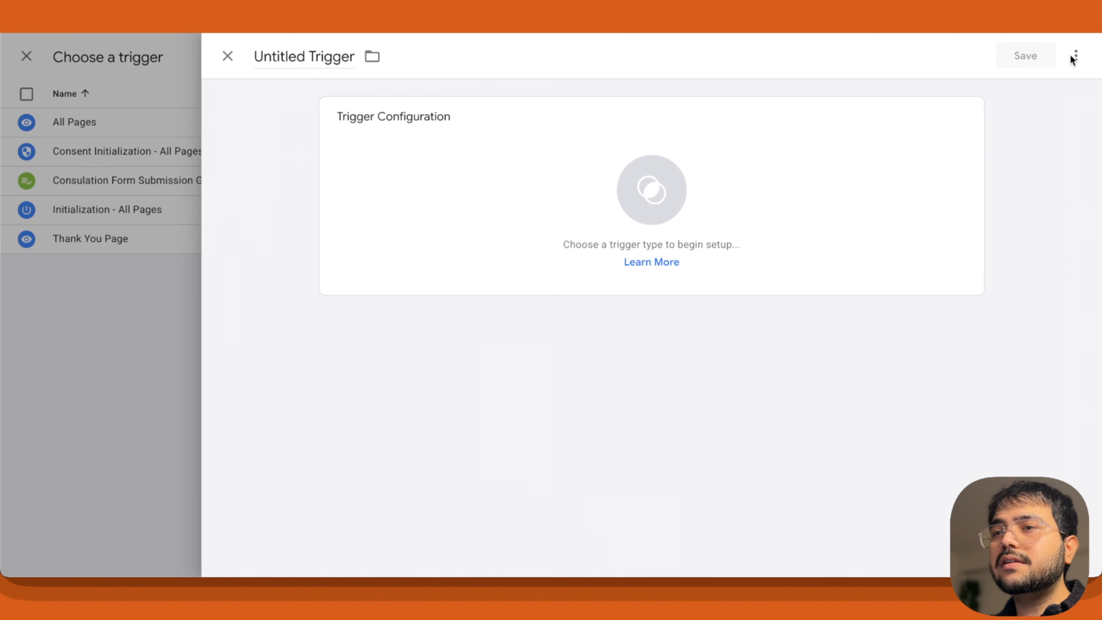
pyautogui.click(332, 55)
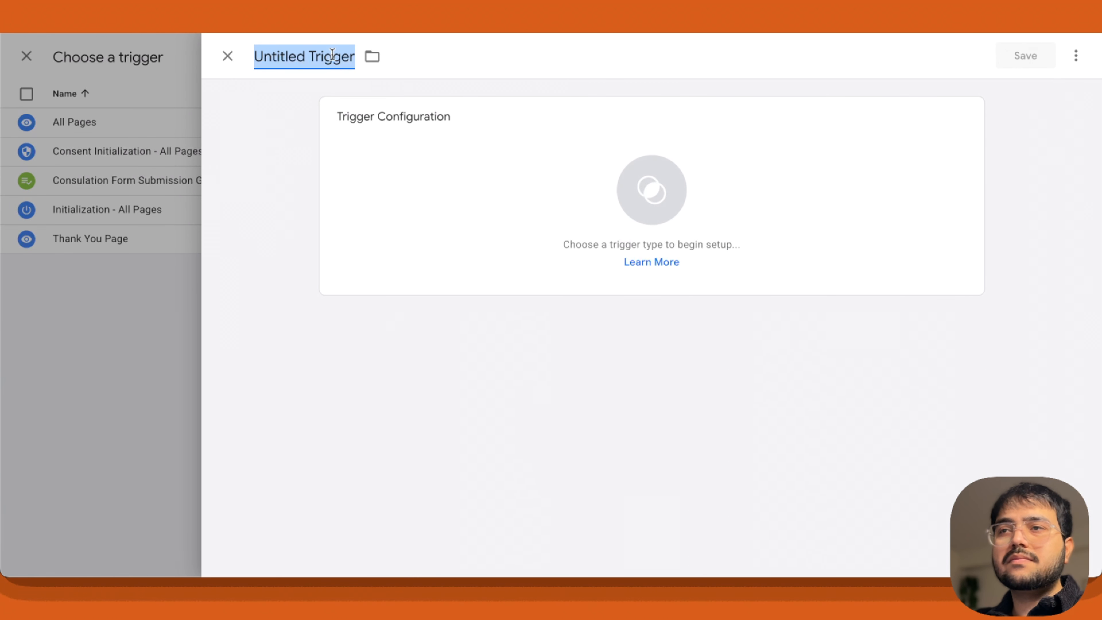
pyautogui.write('Thank')
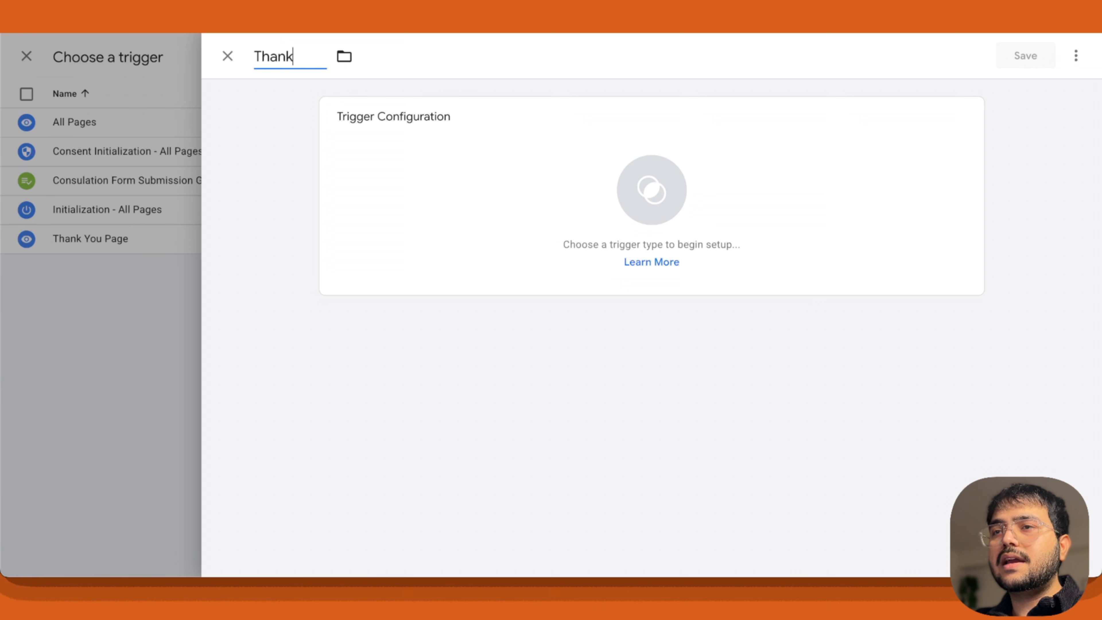
pyautogui.write(' You page')
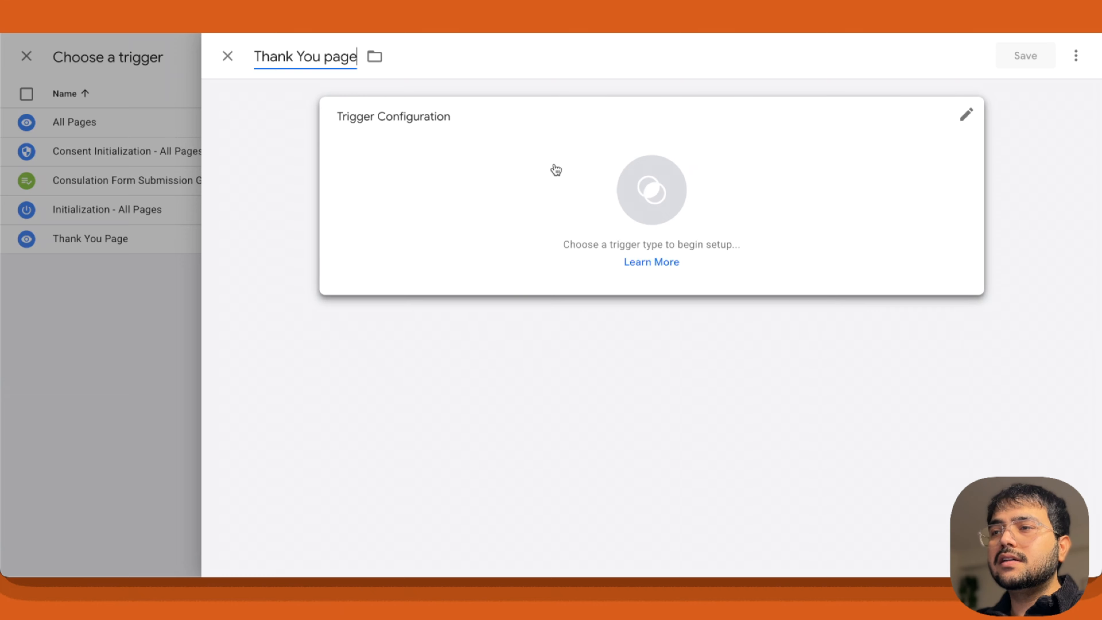
# Step: Set the trigger type to Page View after reviewing the available trigger types
pyautogui.click(698, 173)
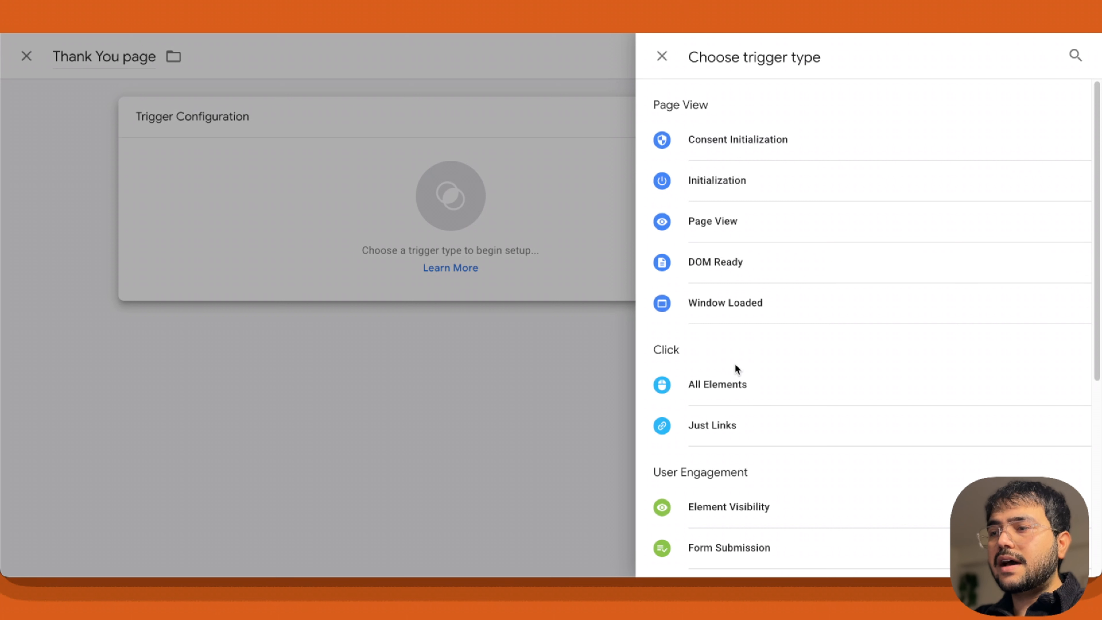
pyautogui.scroll(-5, 758, 369)
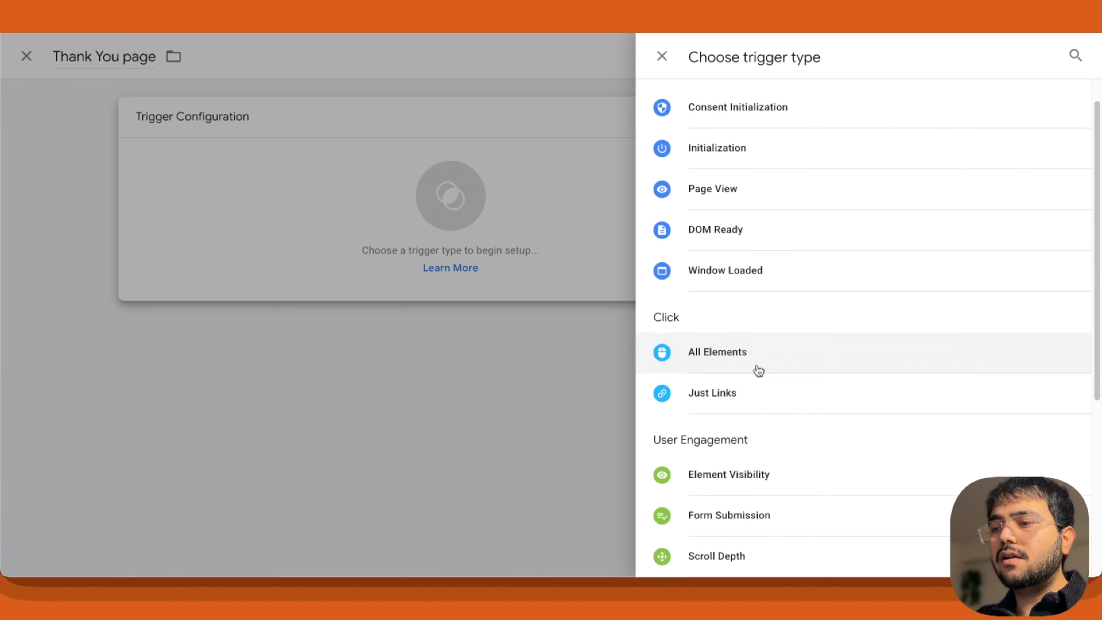
pyautogui.scroll(-3, 757, 390)
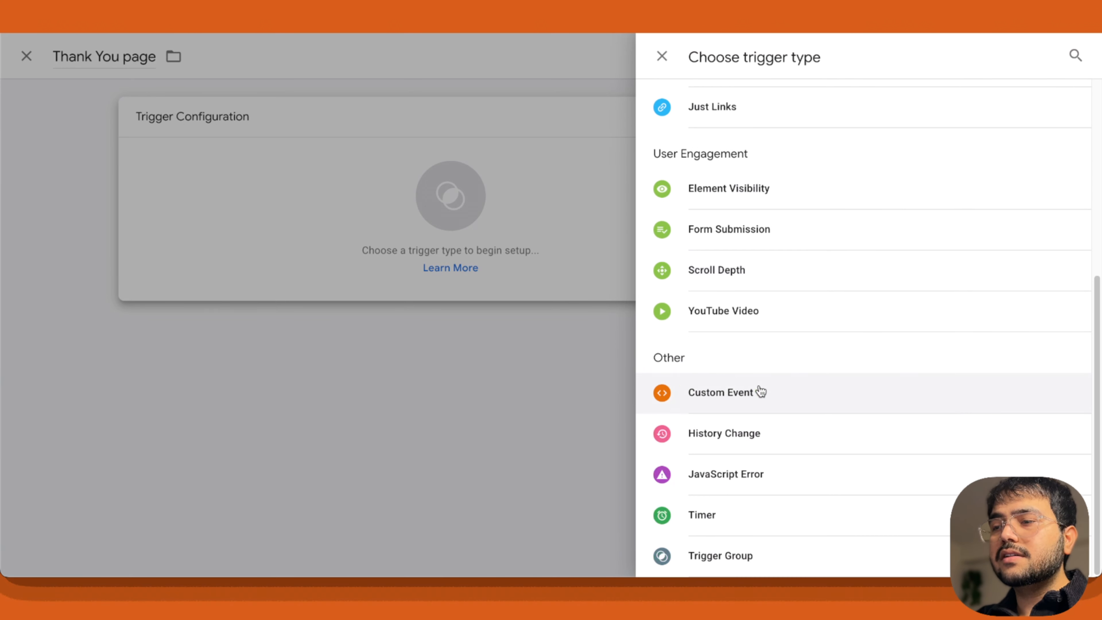
pyautogui.scroll(8, 760, 390)
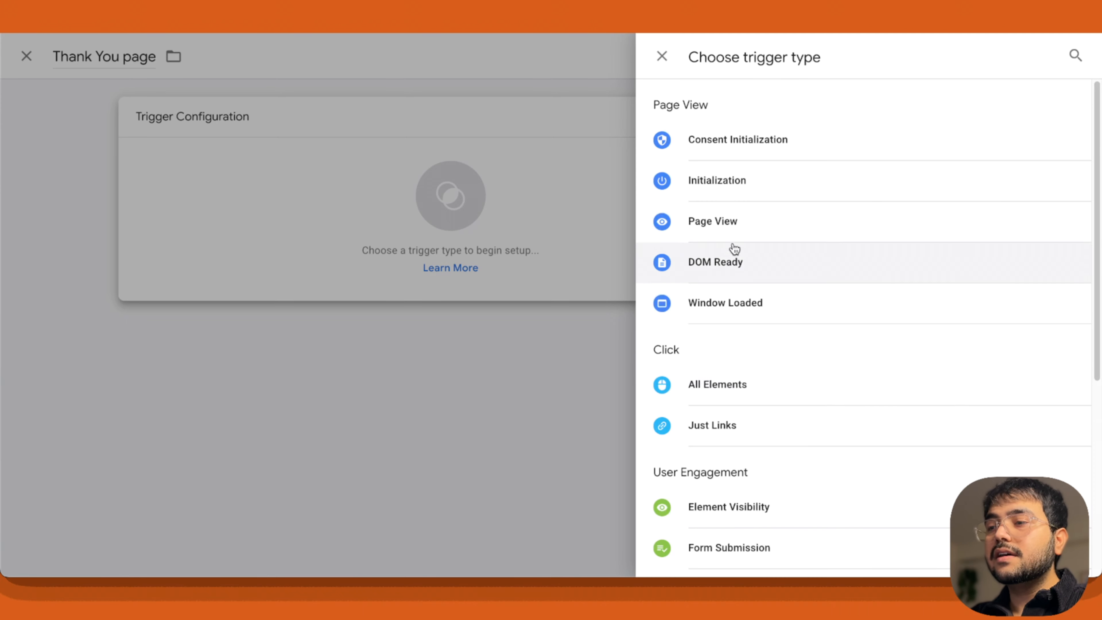
pyautogui.scroll(-5, 748, 349)
pyautogui.scroll(-2, 754, 391)
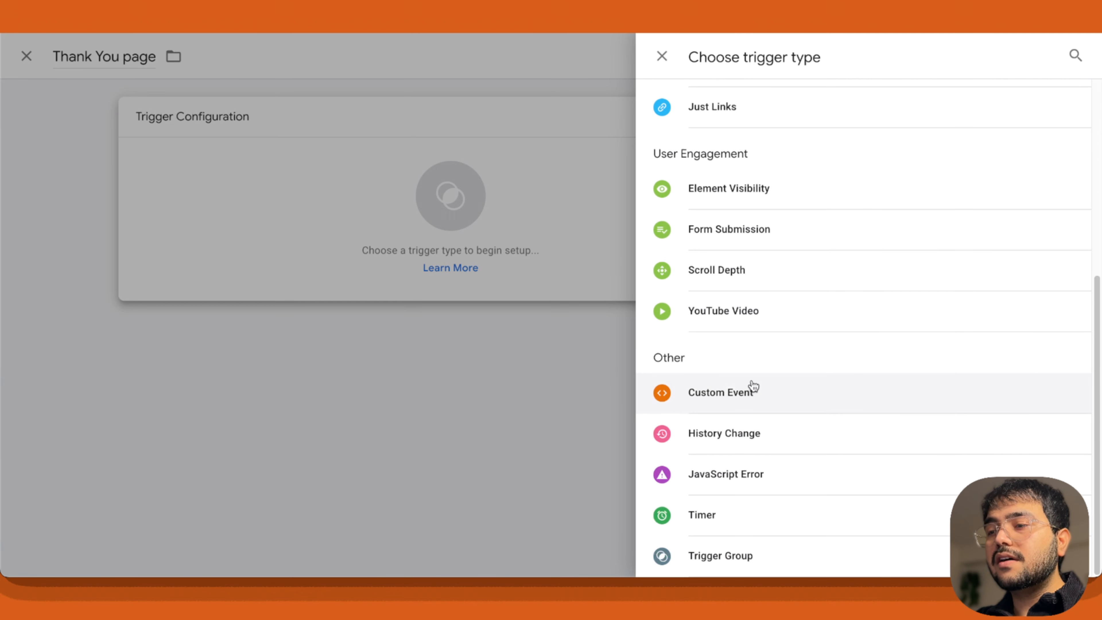
pyautogui.scroll(5, 742, 334)
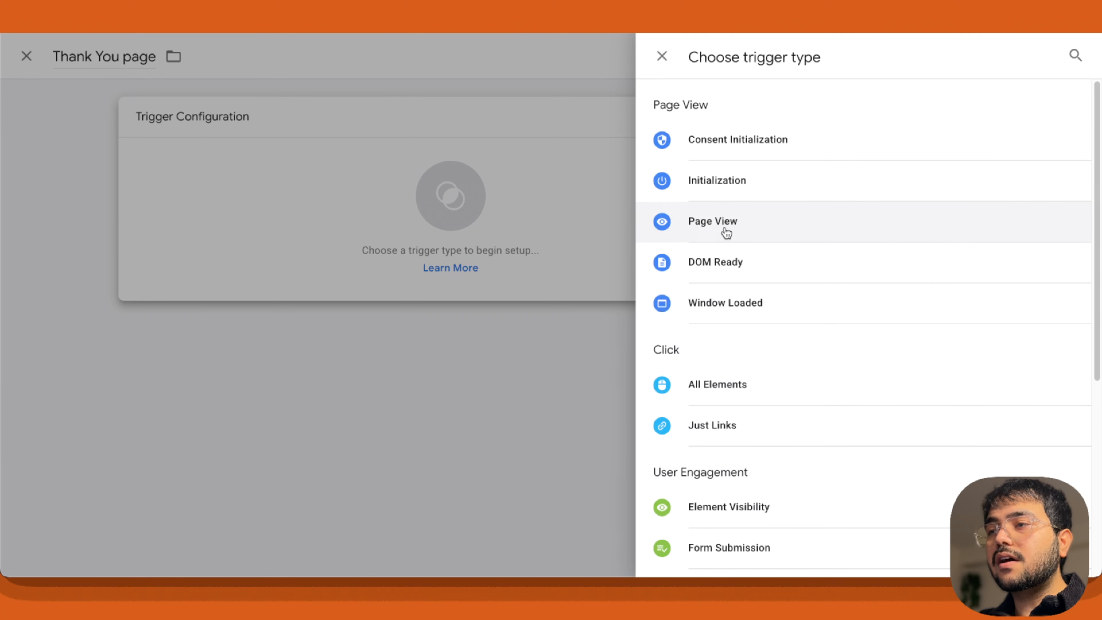
pyautogui.click(745, 222)
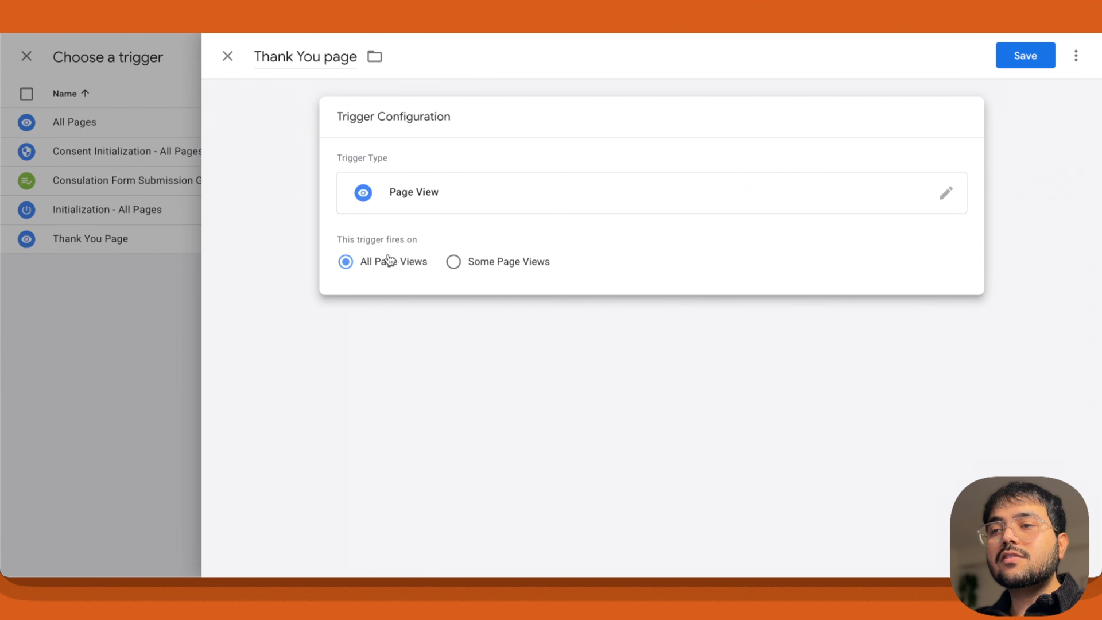
# Step: Restrict the trigger to Some Page Views with a condition using the Page URL variable and the contains operator
pyautogui.click(455, 263)
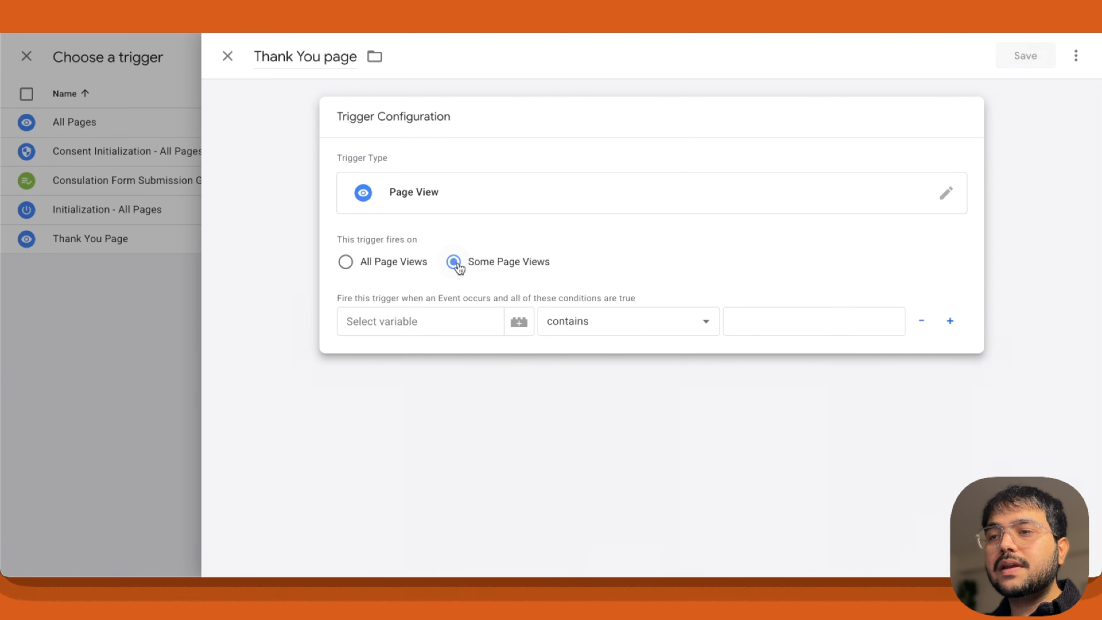
pyautogui.click(439, 325)
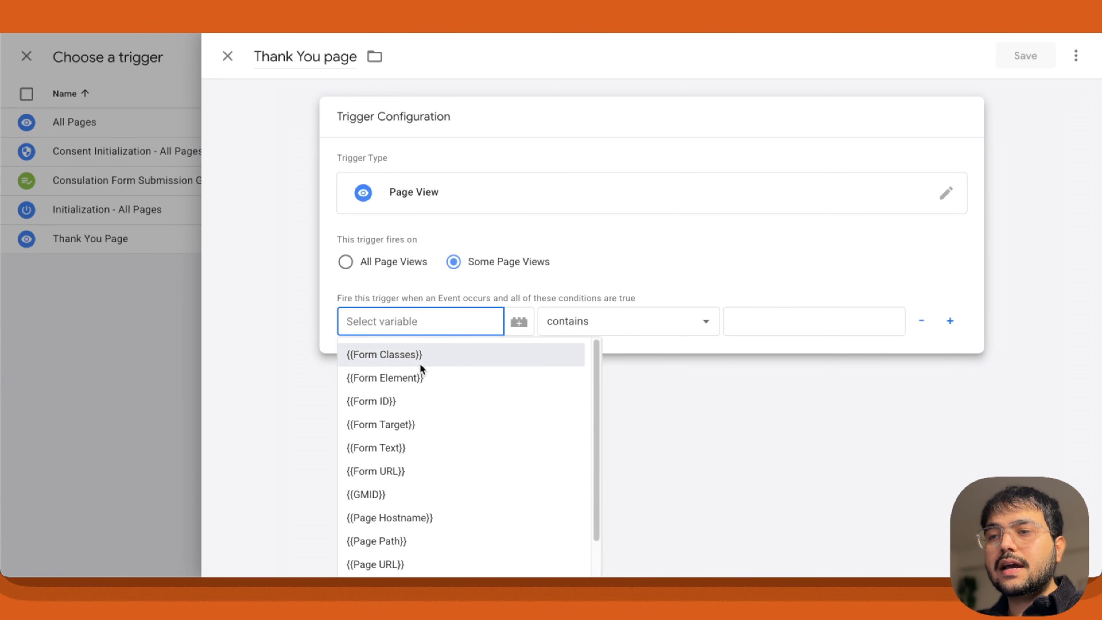
pyautogui.click(410, 464)
pyautogui.click(435, 325)
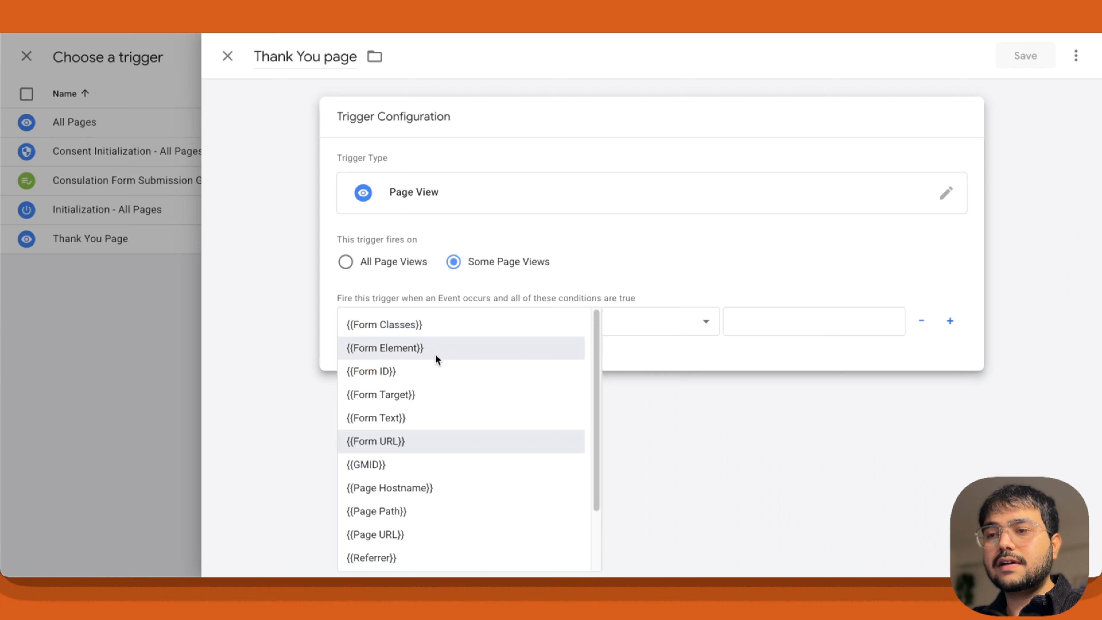
pyautogui.click(406, 534)
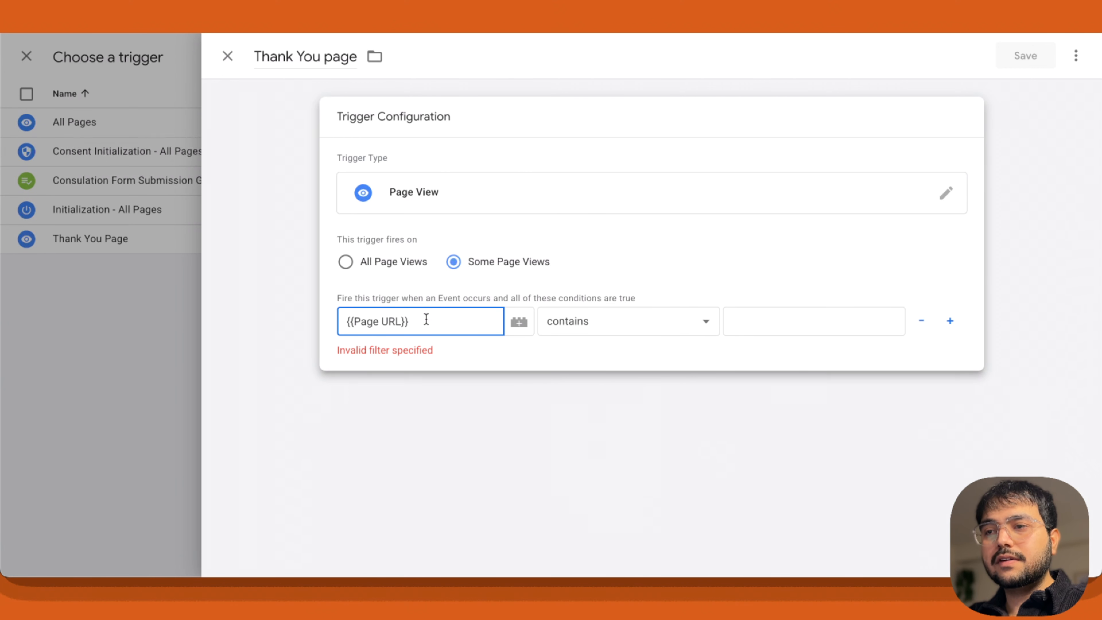
pyautogui.click(624, 320)
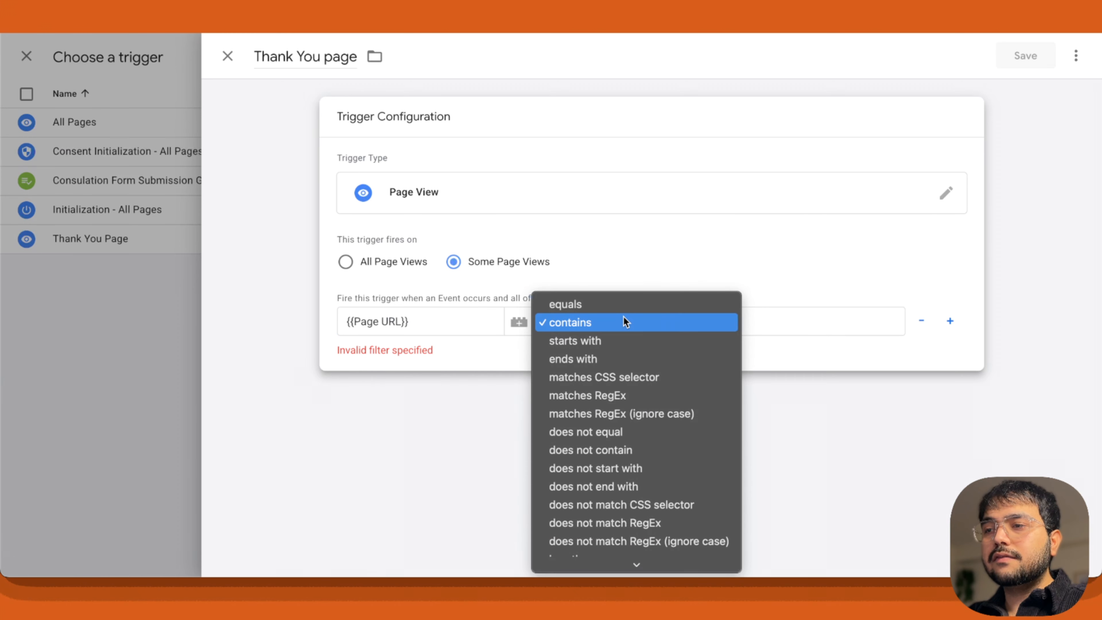
pyautogui.click(604, 314)
# Step: Copy the website's thank-you page address into the condition value and trim it to /thank-you/
pyautogui.click(762, 325)
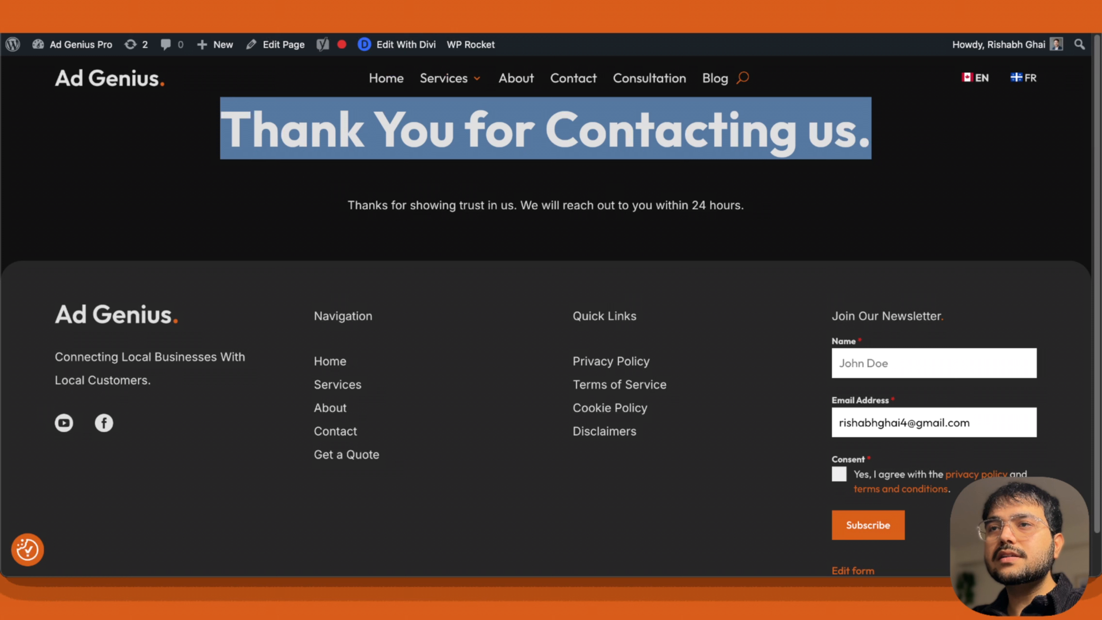
pyautogui.press('super+l')
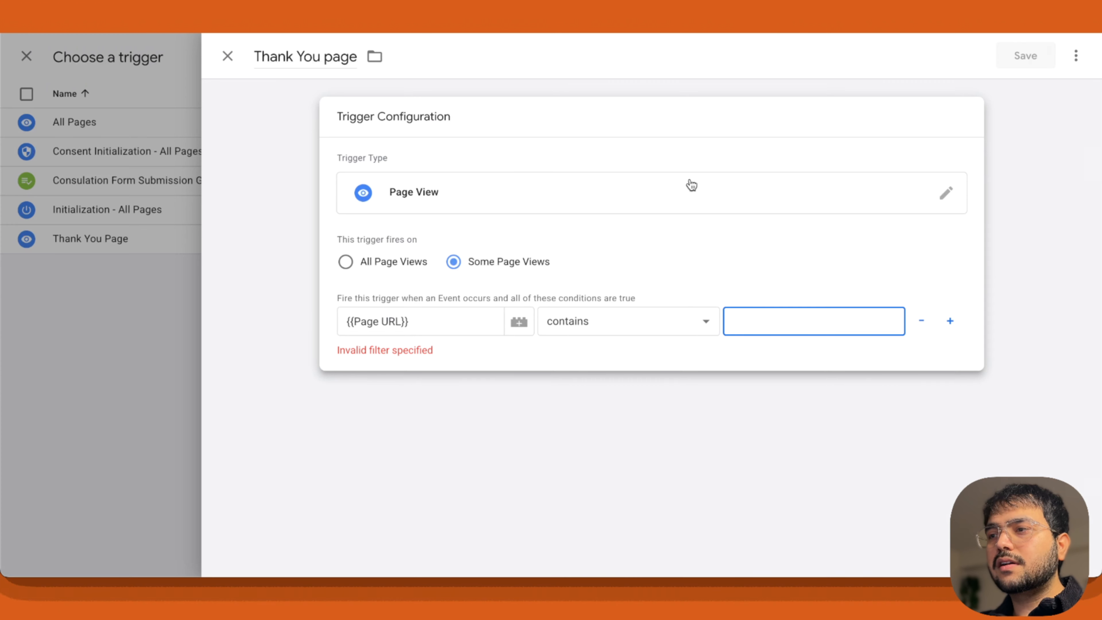
pyautogui.write('https://adgeniuspro.com/thank-you/')
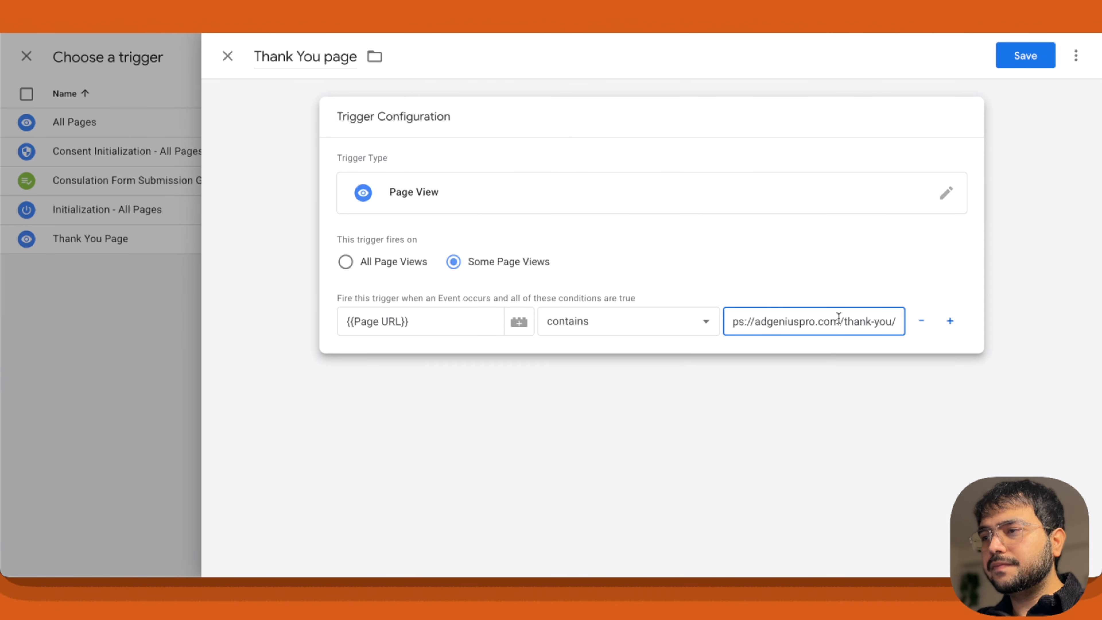
pyautogui.moveTo(840, 321); pyautogui.dragTo(708, 322)
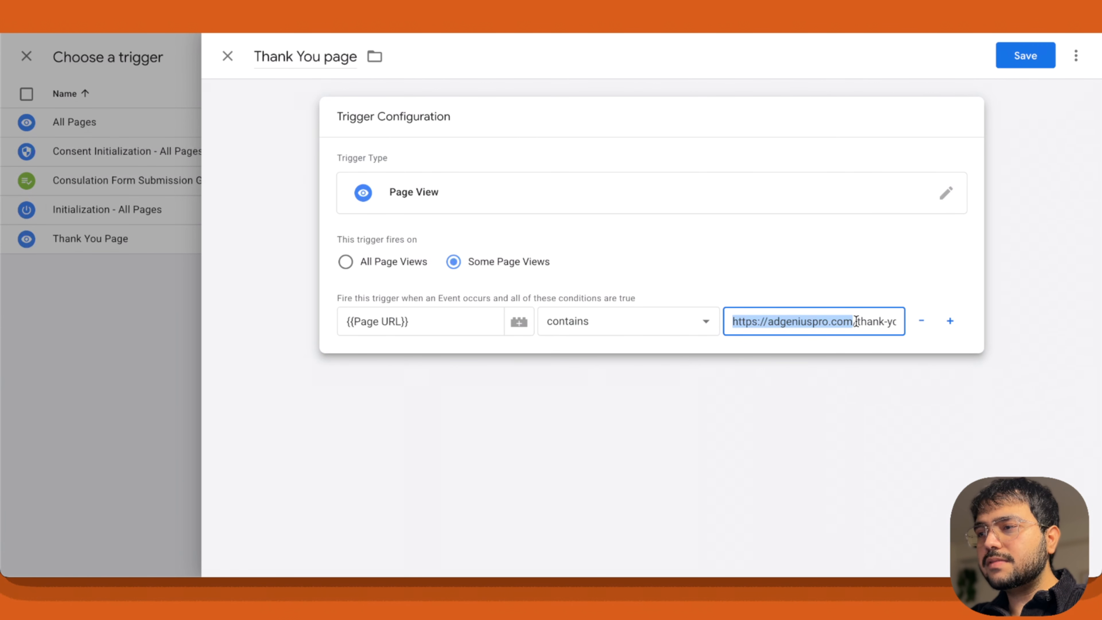
pyautogui.press('BackSpace')
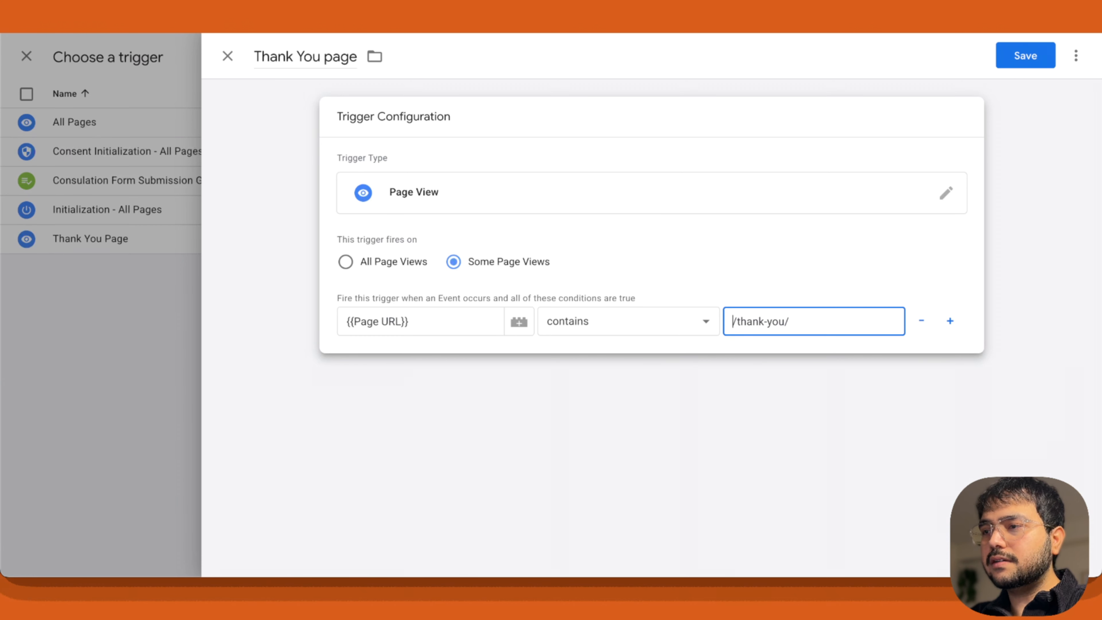
pyautogui.click(755, 419)
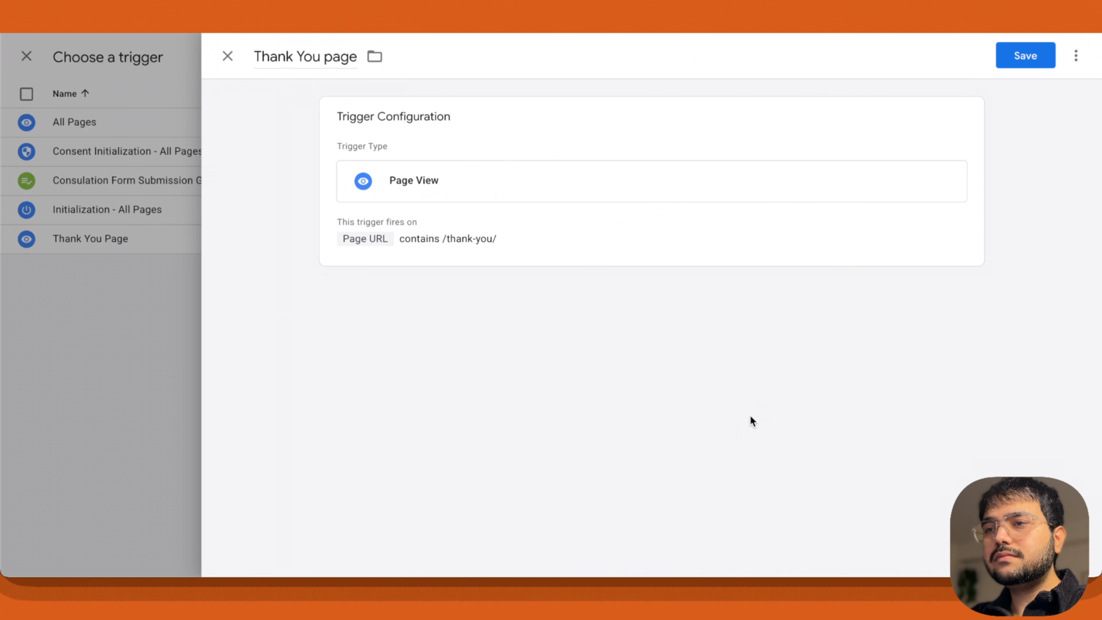
# Step: Recheck the new trigger's Page URL contains /thank-you/ condition and discard the unsaved trigger
pyautogui.click(575, 224)
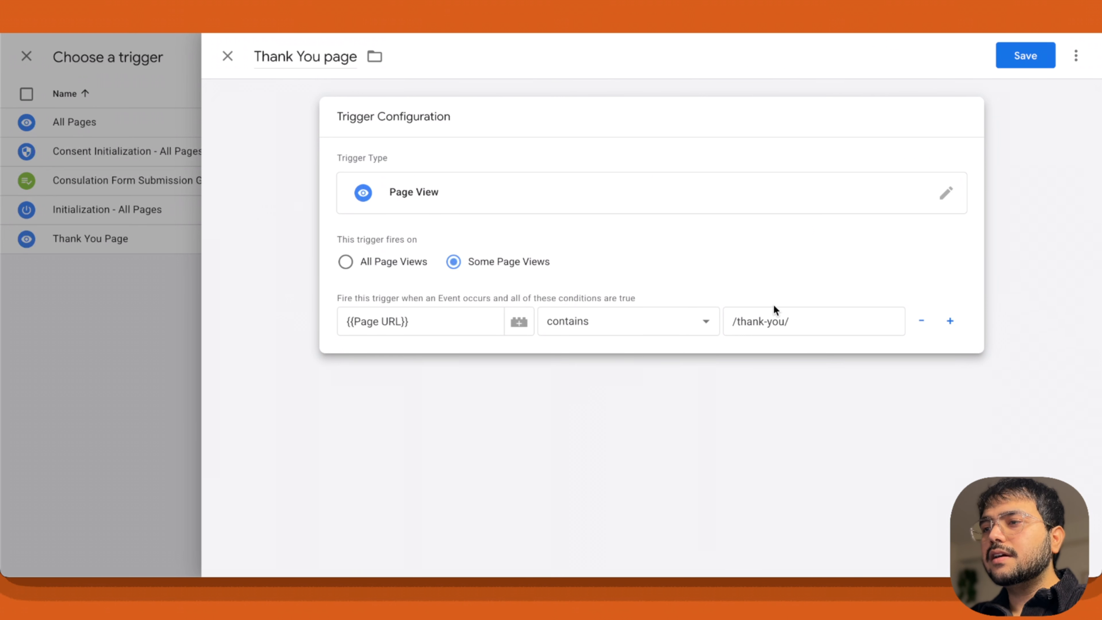
pyautogui.click(804, 322)
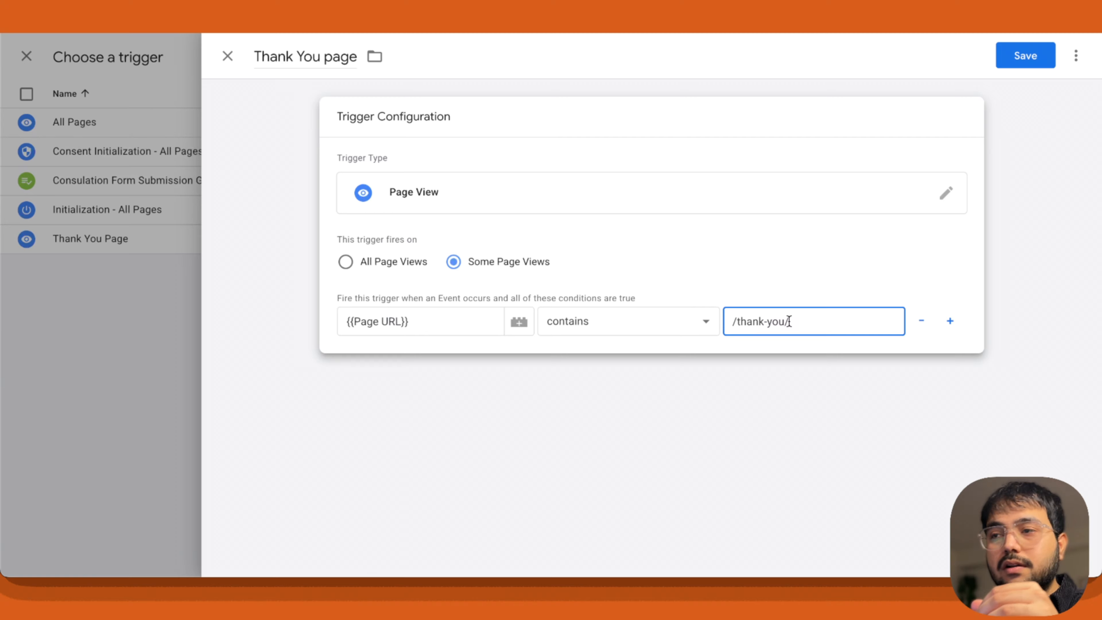
pyautogui.click(656, 437)
pyautogui.click(500, 247)
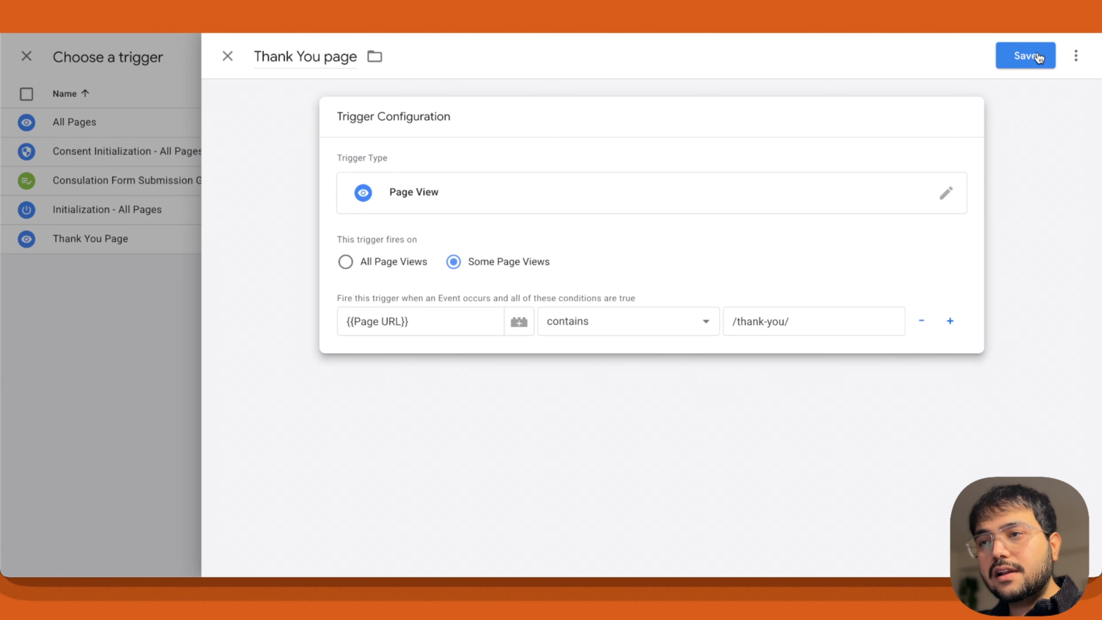
pyautogui.click(228, 57)
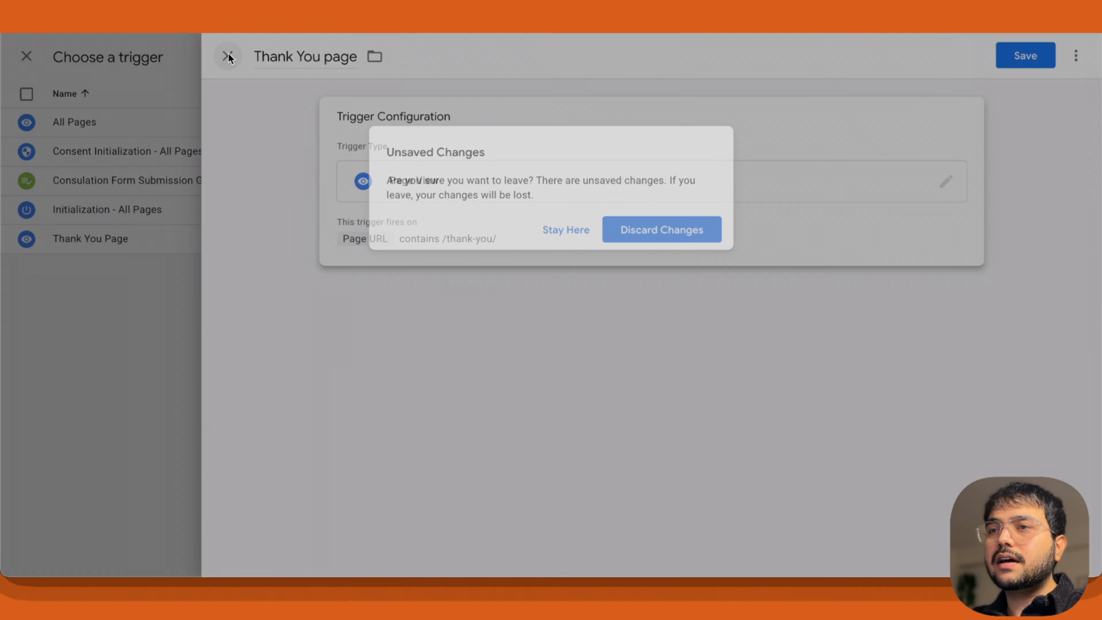
pyautogui.click(665, 233)
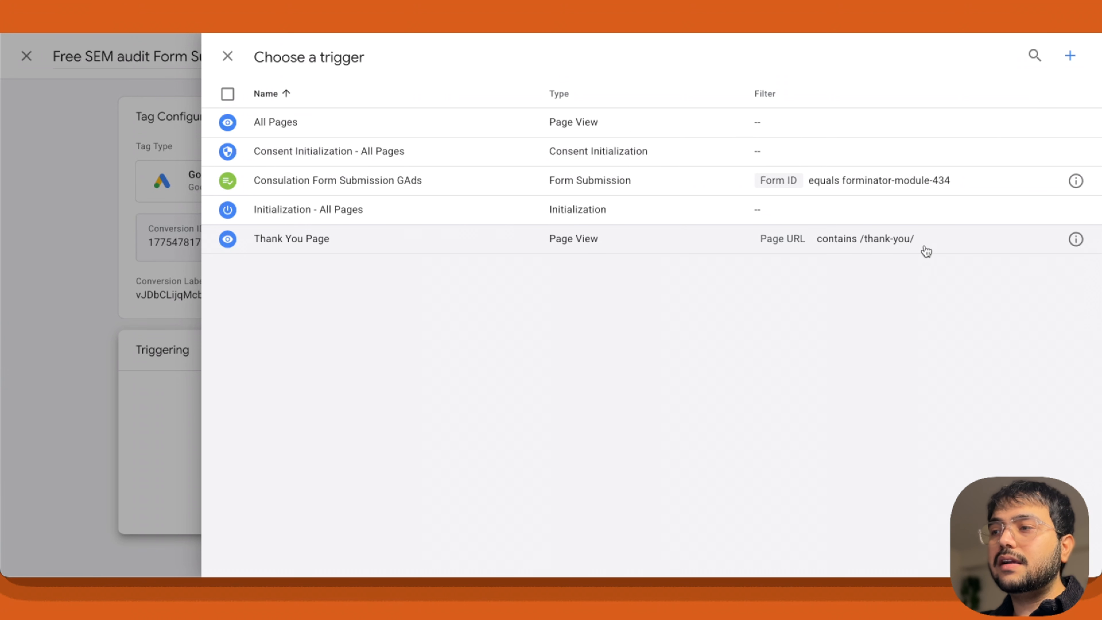
# Step: Assign the existing Thank You Page trigger to the Free SEM audit Form Submit tag and save the tag
pyautogui.click(513, 244)
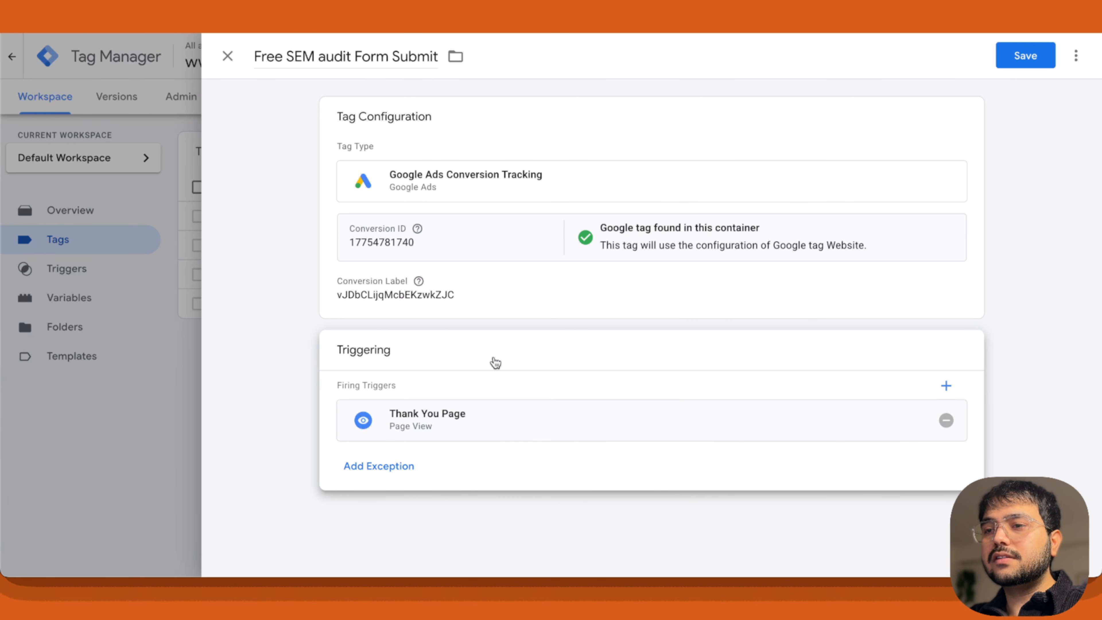
pyautogui.click(1043, 56)
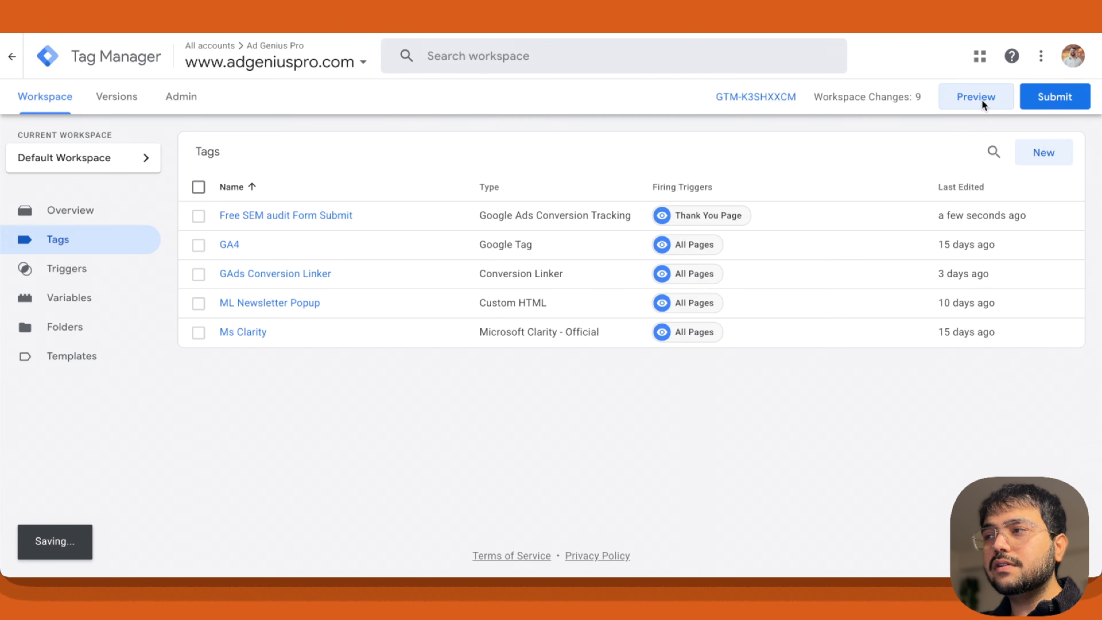
pyautogui.click(982, 99)
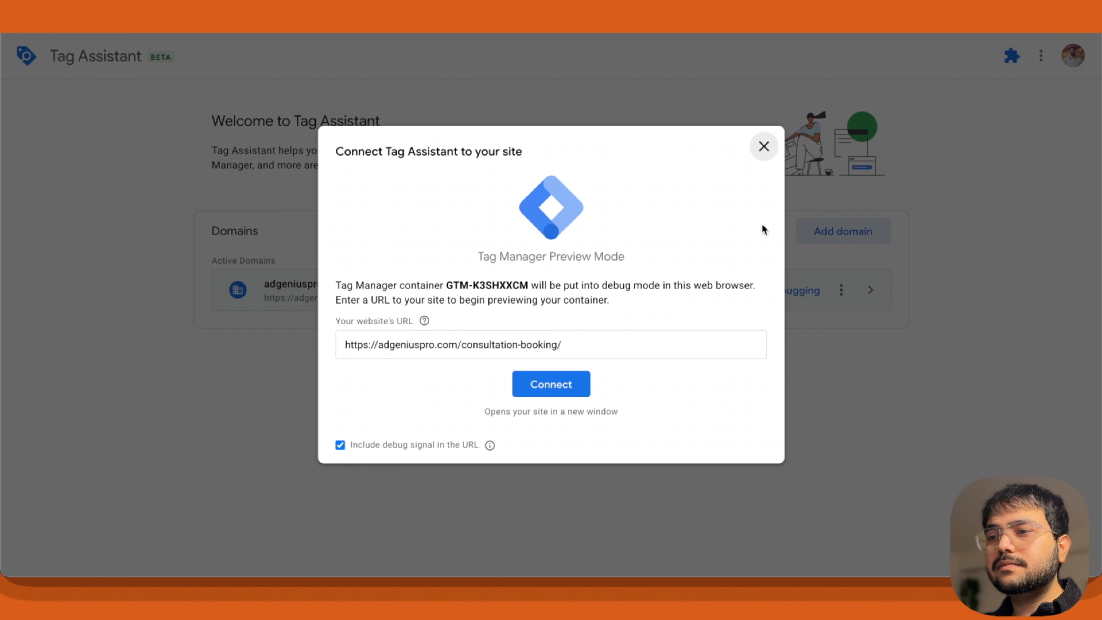
pyautogui.click(609, 343)
pyautogui.moveTo(609, 343); pyautogui.dragTo(394, 328)
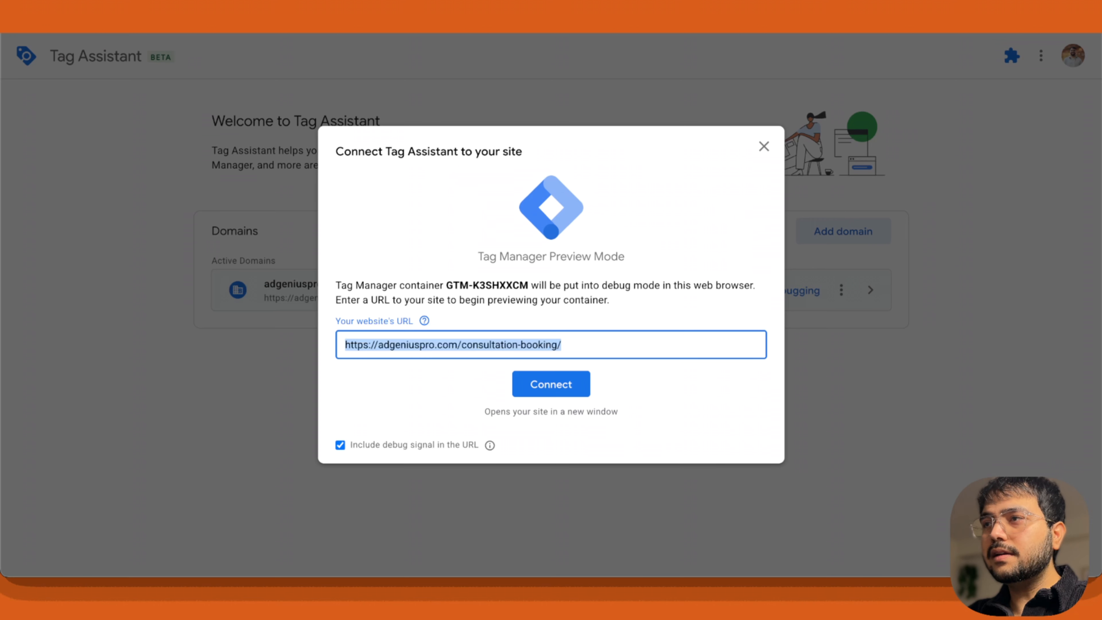
pyautogui.write('https://adgeniuspro.com/thank-you/')
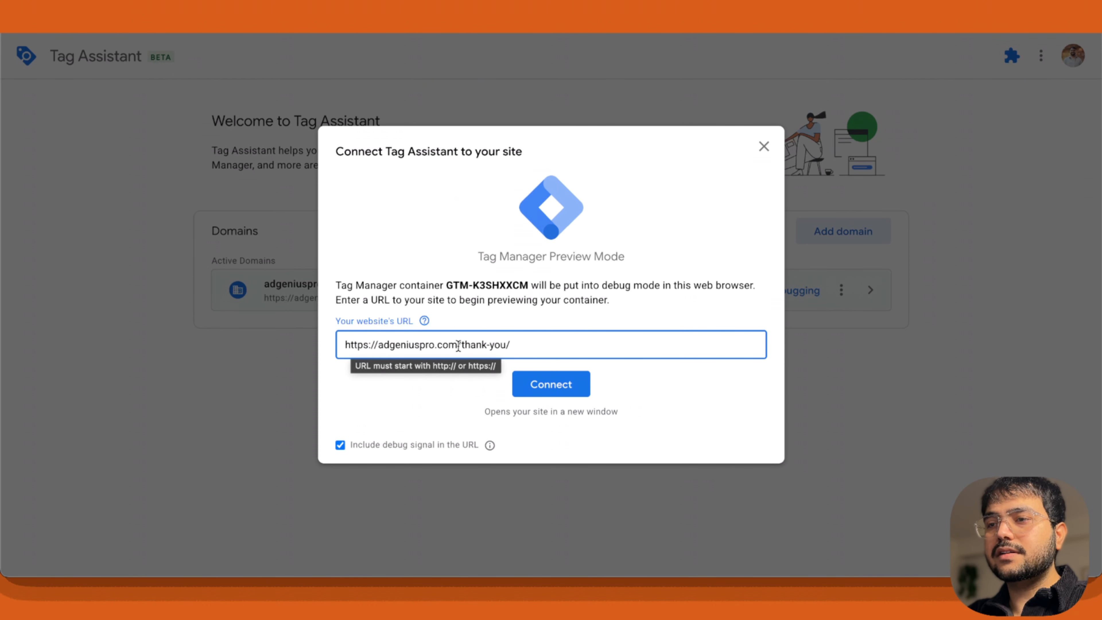
pyautogui.click(551, 384)
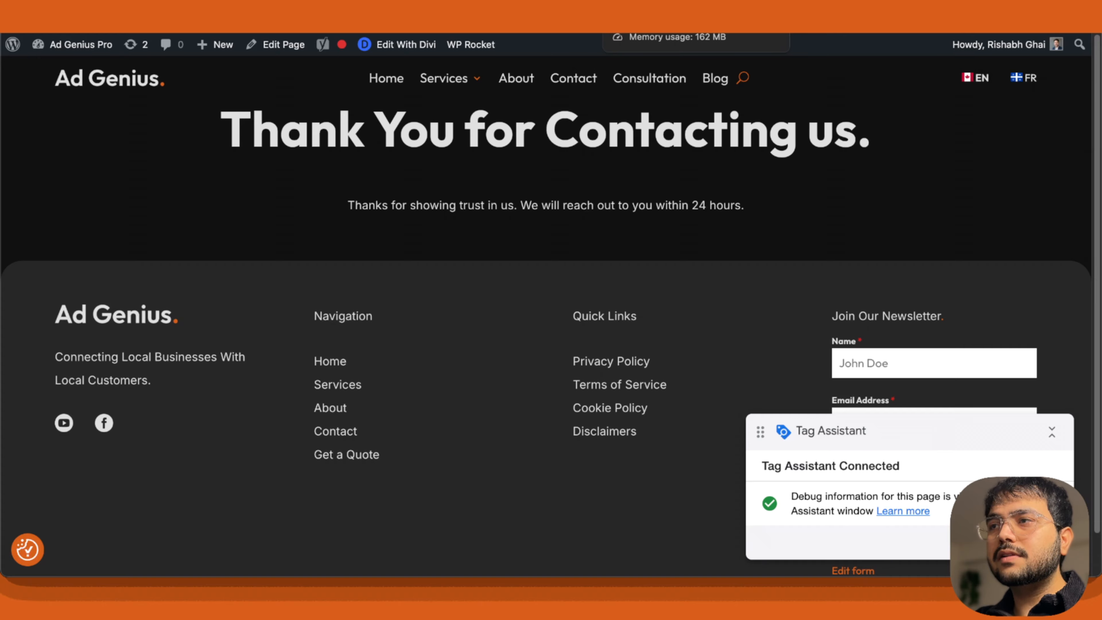
# Step: Check in the Tag Assistant summary which tags fired on the thank-you page, and close the preview session
pyautogui.click(642, 33)
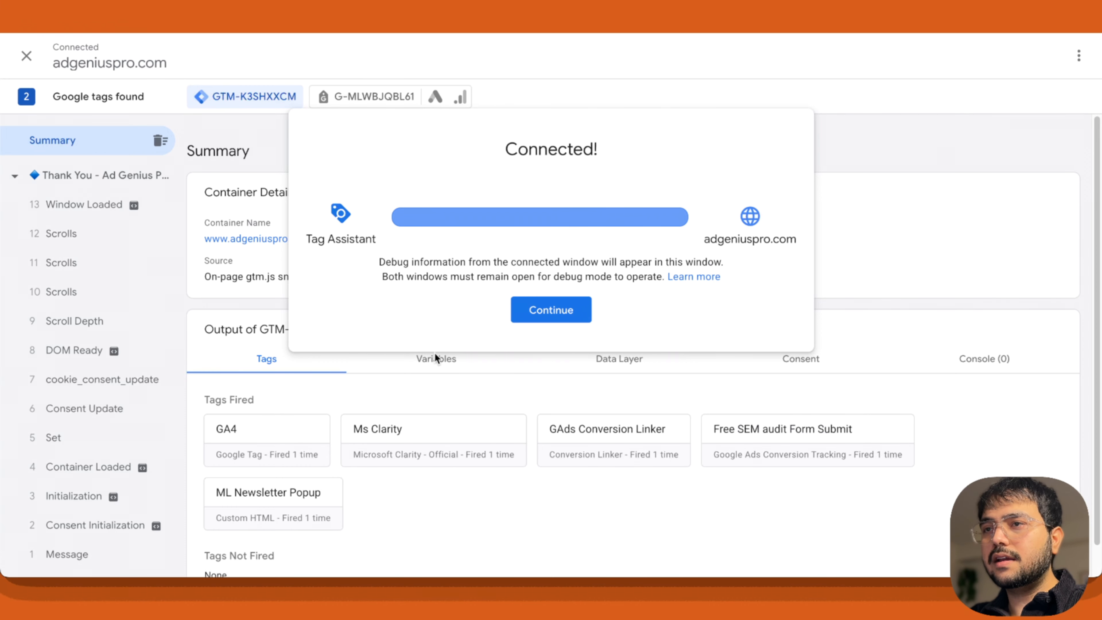
pyautogui.click(555, 309)
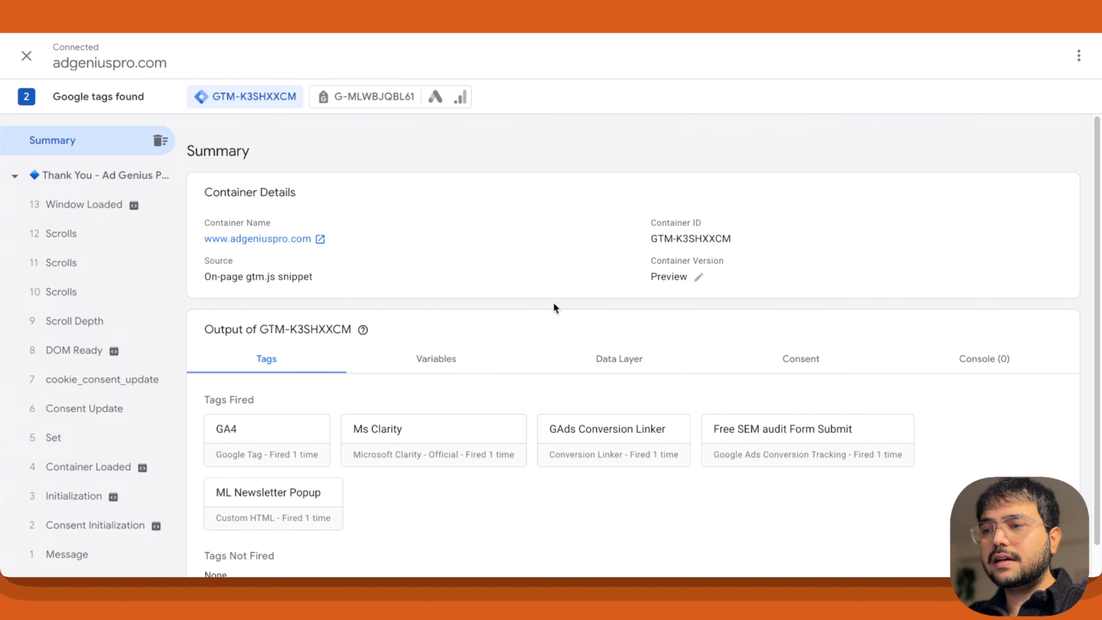
pyautogui.scroll(-1, 510, 444)
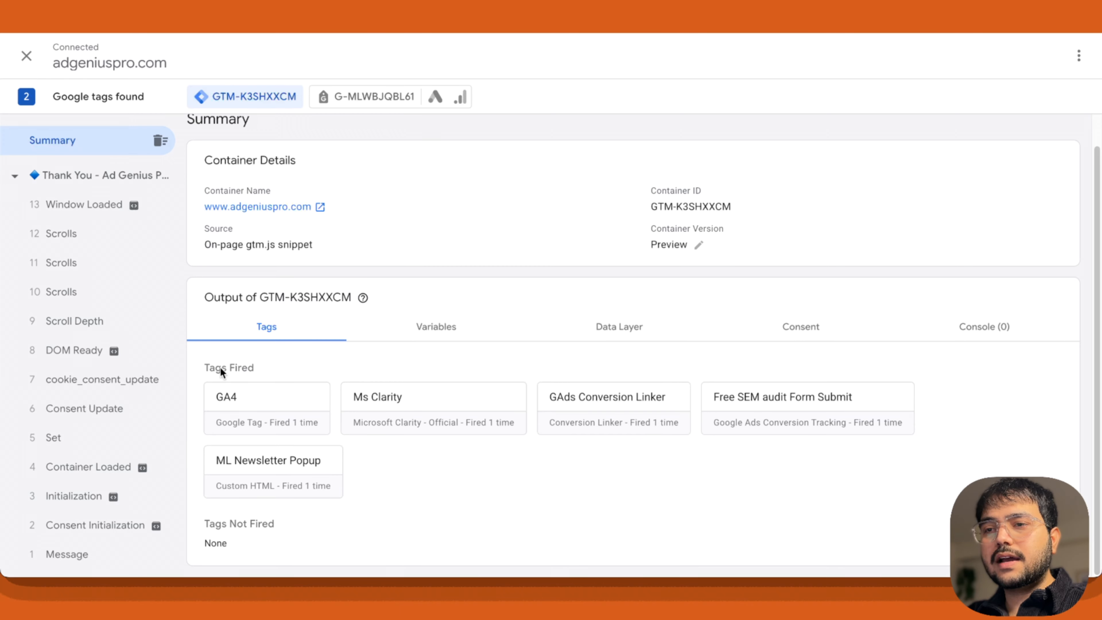
pyautogui.moveTo(229, 366); pyautogui.dragTo(254, 368)
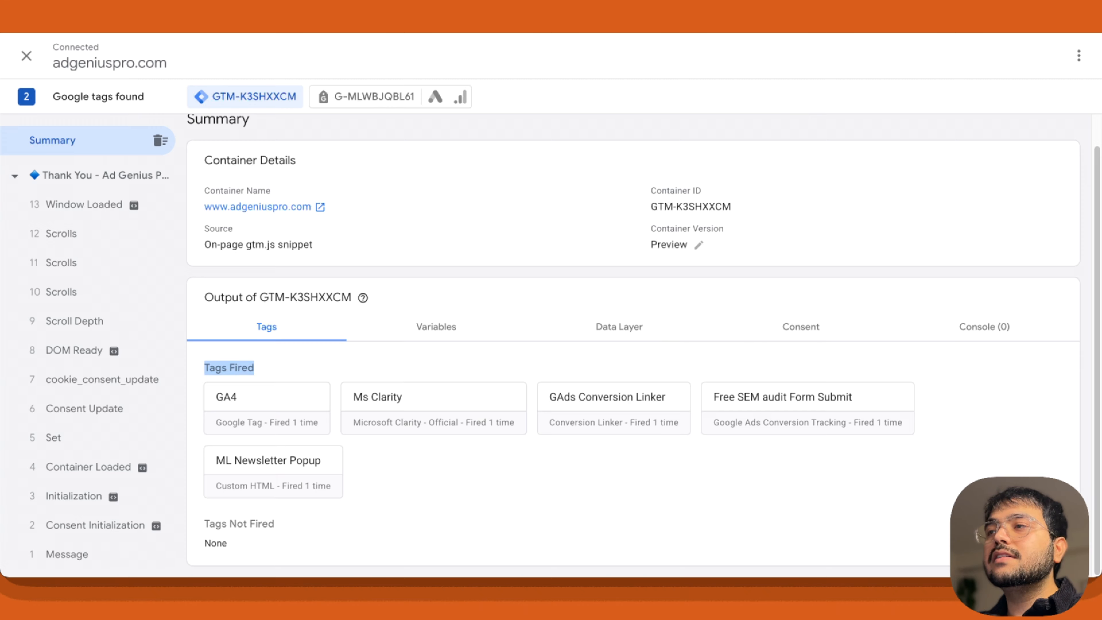
pyautogui.press('super+w')
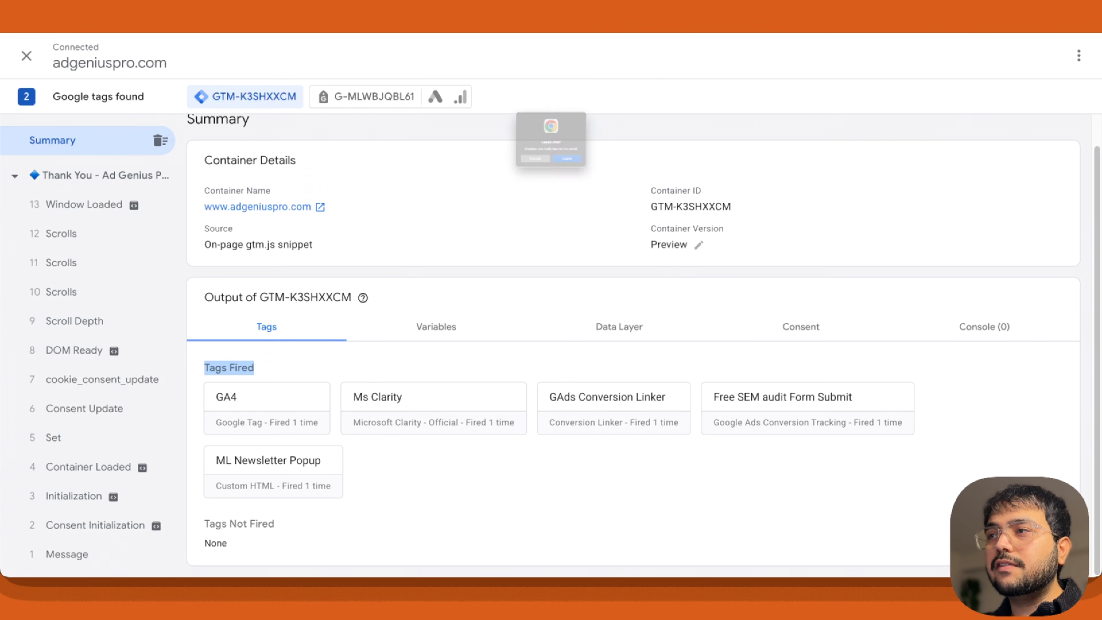
pyautogui.click(592, 192)
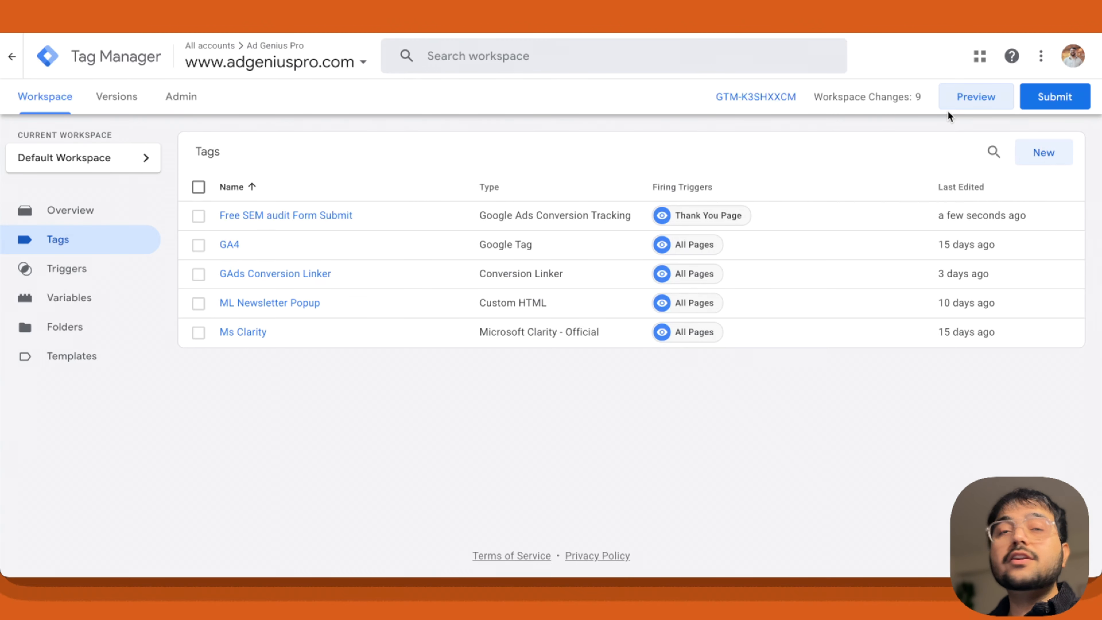
# Step: Publish the workspace changes without a version name or description, and return to the workspace's tag list
pyautogui.click(1058, 104)
pyautogui.click(1036, 61)
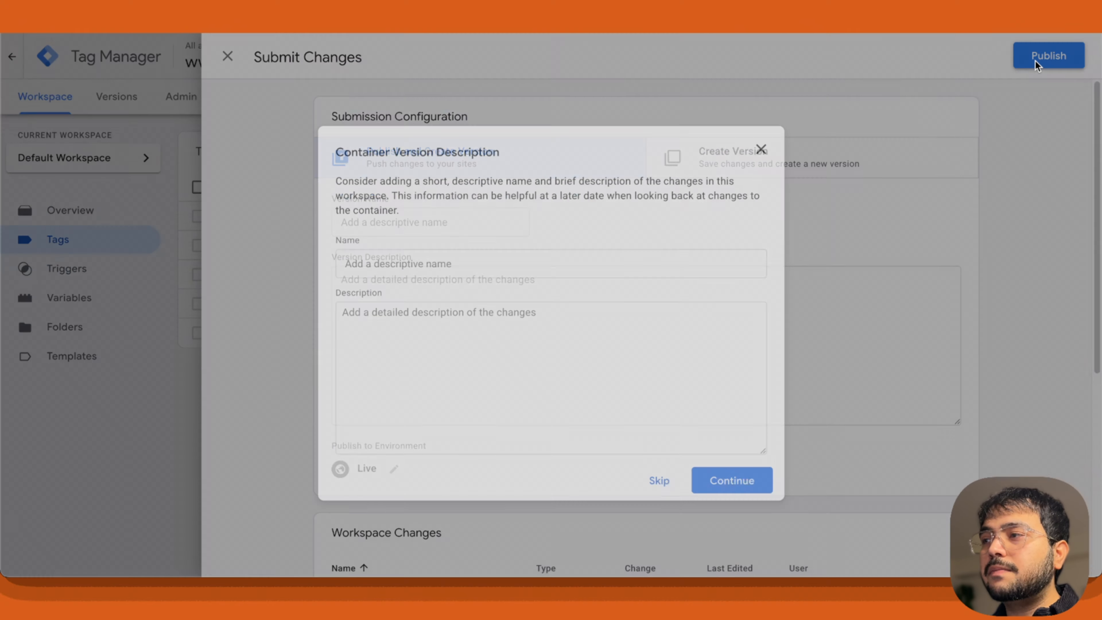
pyautogui.click(750, 479)
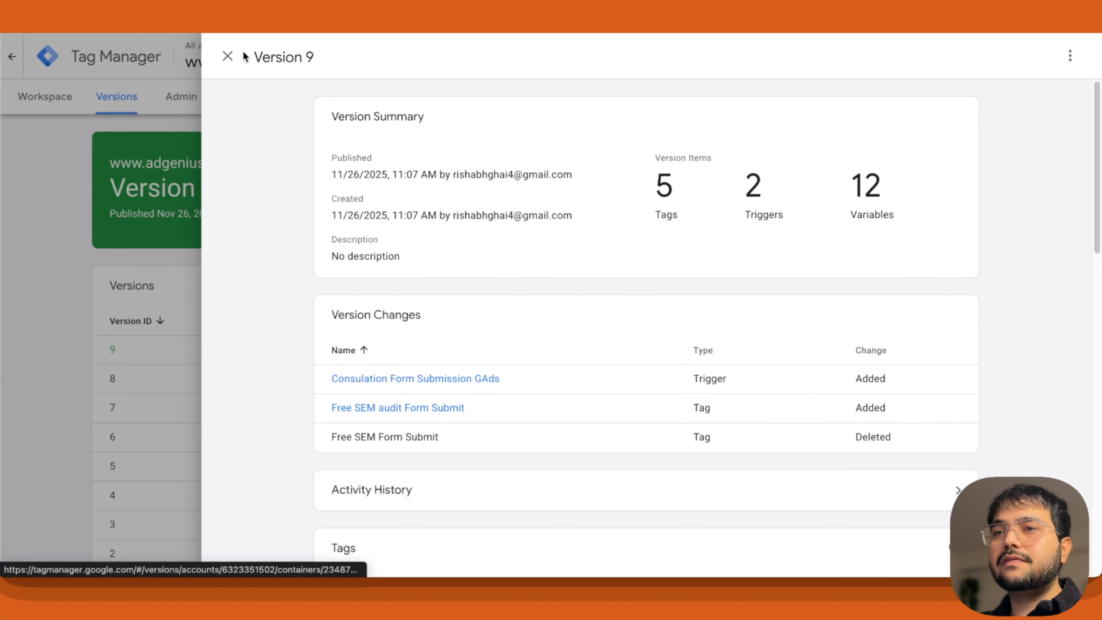
pyautogui.click(228, 57)
pyautogui.click(55, 99)
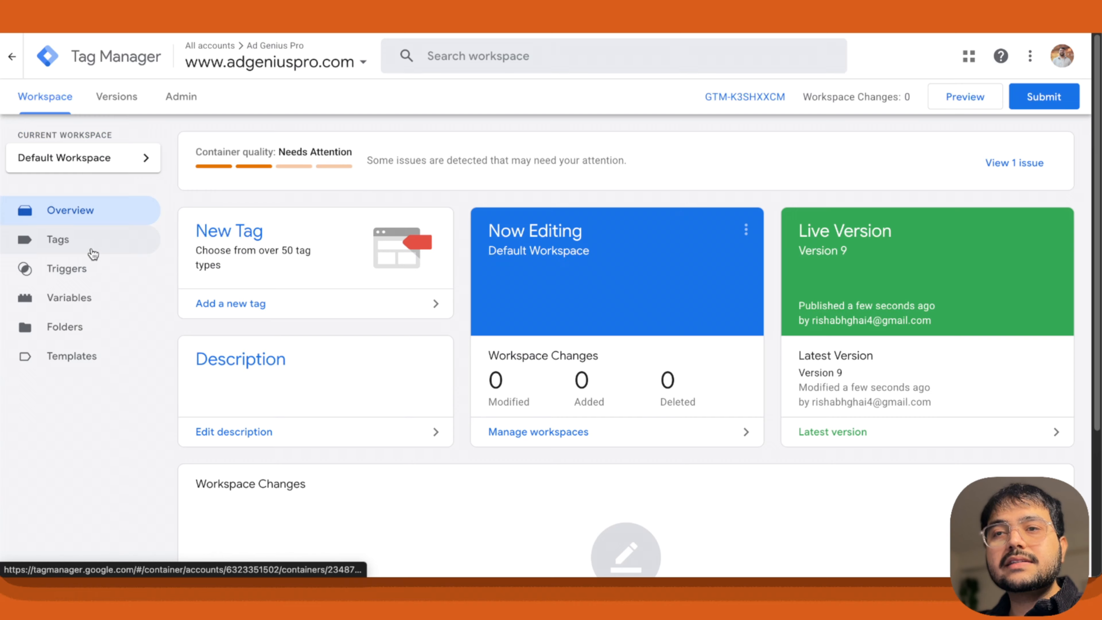
pyautogui.click(93, 254)
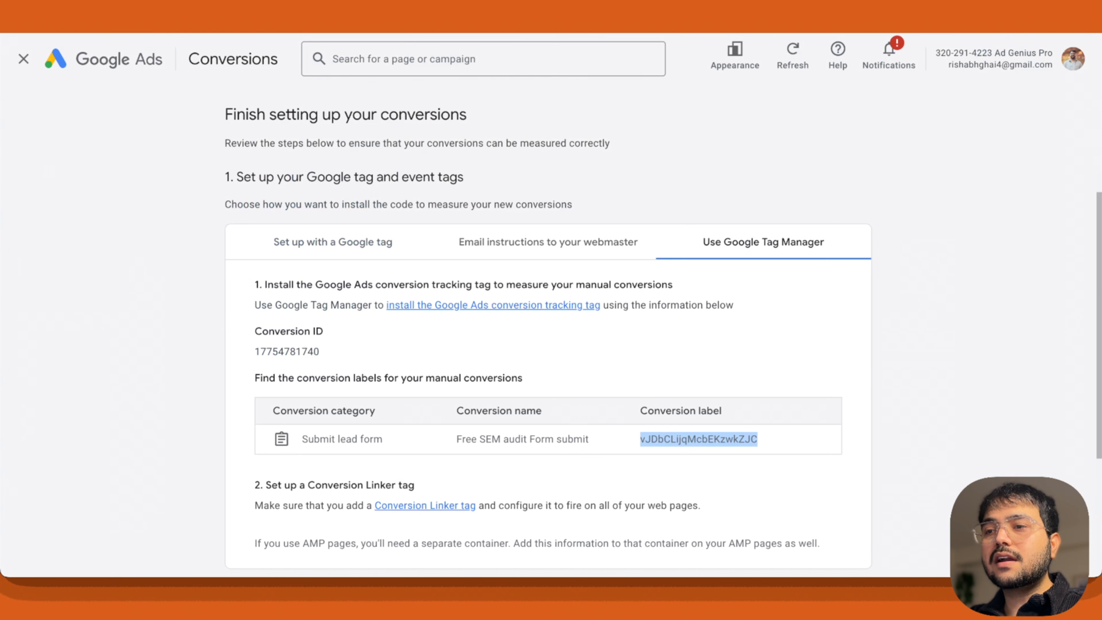
# Step: Finish the conversion setup in Google Ads and check the status of the Free SEM audit Form submit conversion action
pyautogui.scroll(-3, 522, 300)
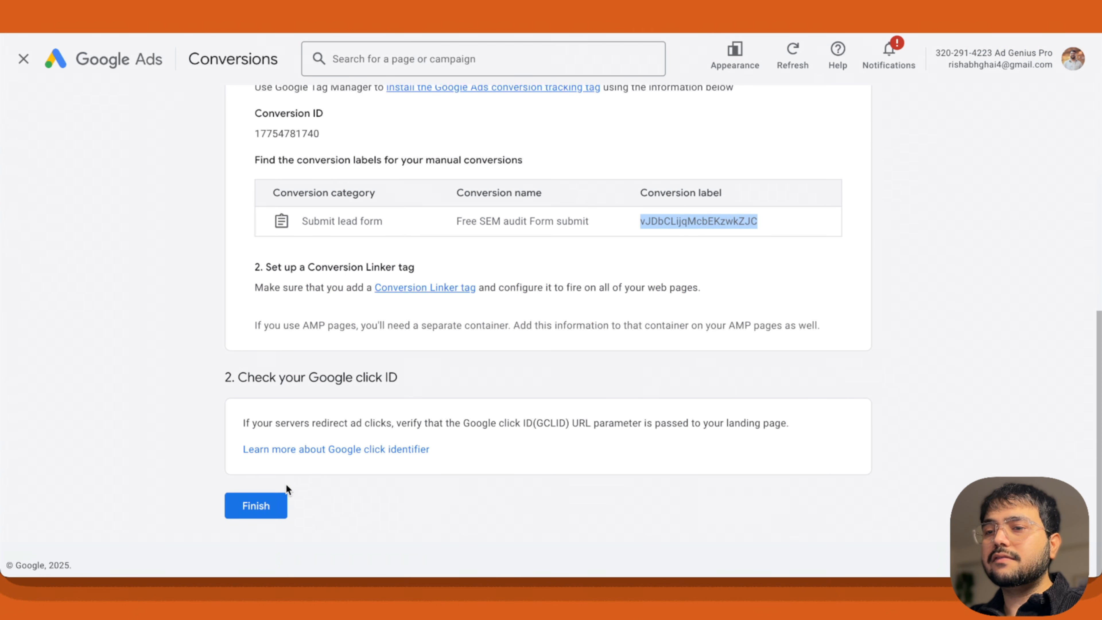
pyautogui.click(256, 507)
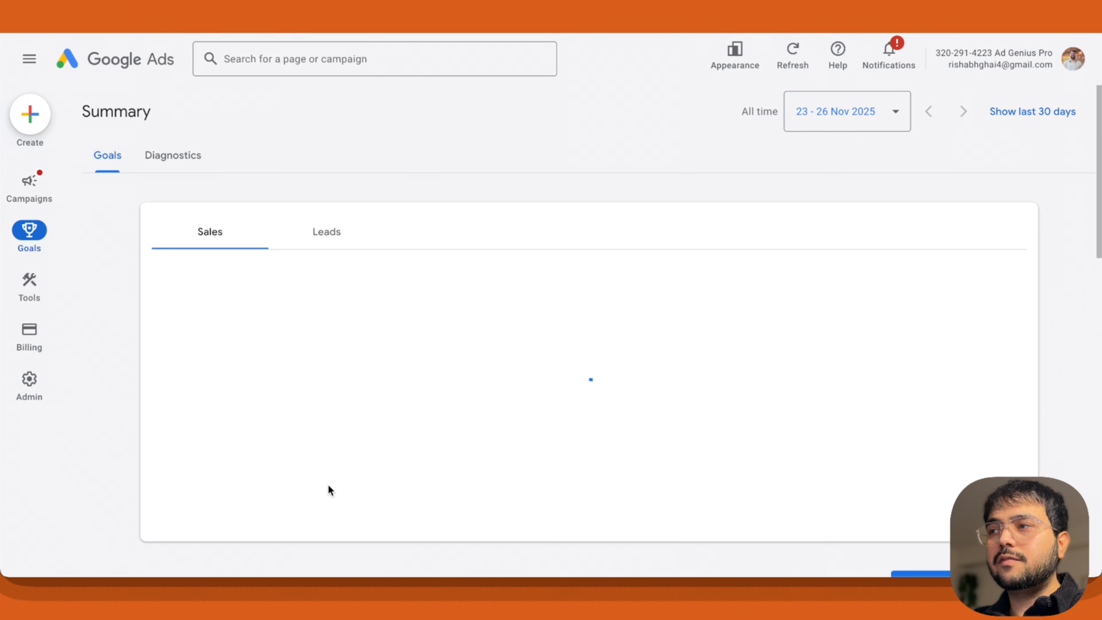
pyautogui.scroll(-10, 445, 425)
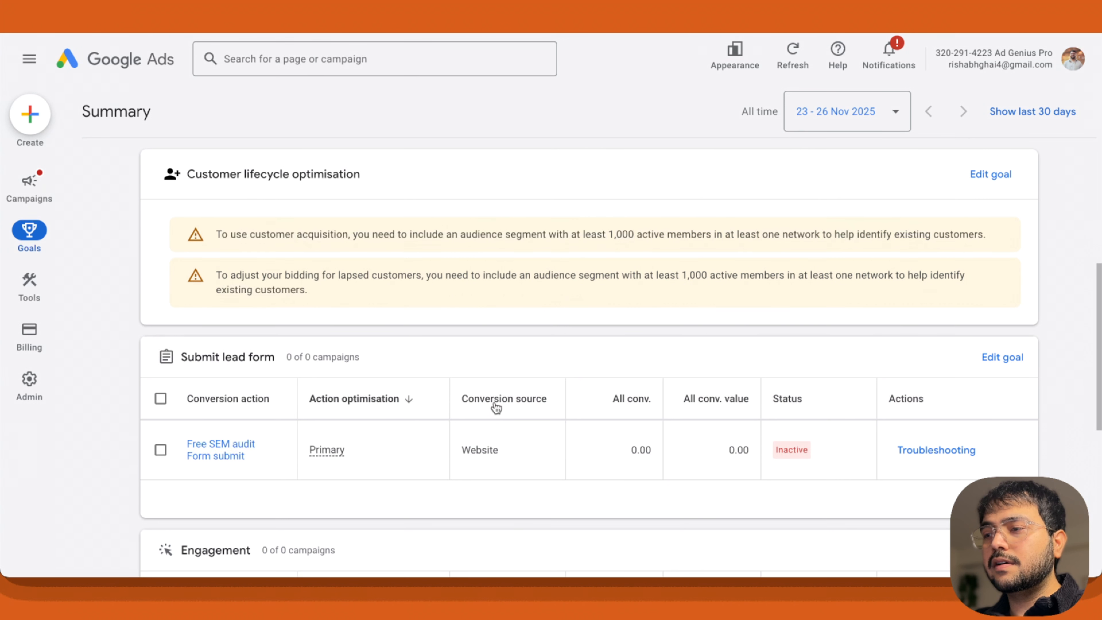
pyautogui.scroll(-1, 496, 408)
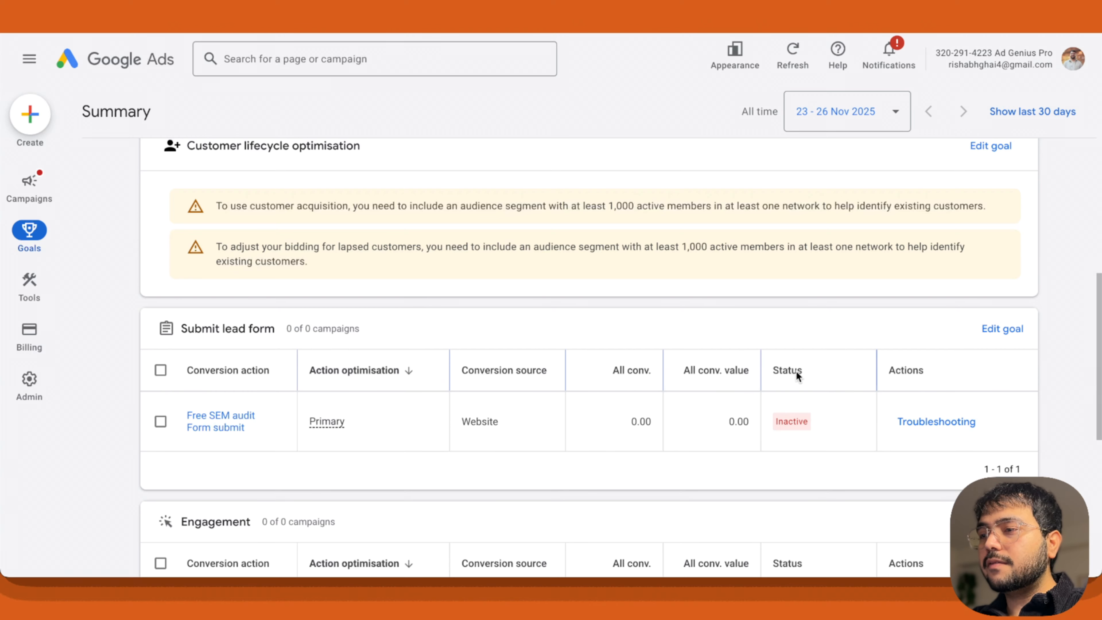
pyautogui.moveTo(777, 372)
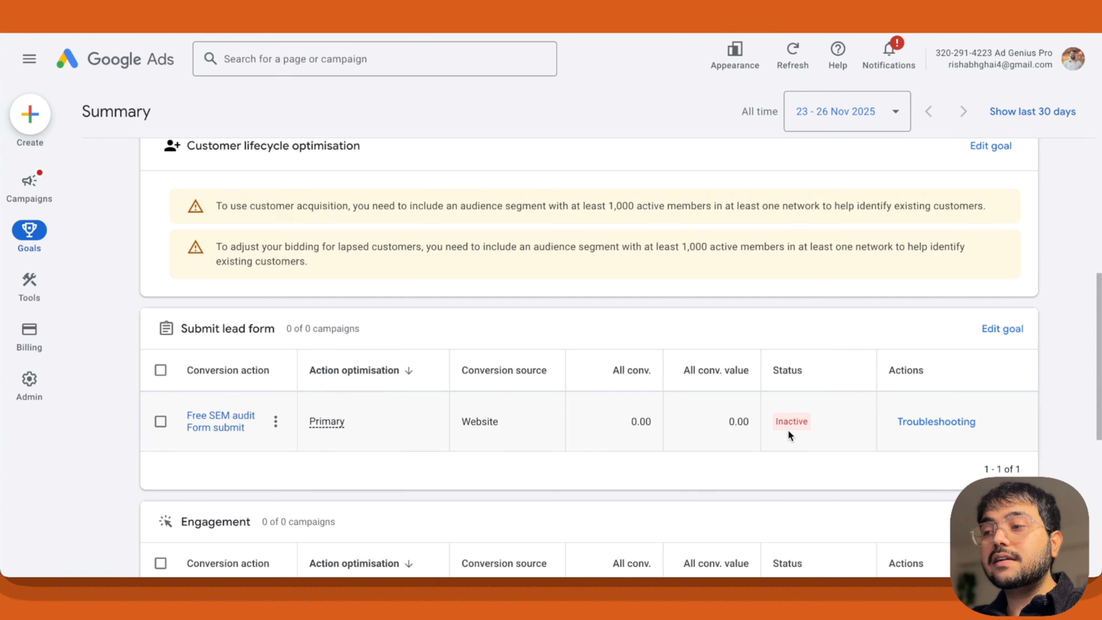
pyautogui.moveTo(791, 430)
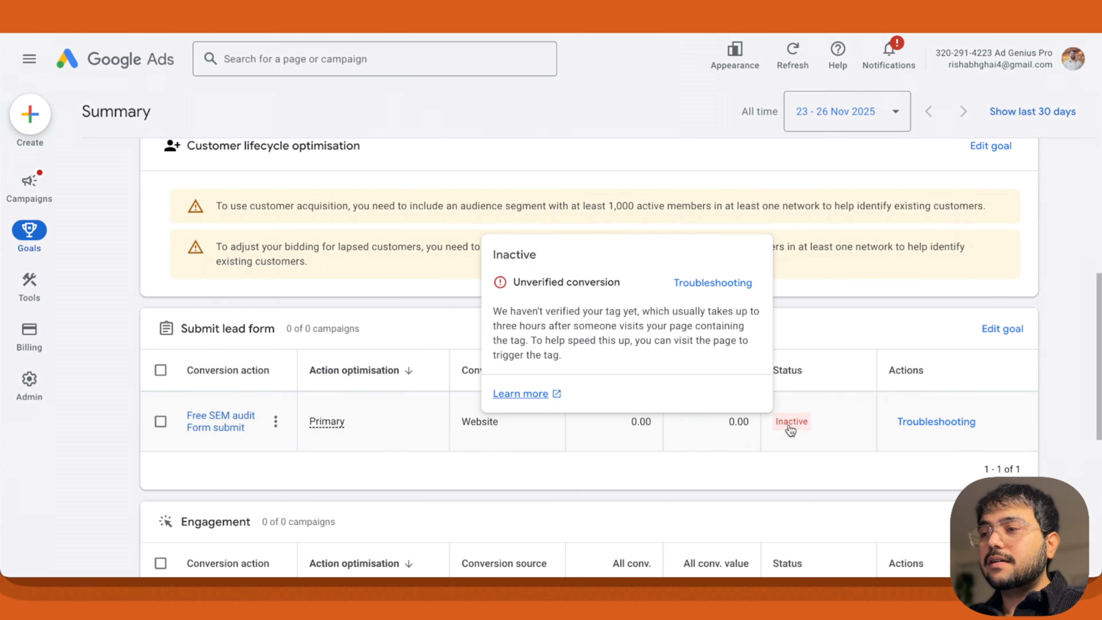
pyautogui.click(909, 422)
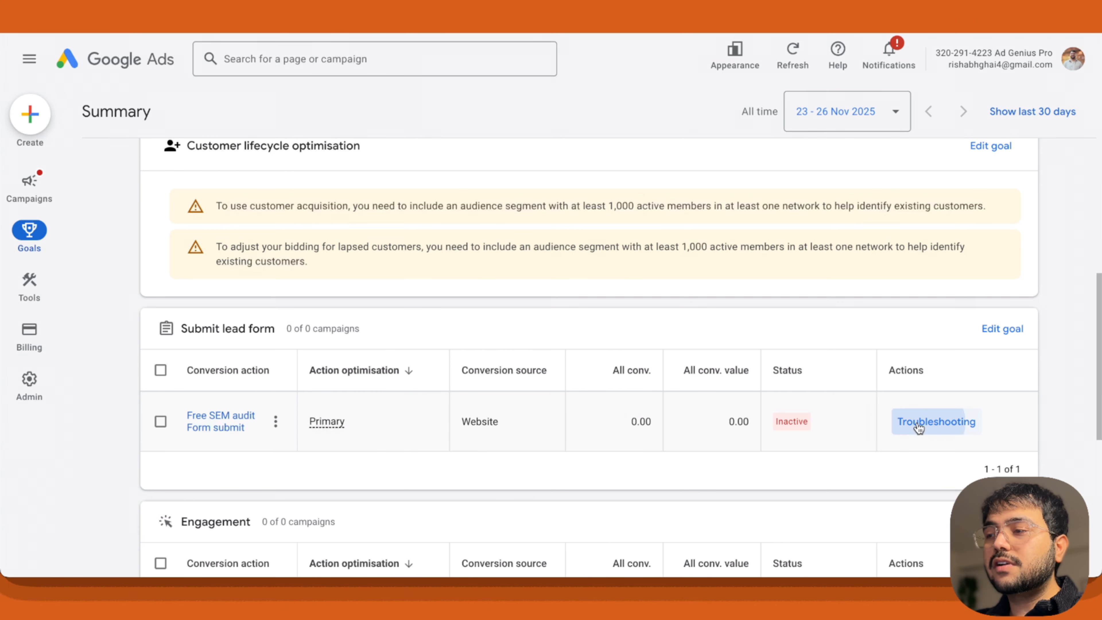
pyautogui.click(718, 430)
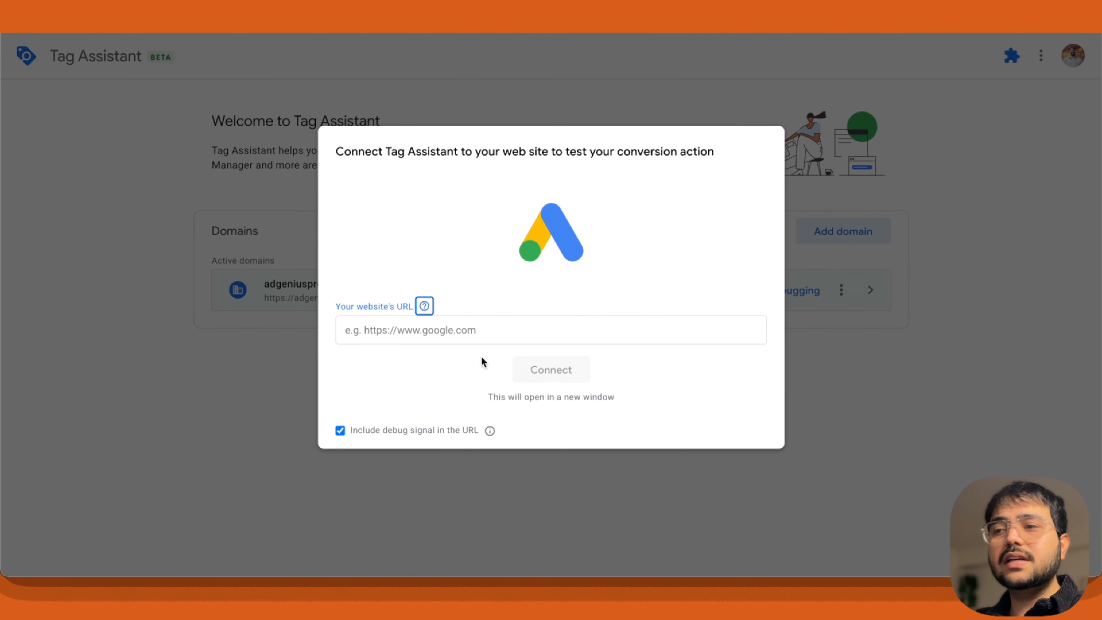
pyautogui.click(473, 334)
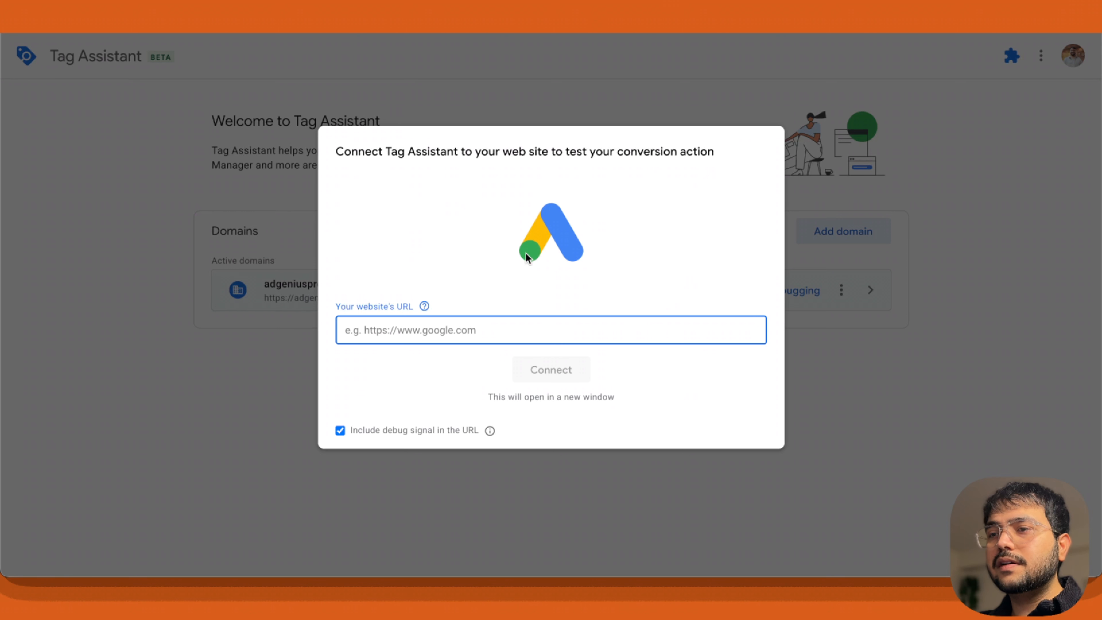
pyautogui.click(484, 334)
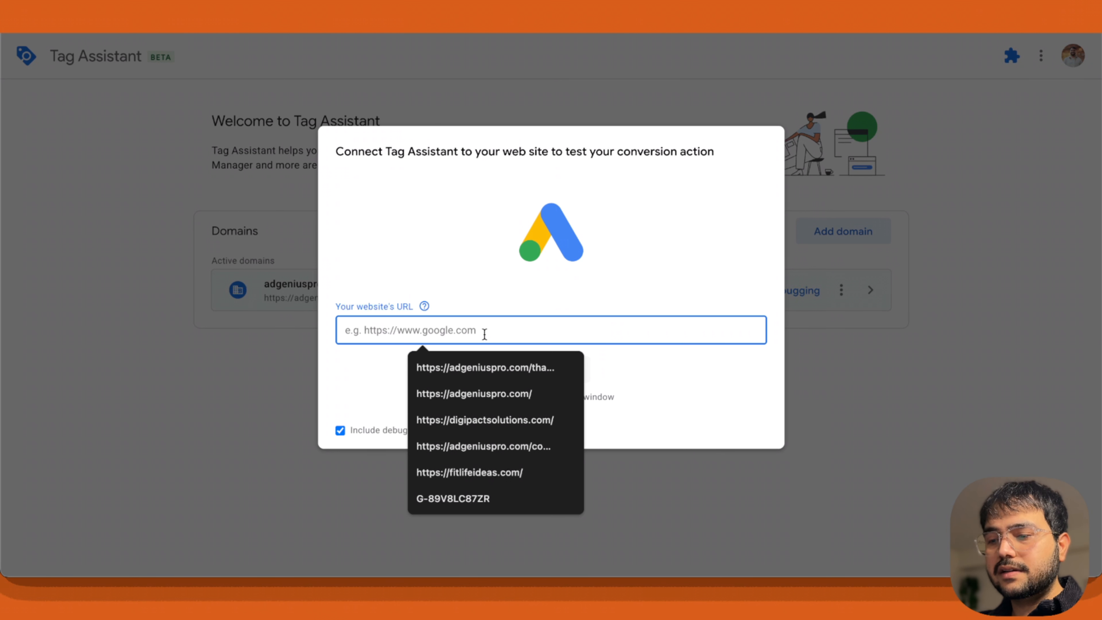
pyautogui.write('https://adgeniuspro.com/thank-you/')
pyautogui.click(540, 369)
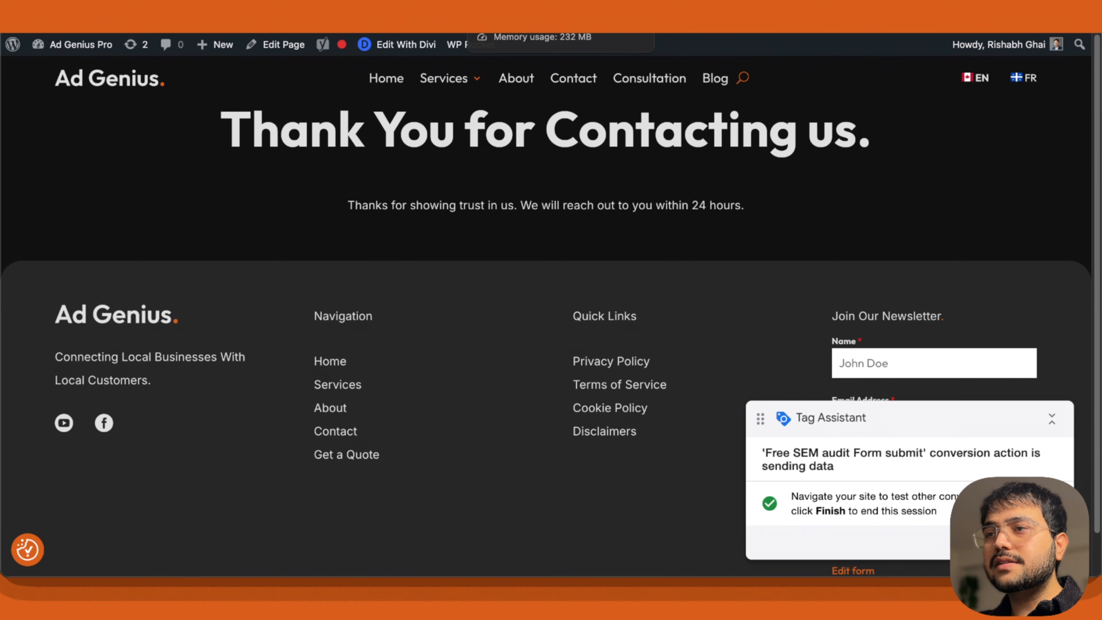
# Step: Review the fired tags in the Tag Assistant summary and finish the test to view the troubleshooting results
pyautogui.click(521, 9)
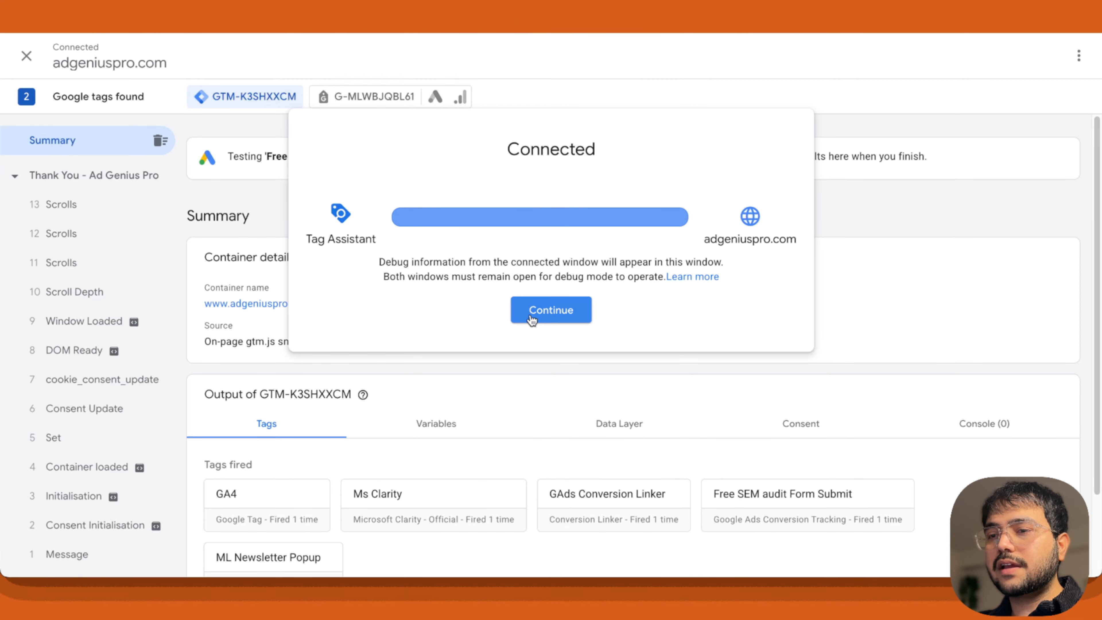
pyautogui.click(548, 311)
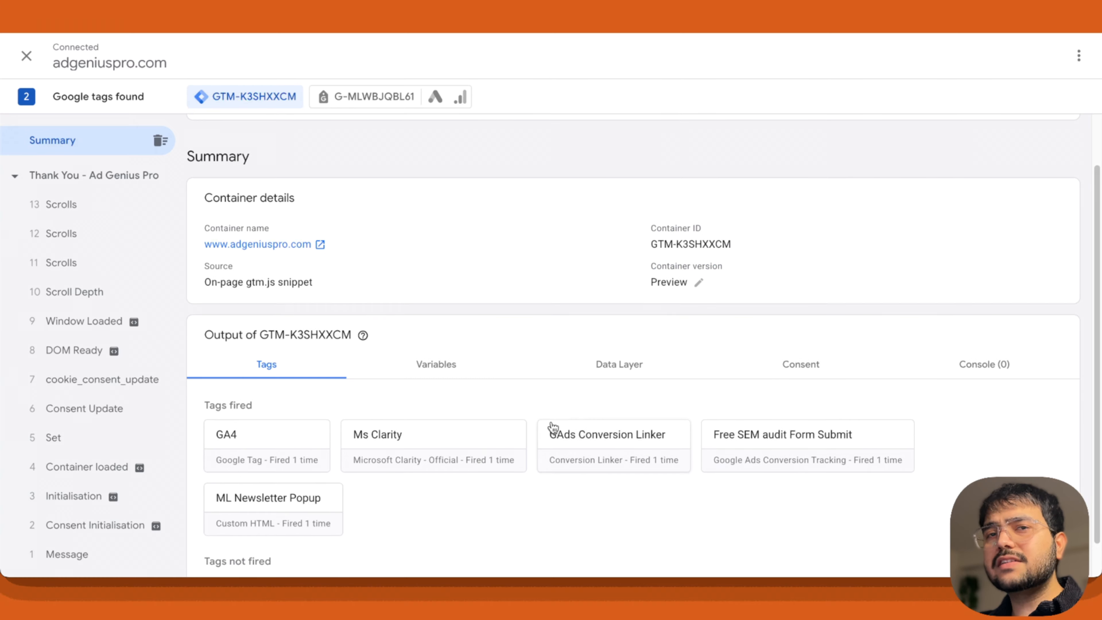
pyautogui.scroll(-1, 607, 447)
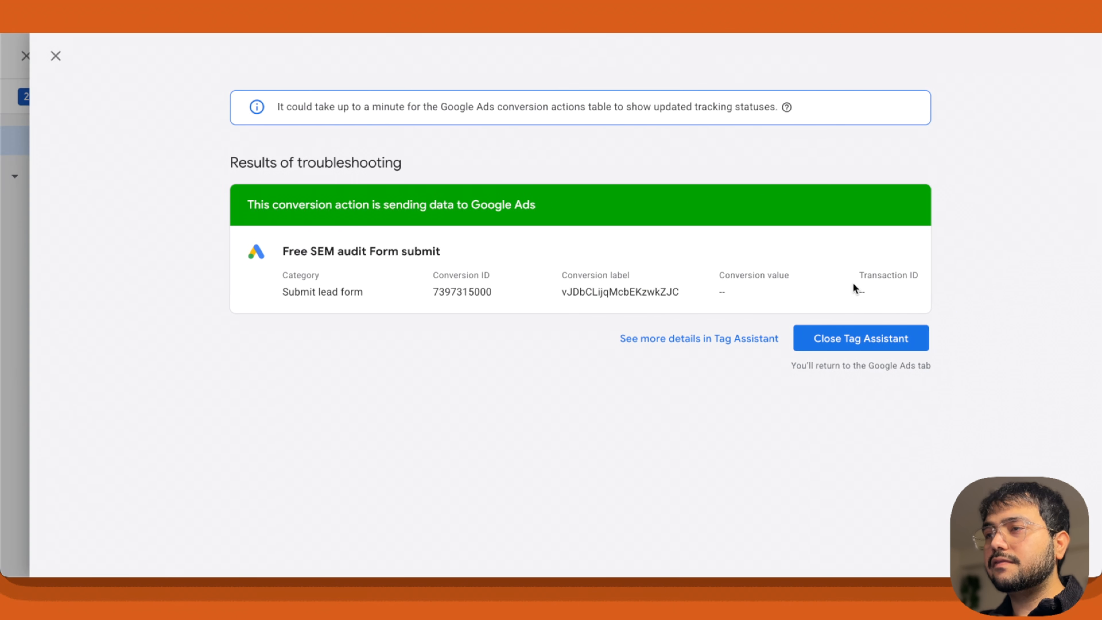
# Step: Close Tag Assistant, leaving its page without saving, and reload the Google Ads conversion goals summary
pyautogui.click(841, 338)
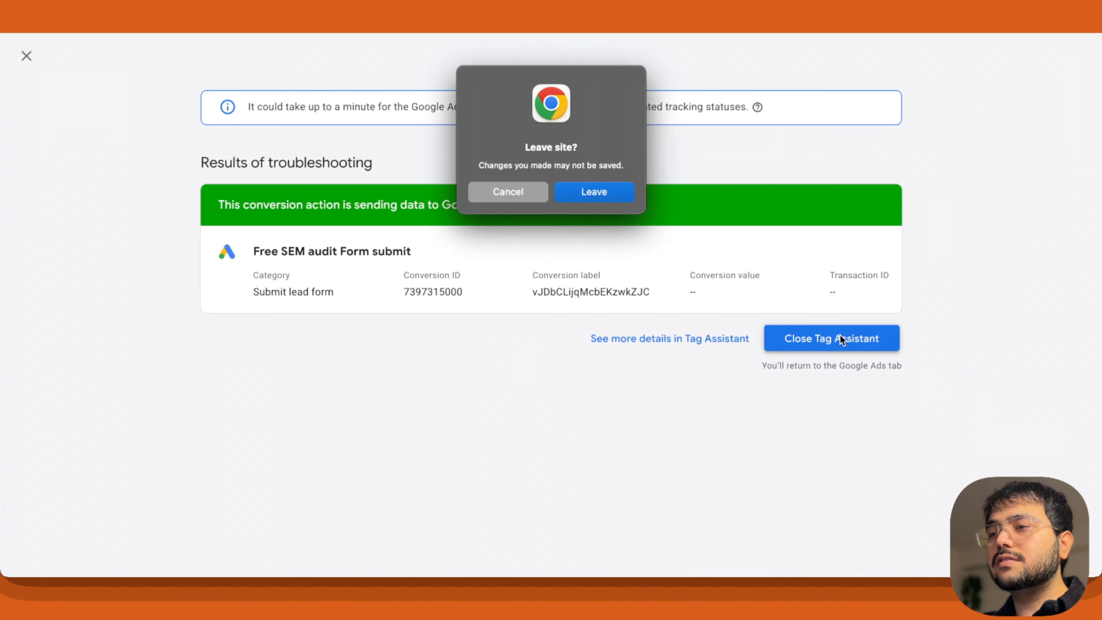
pyautogui.click(607, 191)
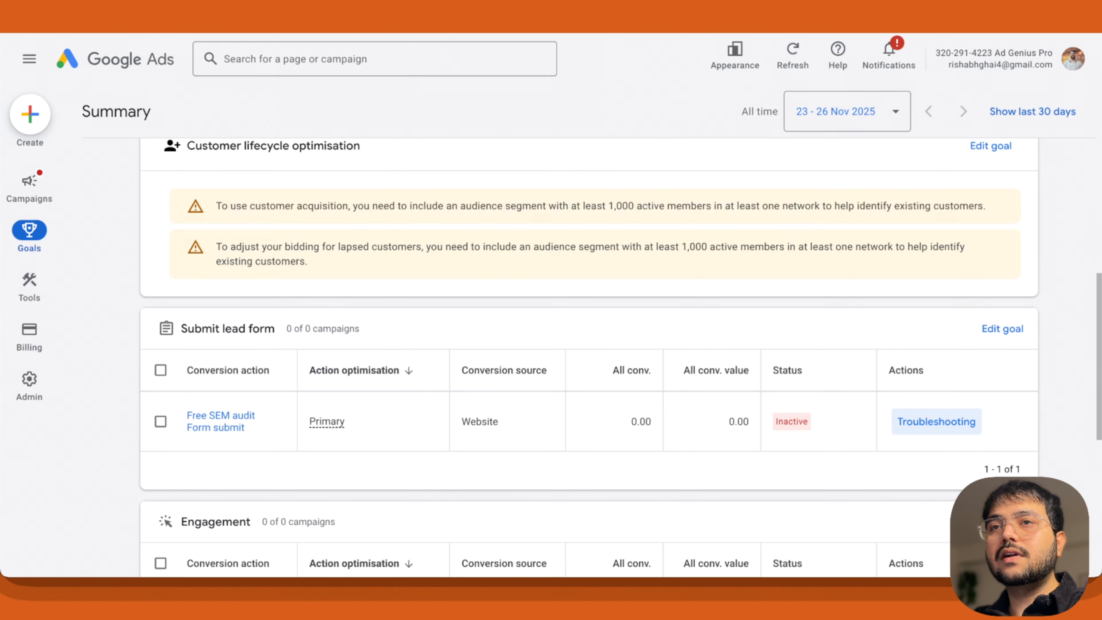
pyautogui.press('super+r')
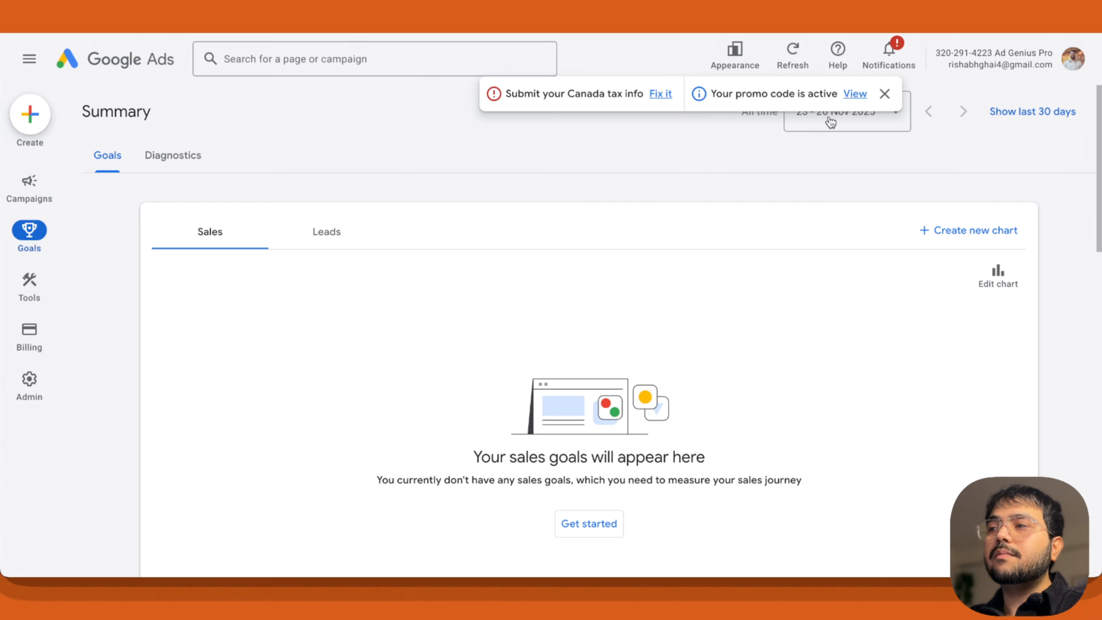
# Step: Dismiss the account notifications and check the status of the Free SEM audit Form submit action under Submit lead form
pyautogui.click(884, 94)
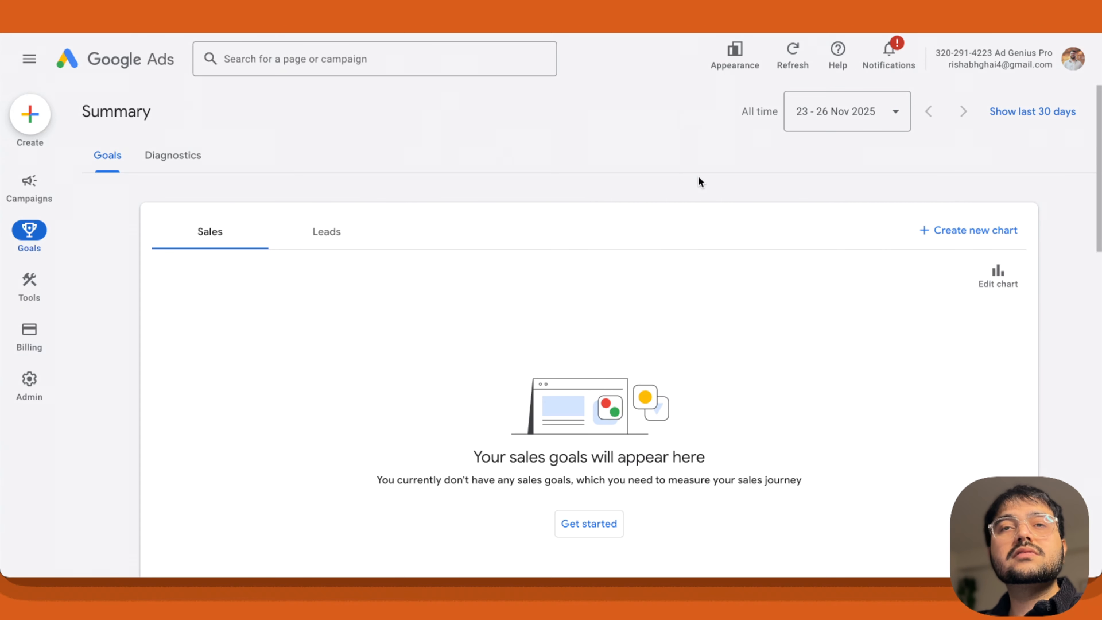
pyautogui.scroll(-10, 725, 262)
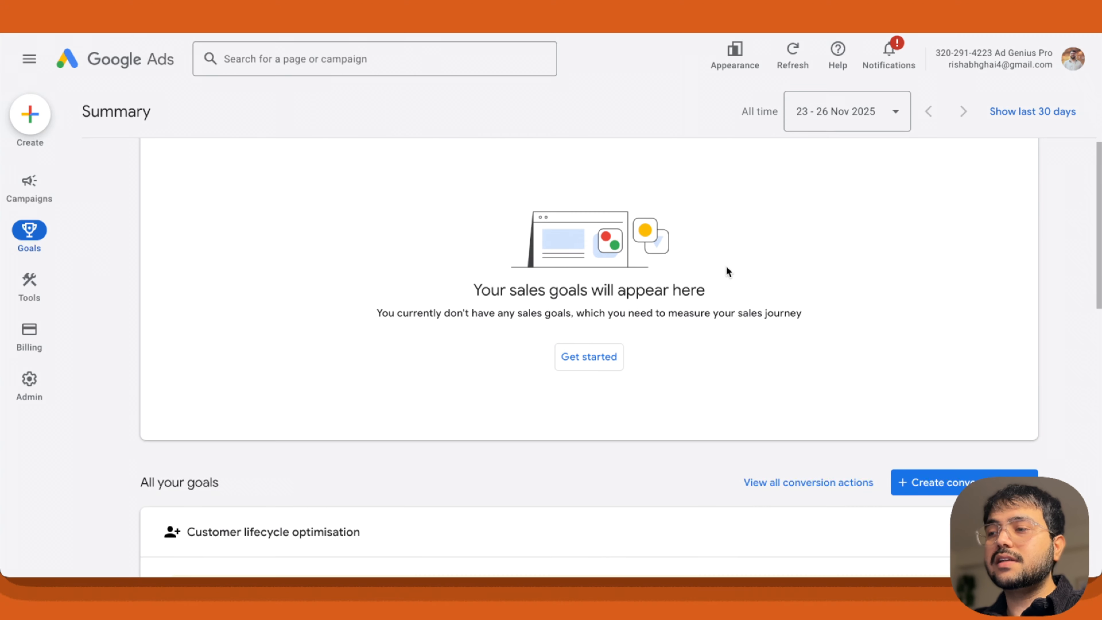
pyautogui.scroll(-1, 728, 267)
pyautogui.moveTo(785, 373)
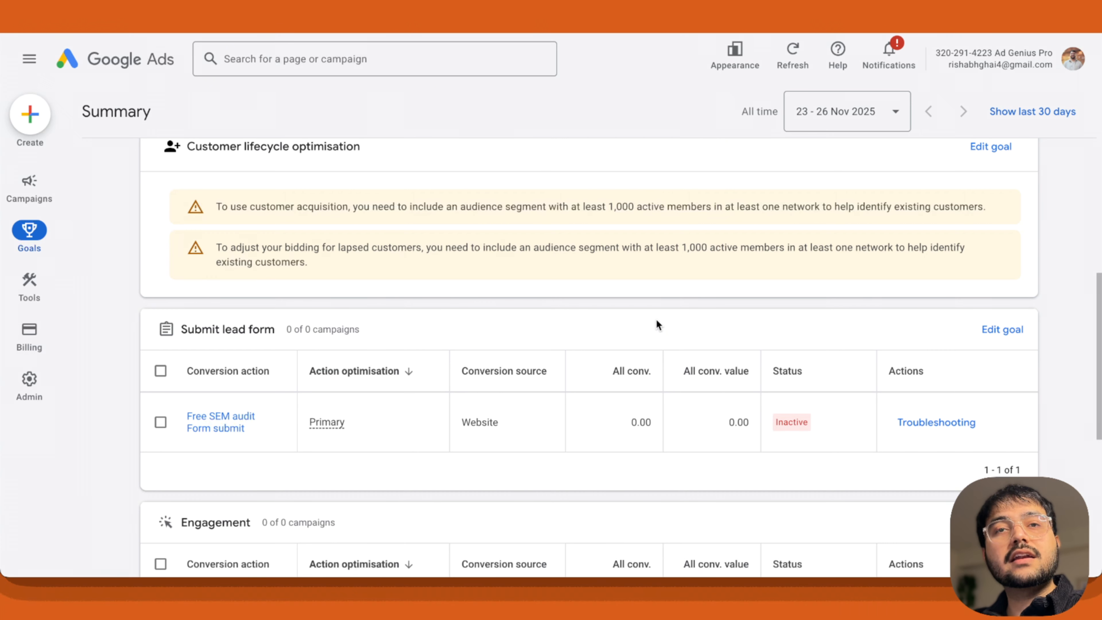
# Step: Review the Ad Genius blog guide's section on opening Google Ads and going to Conversions
pyautogui.scroll(10, 656, 319)
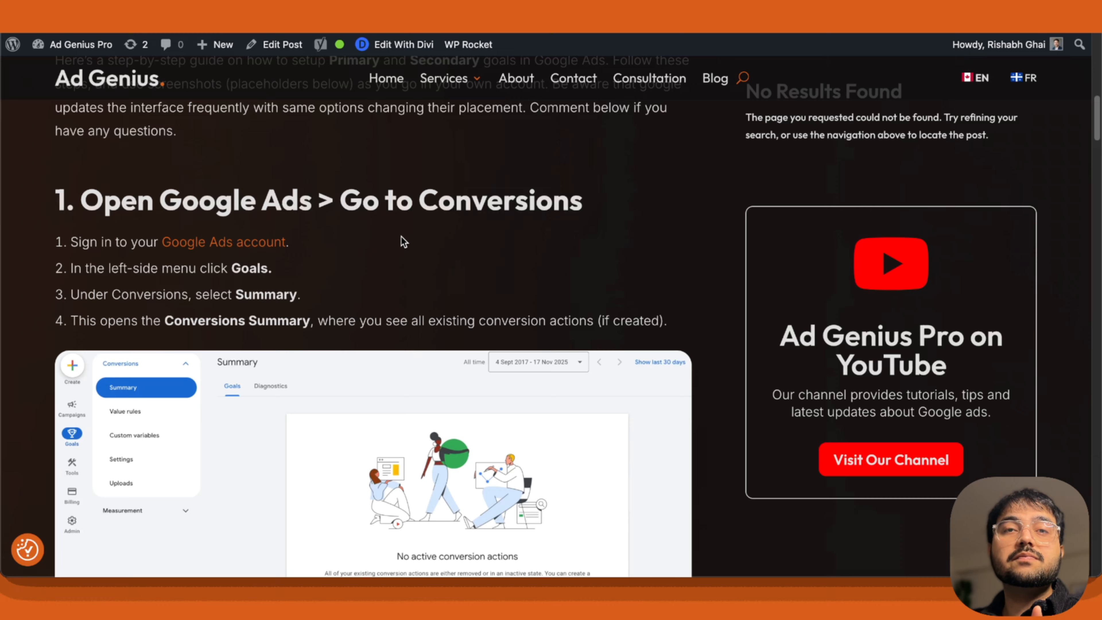
pyautogui.scroll(-2, 414, 255)
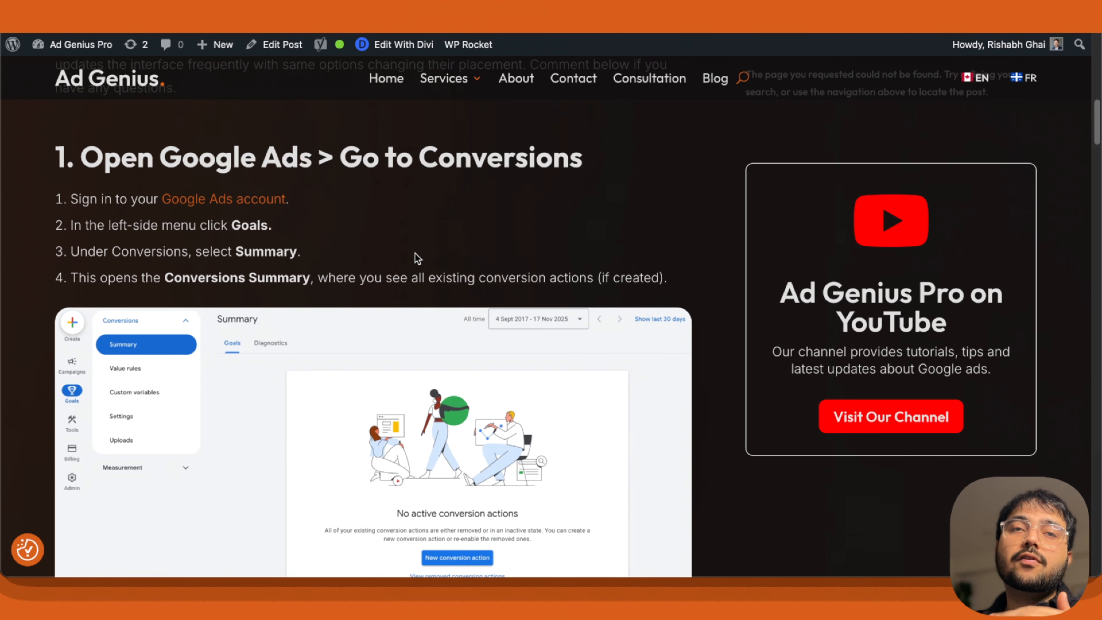